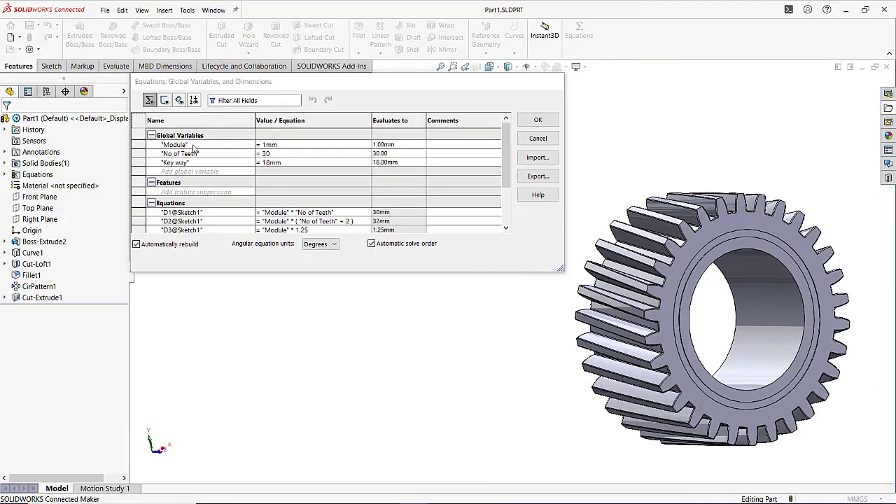
Step: Set the Module global variable of the finished gear to 1.5 mm, rebuild the model and accept the equations
{"action": "left_click", "coordinate": [284, 146]}
{"action": "key", "text": "Left"}
{"action": "key", "text": "Left"}
{"action": "type", "text": ".5"}
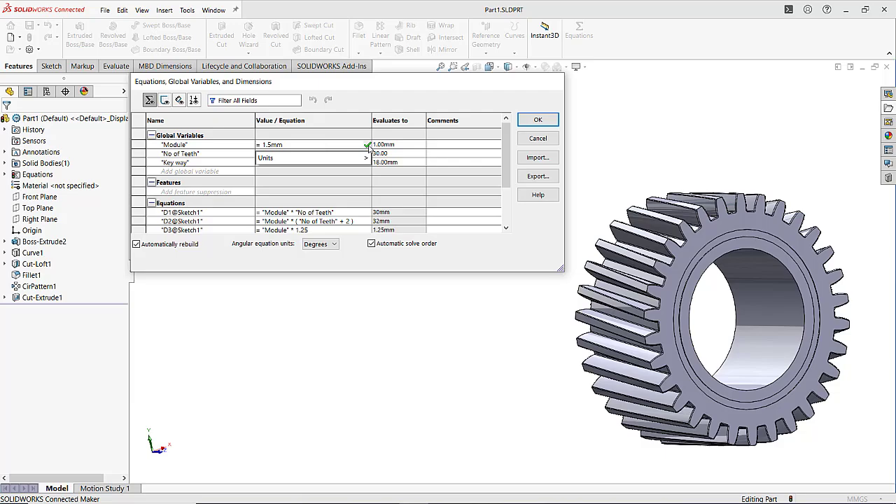
{"action": "left_click", "coordinate": [367, 145]}
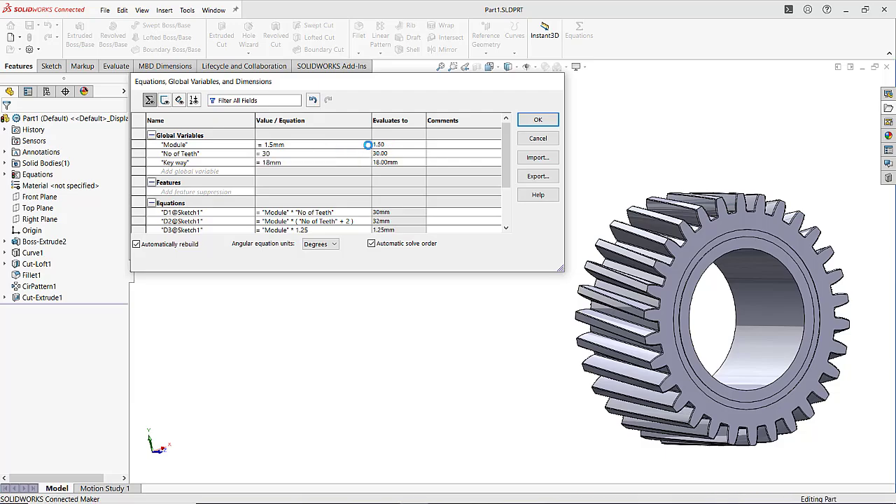
{"action": "scroll", "coordinate": [483, 282], "scroll_direction": "up", "scroll_amount": 2}
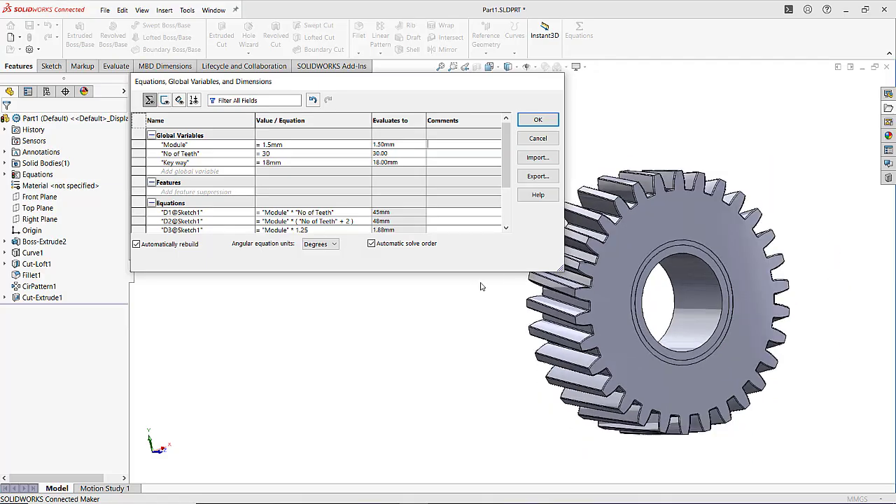
{"action": "scroll", "coordinate": [492, 289], "scroll_direction": "down", "scroll_amount": 2}
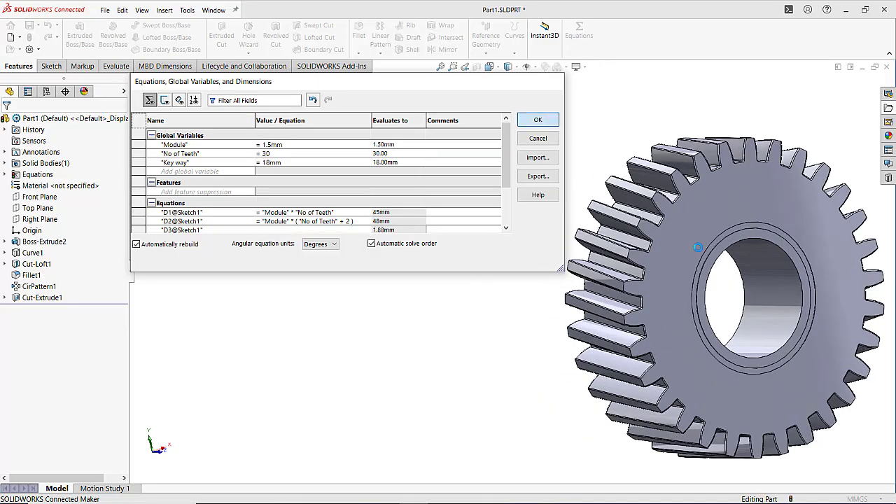
{"action": "left_click", "coordinate": [538, 120]}
{"action": "scroll", "coordinate": [739, 300], "scroll_direction": "up", "scroll_amount": 2}
{"action": "scroll", "coordinate": [735, 301], "scroll_direction": "down", "scroll_amount": 2}
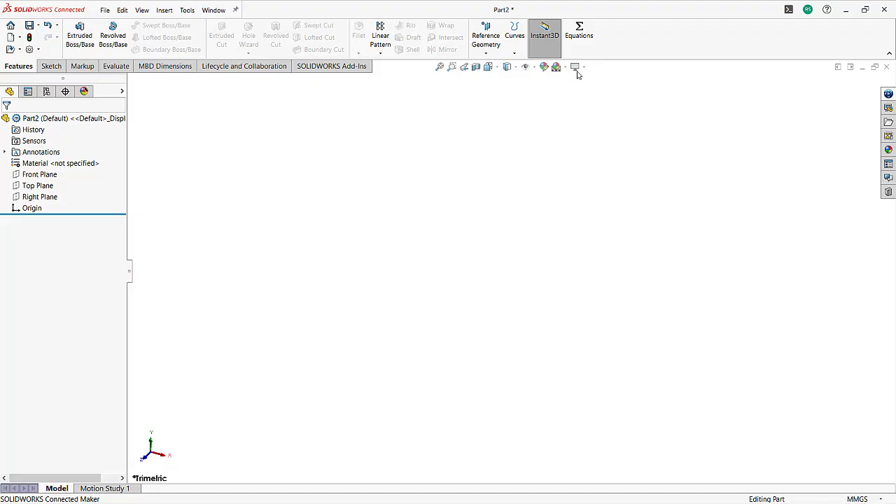
Step: Add a global variable "Module" with the value 2 mm to the empty part's equations
{"action": "left_click", "coordinate": [579, 32]}
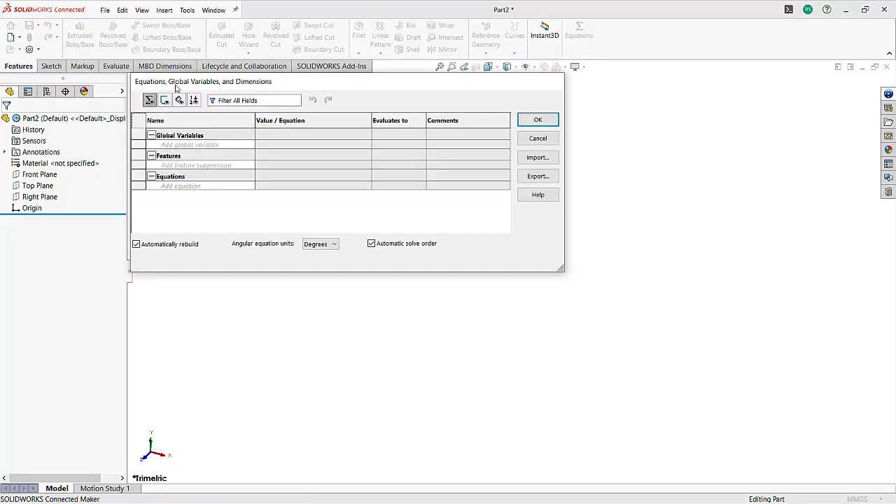
{"action": "left_click", "coordinate": [183, 144]}
{"action": "type", "text": "Module"}
{"action": "key", "text": "Tab"}
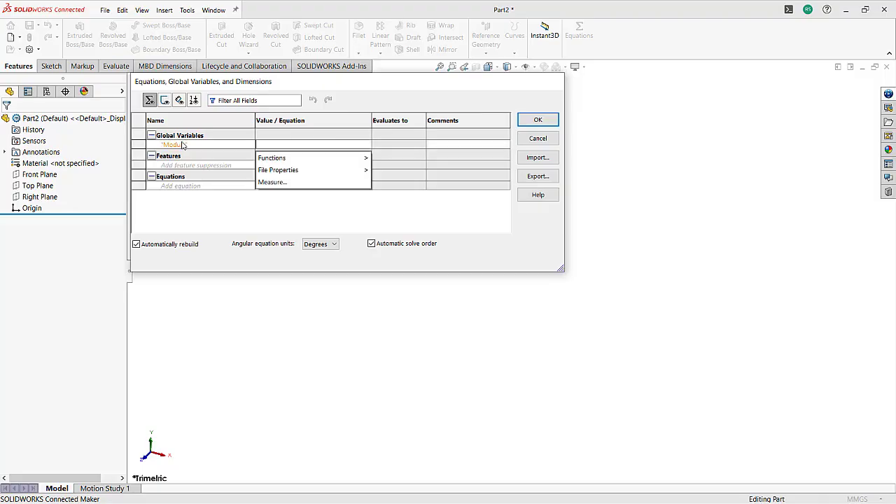
{"action": "type", "text": "=2mm"}
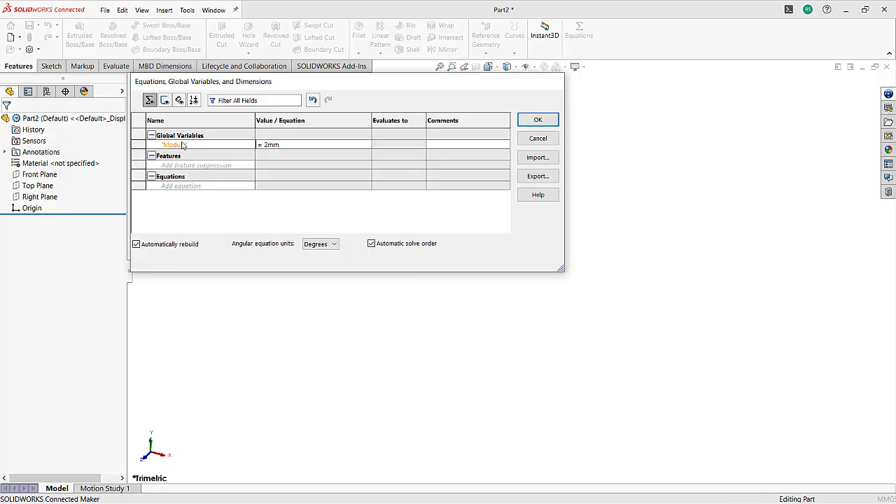
{"action": "key", "text": "Return"}
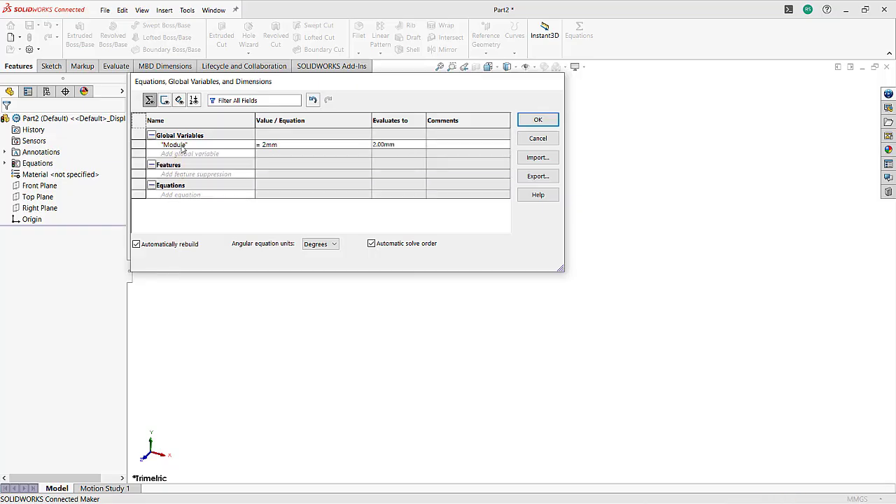
Step: Add a global variable "No of teeth" equal to 45 and accept the equations
{"action": "left_click", "coordinate": [179, 155]}
{"action": "type", "text": "No of teeth"}
{"action": "left_click", "coordinate": [312, 153]}
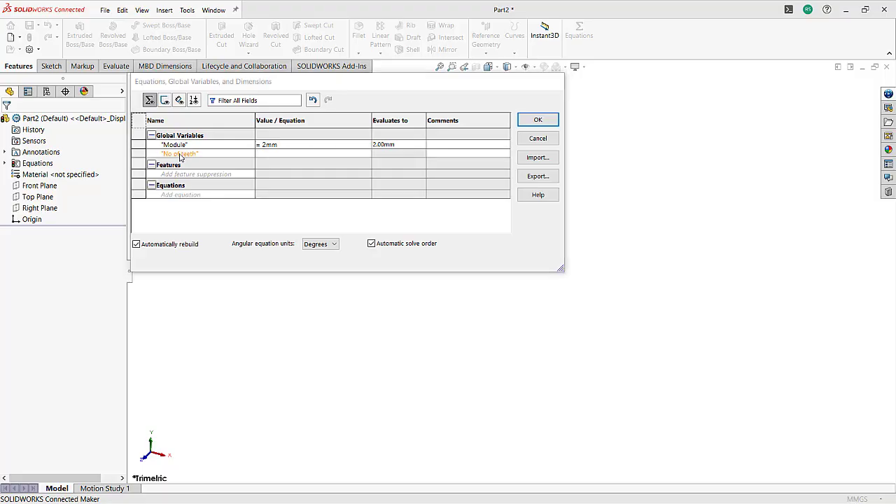
{"action": "type", "text": "=45"}
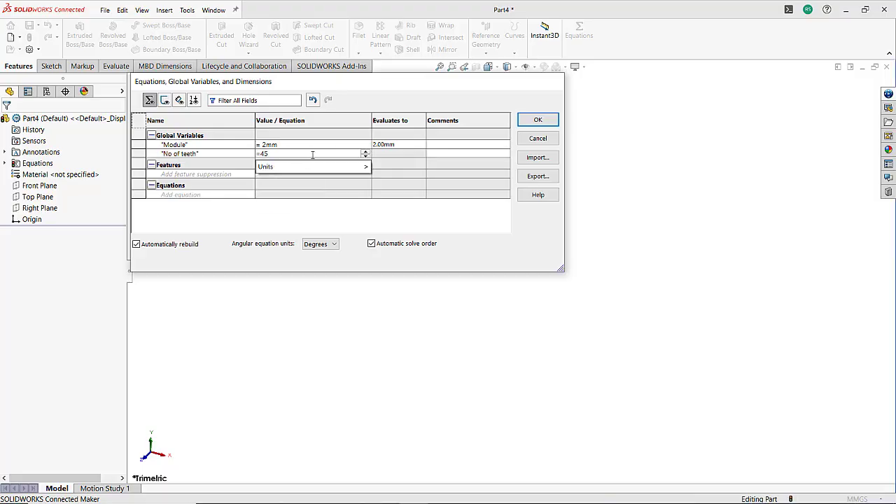
{"action": "key", "text": "Return"}
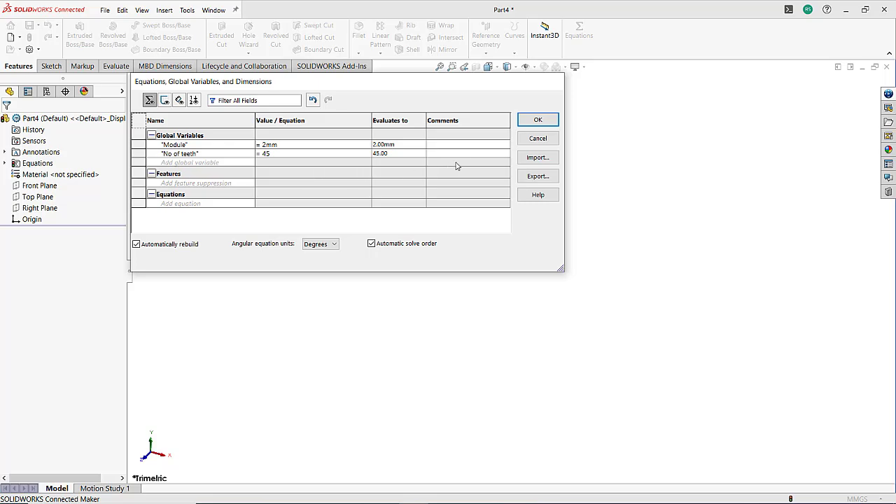
{"action": "left_click", "coordinate": [530, 121]}
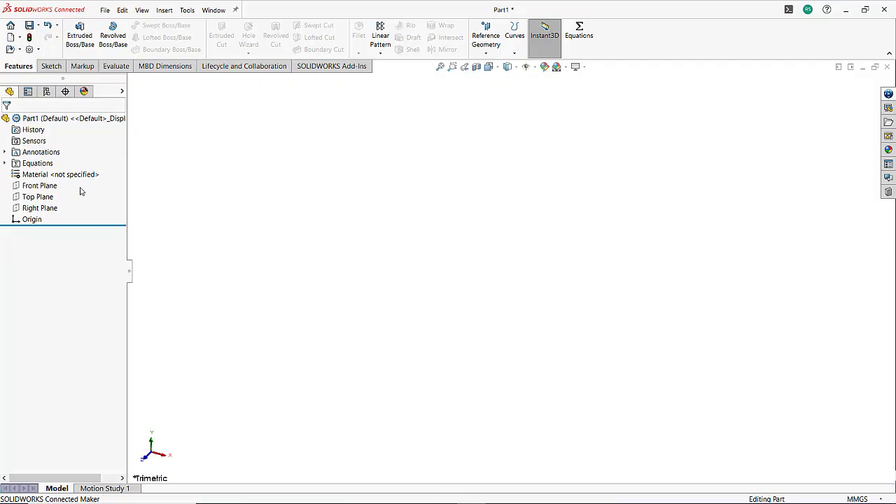
Step: Start a sketch on the Front Plane and draw a circle about 84 mm in diameter centred on the origin
{"action": "left_click", "coordinate": [49, 186]}
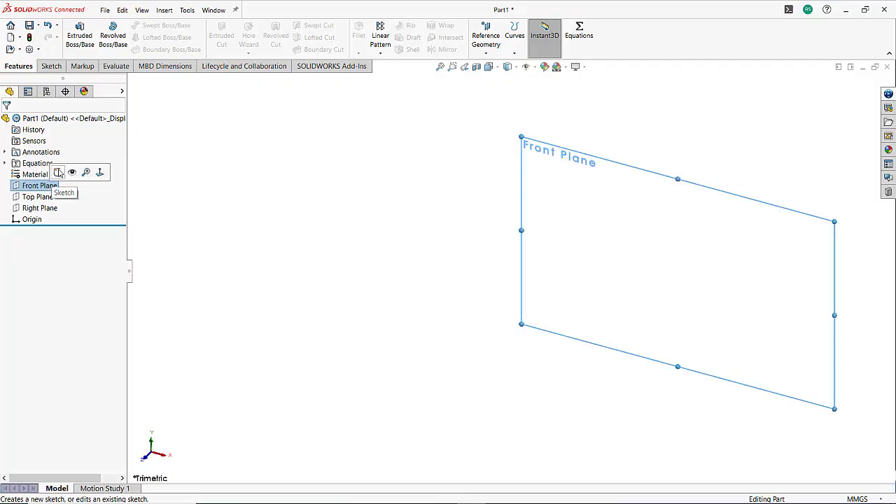
{"action": "left_click", "coordinate": [60, 170]}
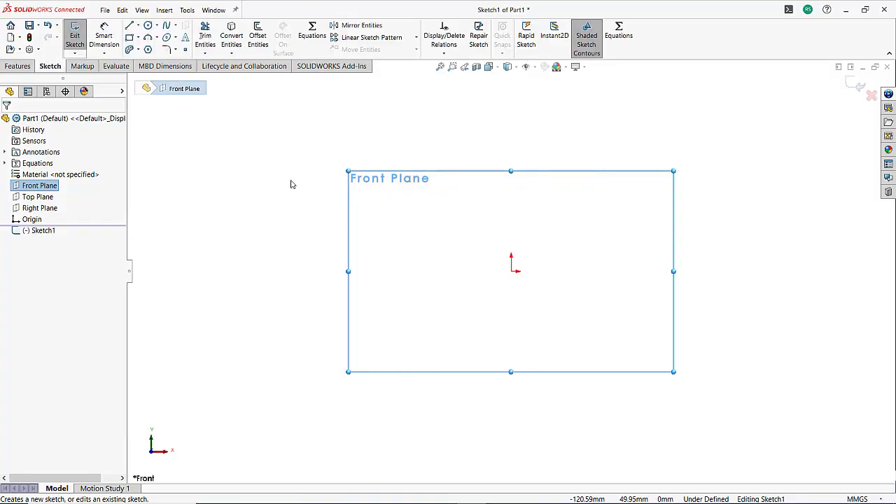
{"action": "left_click", "coordinate": [147, 25]}
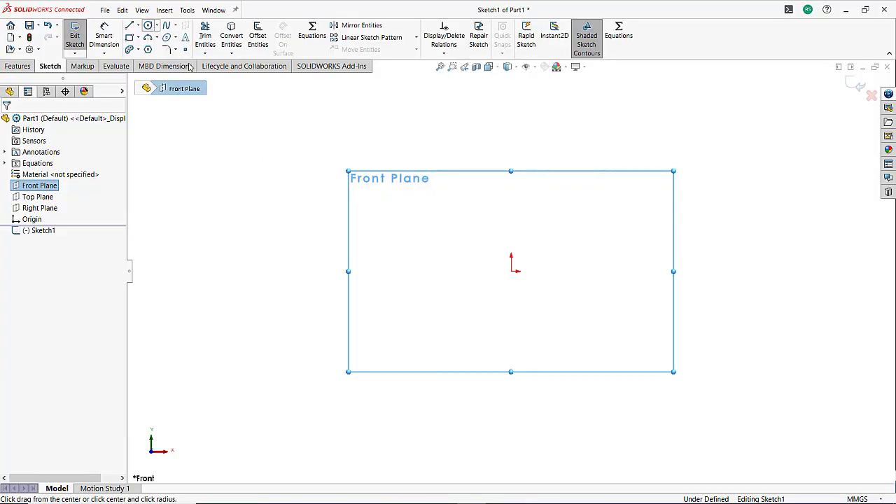
{"action": "left_click", "coordinate": [512, 269]}
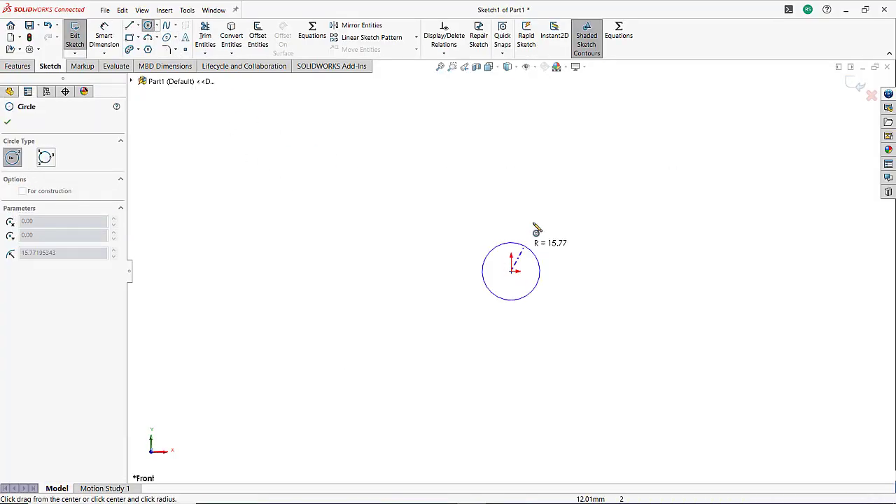
{"action": "left_click", "coordinate": [539, 202]}
Step: Dimension the circle's diameter with Smart Dimension, placing the dimension above the circle
{"action": "right_click", "coordinate": [539, 203]}
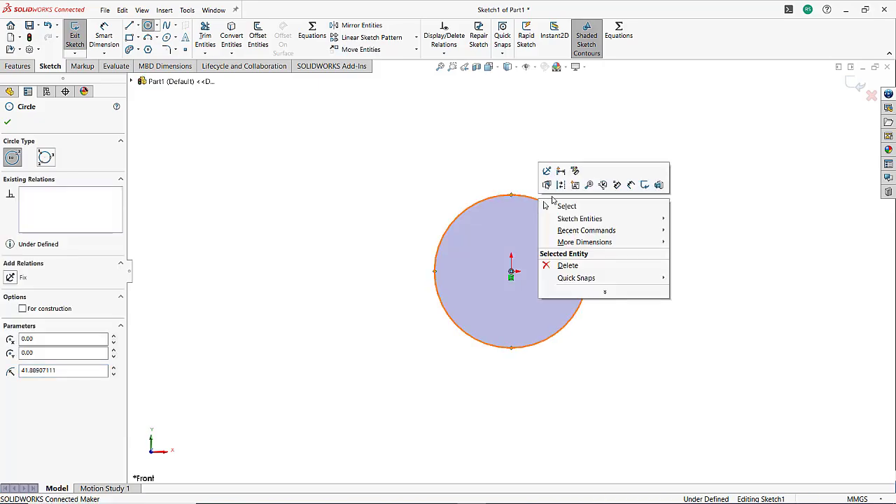
{"action": "left_click", "coordinate": [629, 183]}
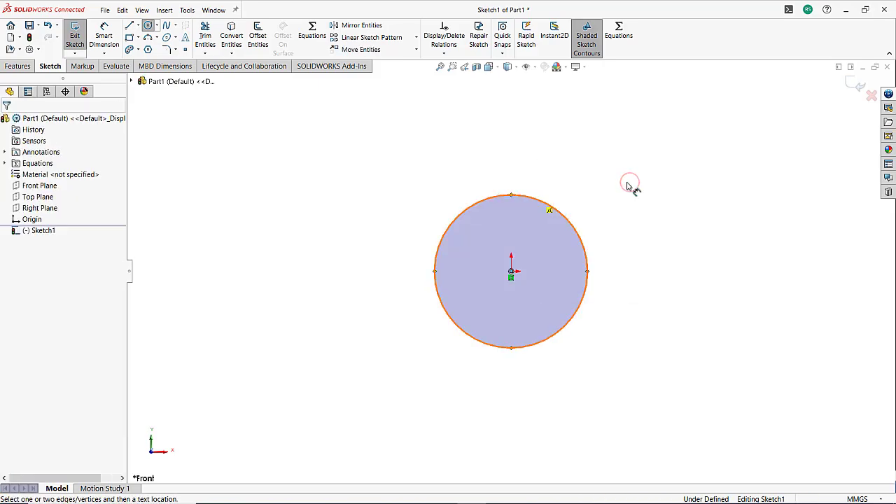
{"action": "left_click", "coordinate": [531, 197]}
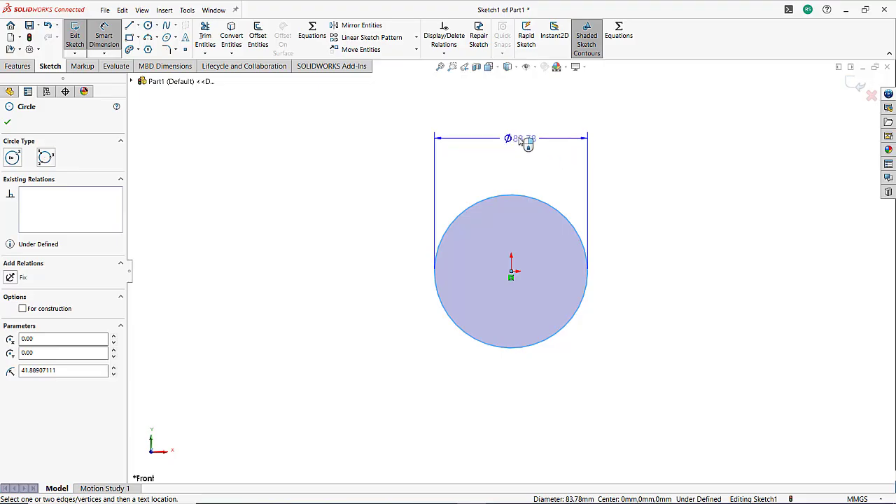
{"action": "left_click", "coordinate": [524, 143]}
Step: Set the circle's diameter to the equation "Module" * "No of teeth" using the global variables
{"action": "double_click", "coordinate": [523, 144]}
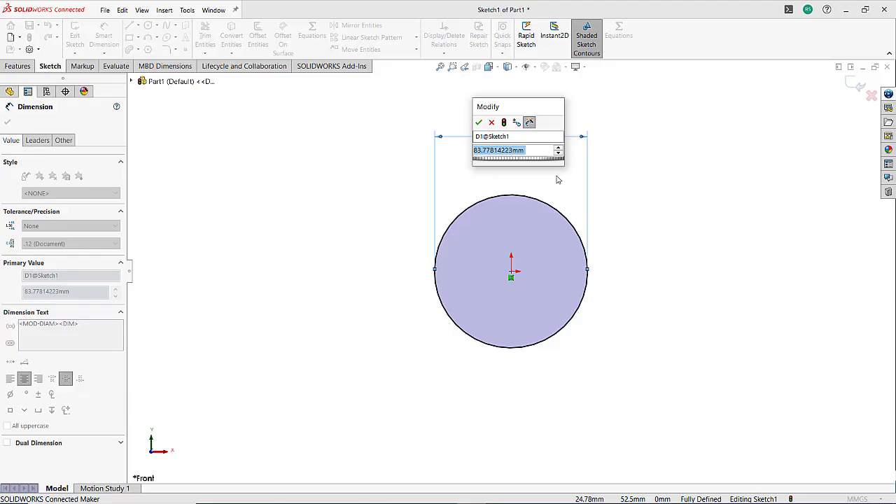
{"action": "type", "text": "="}
{"action": "mouse_move", "coordinate": [557, 180]}
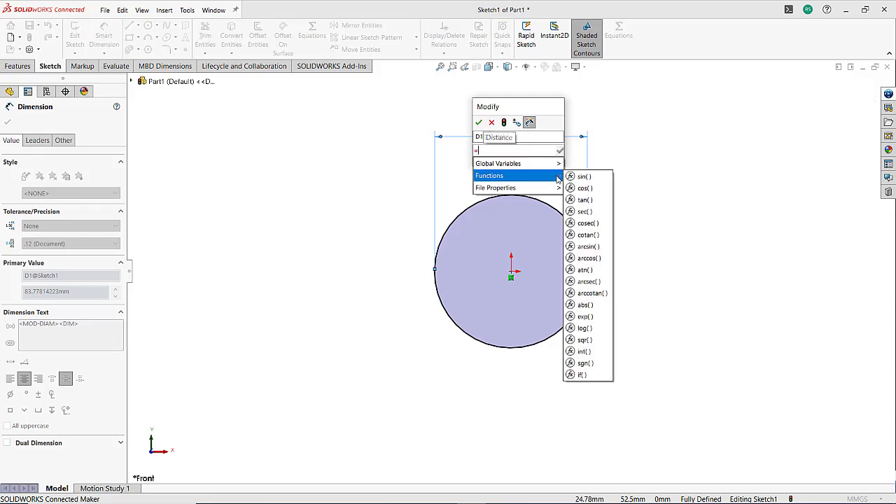
{"action": "mouse_move", "coordinate": [517, 166]}
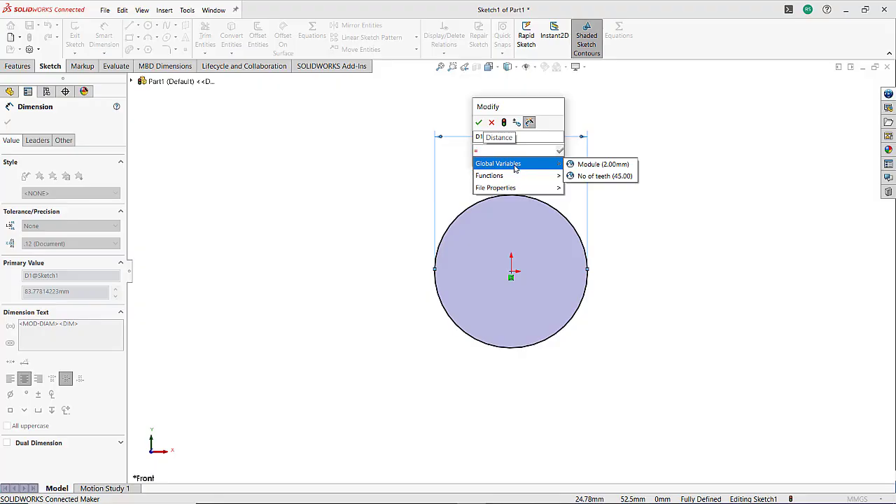
{"action": "mouse_move", "coordinate": [498, 189]}
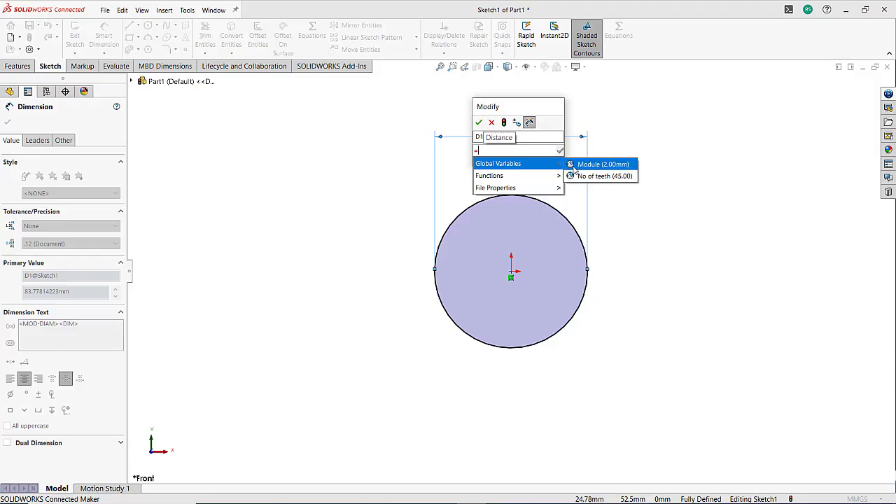
{"action": "left_click", "coordinate": [573, 166]}
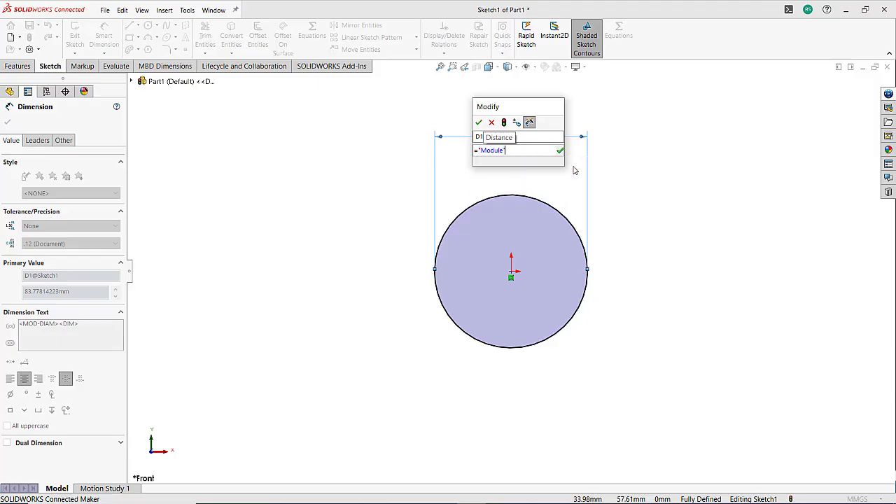
{"action": "type", "text": "*"}
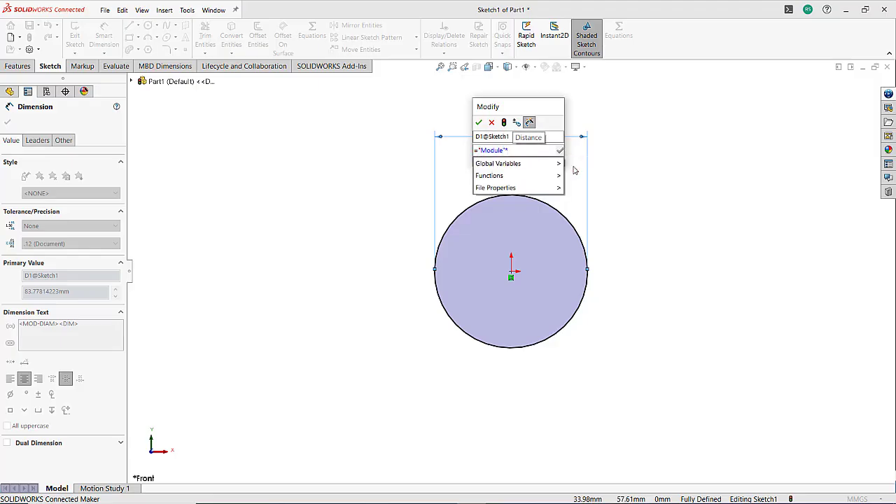
{"action": "mouse_move", "coordinate": [572, 166]}
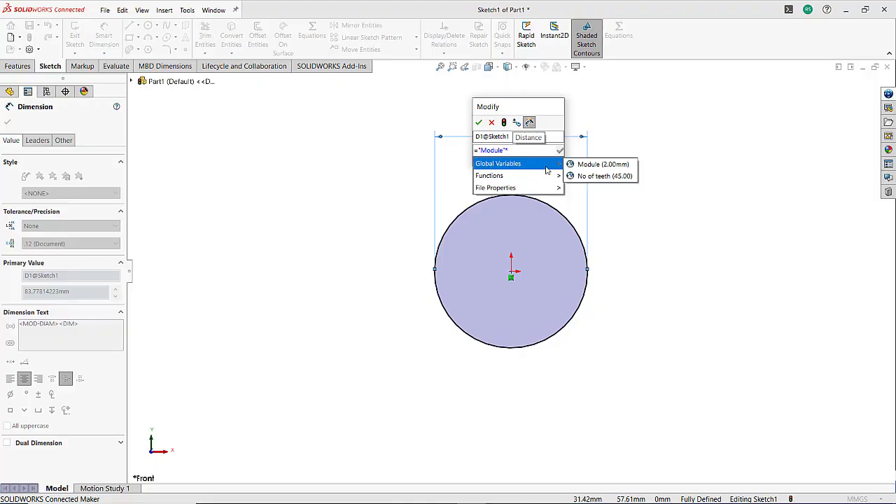
{"action": "left_click", "coordinate": [595, 181]}
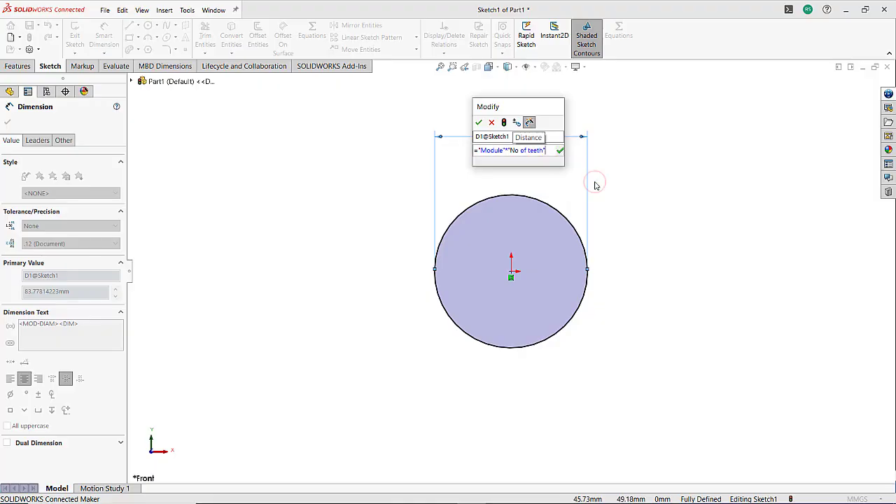
{"action": "left_click", "coordinate": [560, 152]}
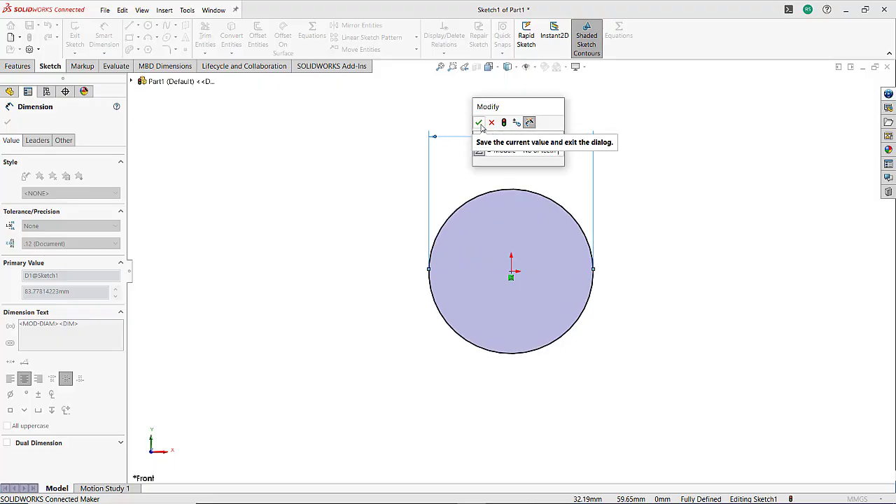
{"action": "left_click", "coordinate": [478, 122]}
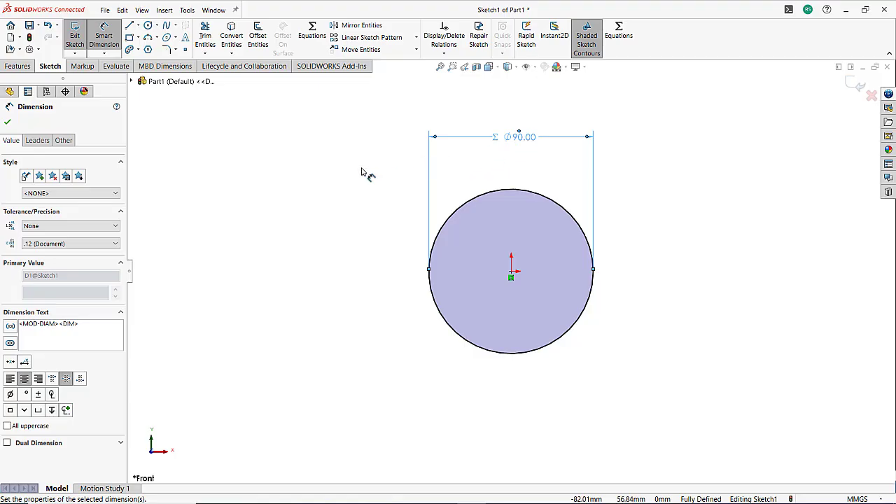
{"action": "left_click", "coordinate": [7, 121]}
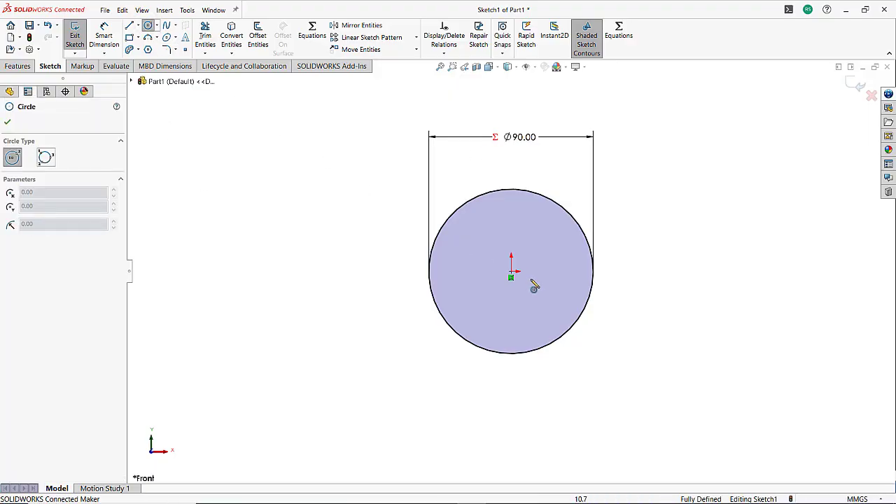
Step: Draw a larger circle about 112 mm in diameter centred on the origin and dimension its diameter beside the circle
{"action": "left_click", "coordinate": [511, 273]}
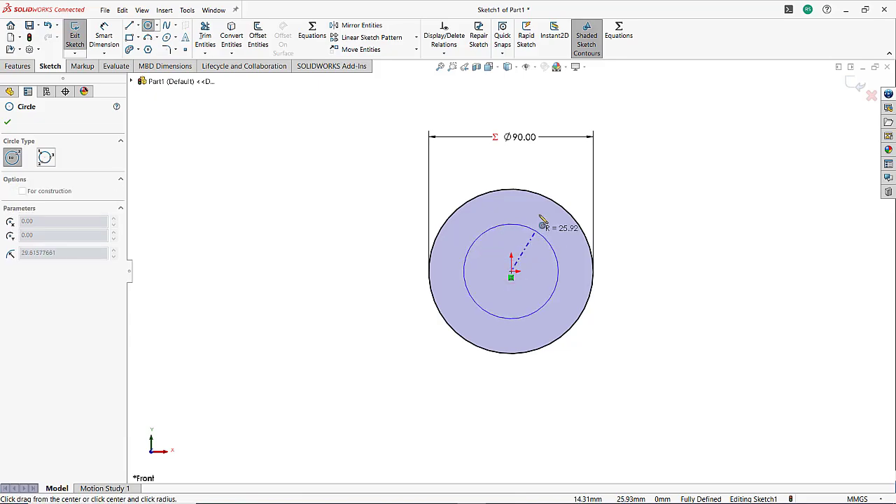
{"action": "left_click", "coordinate": [552, 184]}
{"action": "right_click", "coordinate": [551, 184]}
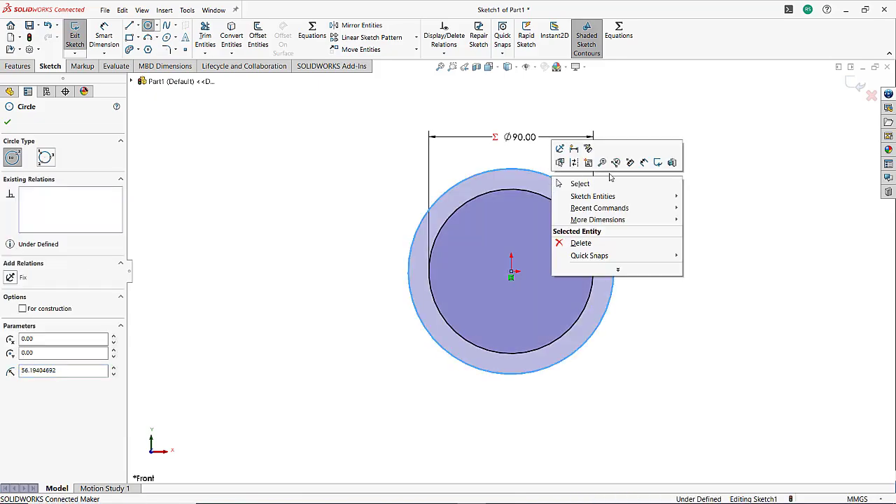
{"action": "left_click", "coordinate": [656, 105]}
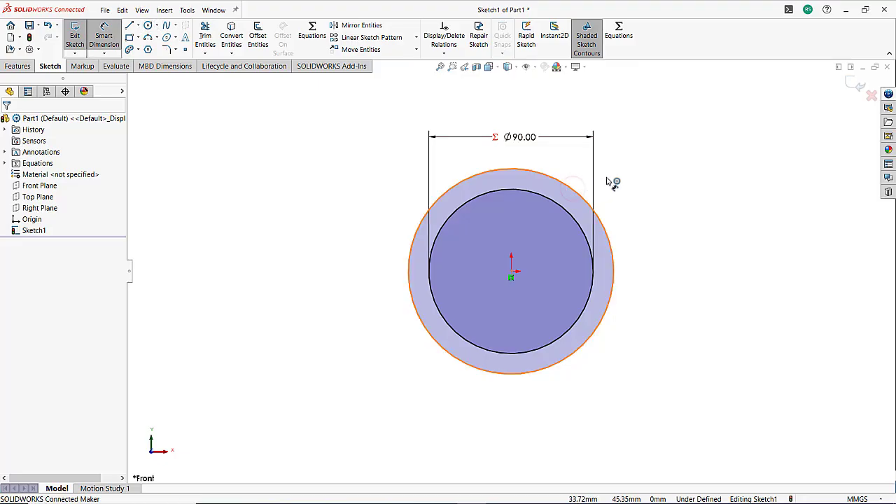
{"action": "left_click", "coordinate": [610, 235]}
{"action": "left_click", "coordinate": [656, 221]}
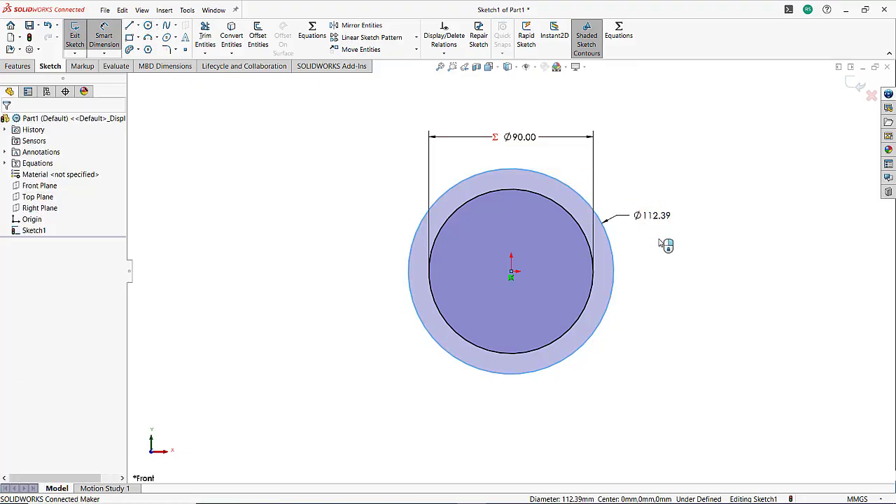
{"action": "left_click", "coordinate": [661, 249]}
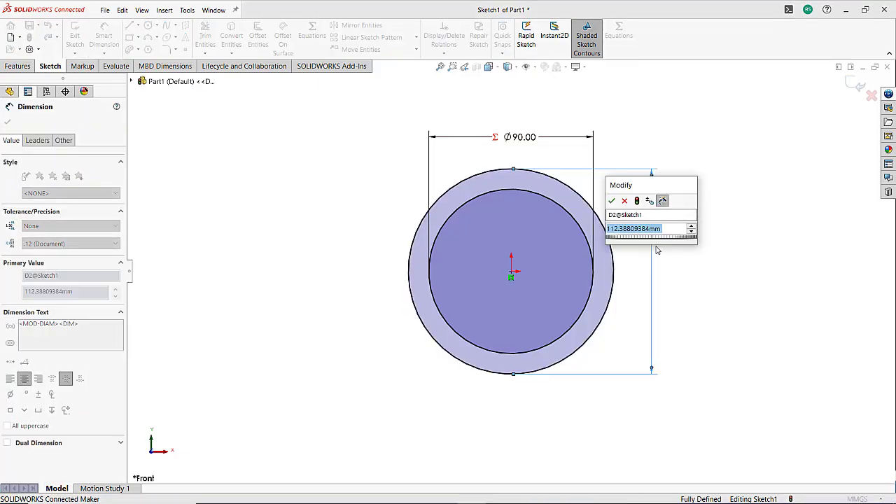
Step: Set the outer circle's diameter to the equation "Module" * ("No of teeth"+2) using the global variables
{"action": "type", "text": "="}
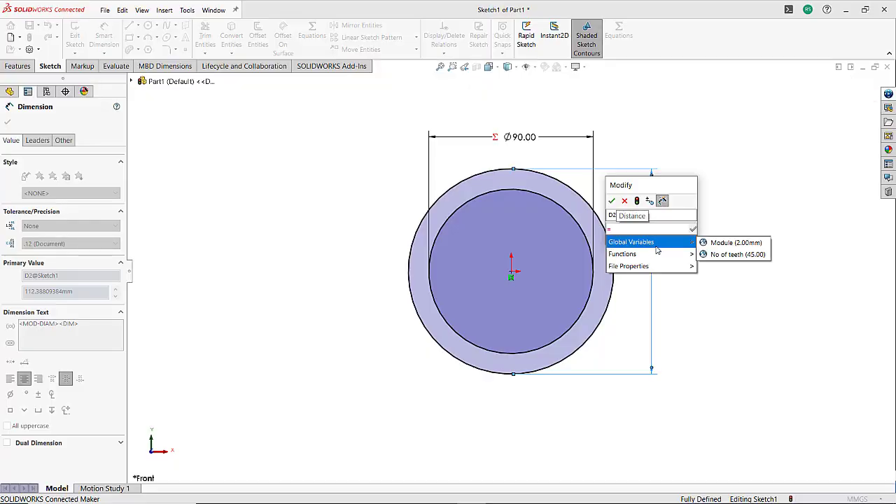
{"action": "left_click", "coordinate": [734, 242]}
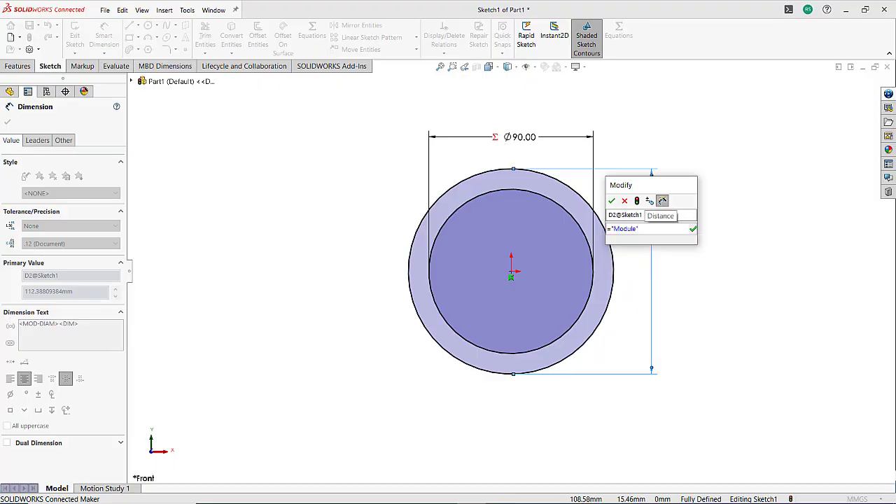
{"action": "type", "text": "* ("}
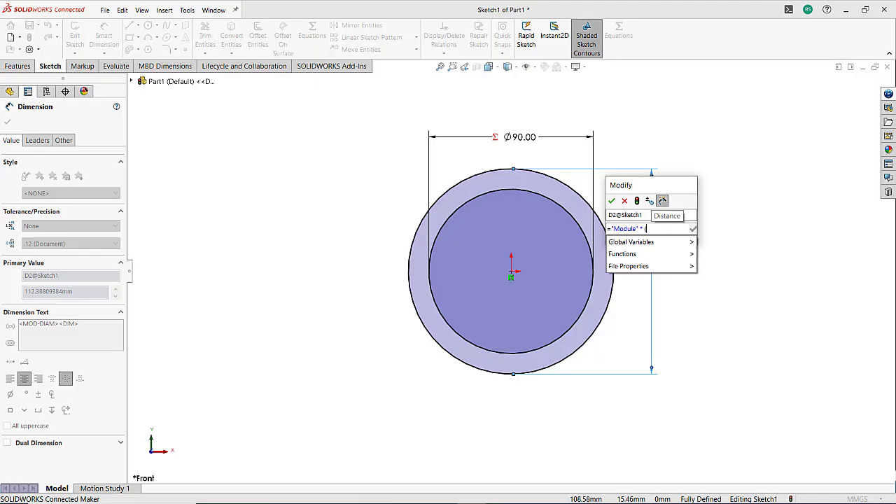
{"action": "mouse_move", "coordinate": [690, 241]}
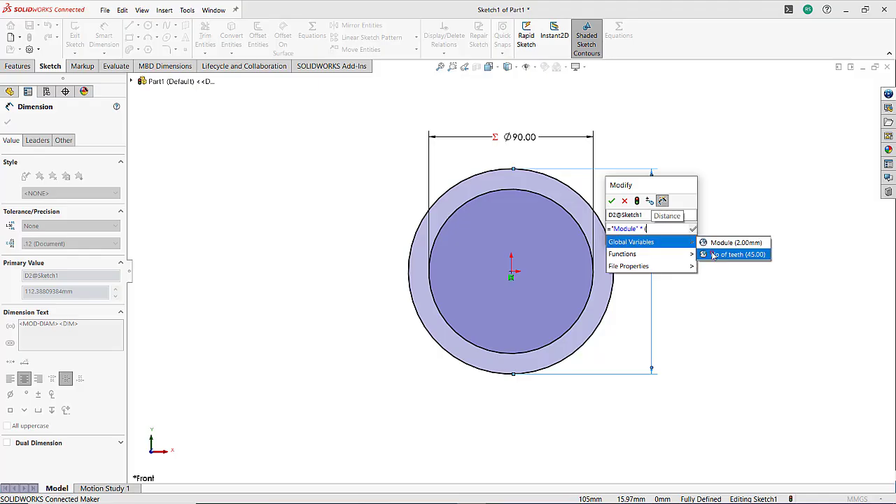
{"action": "left_click", "coordinate": [713, 256]}
{"action": "type", "text": "+2)"}
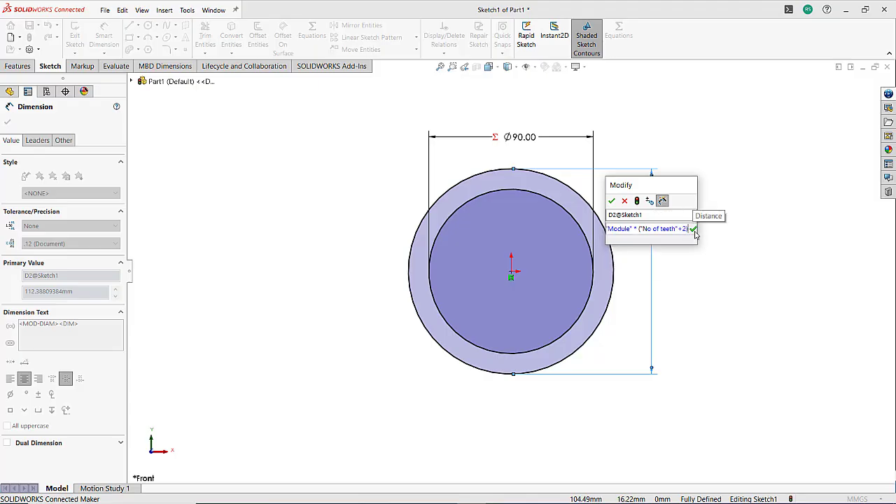
{"action": "left_click", "coordinate": [693, 230]}
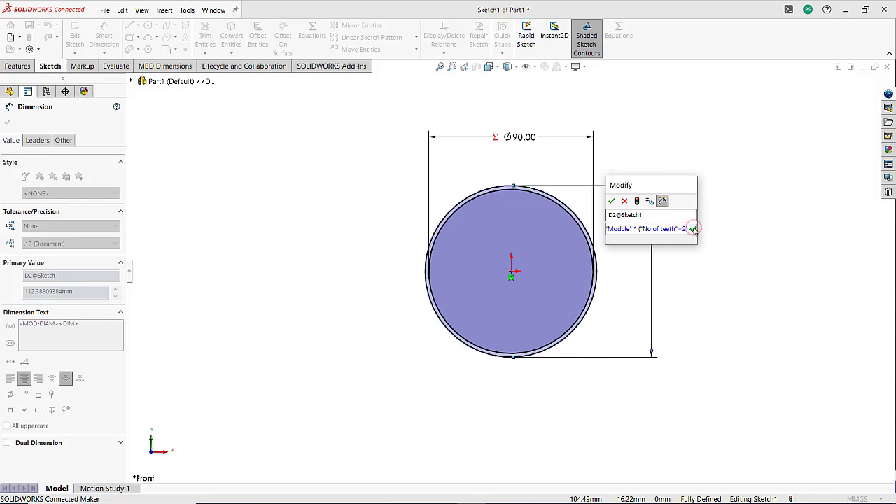
{"action": "left_click", "coordinate": [613, 203]}
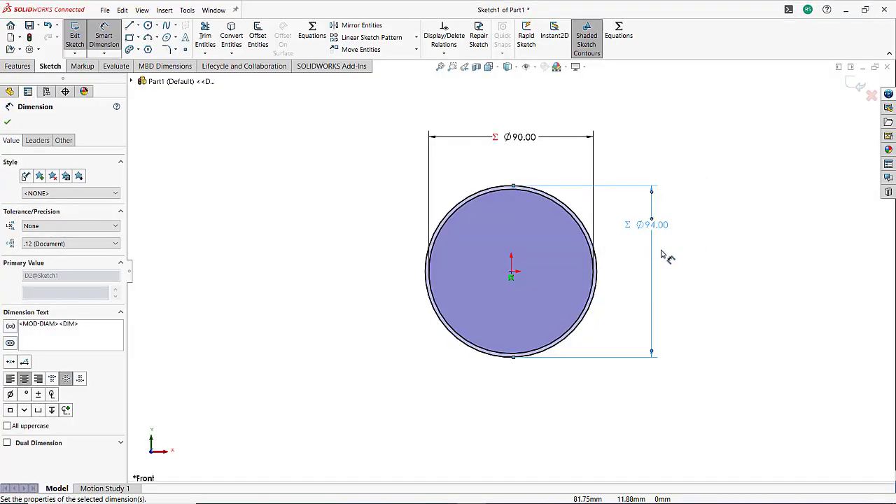
{"action": "key", "text": "Escape"}
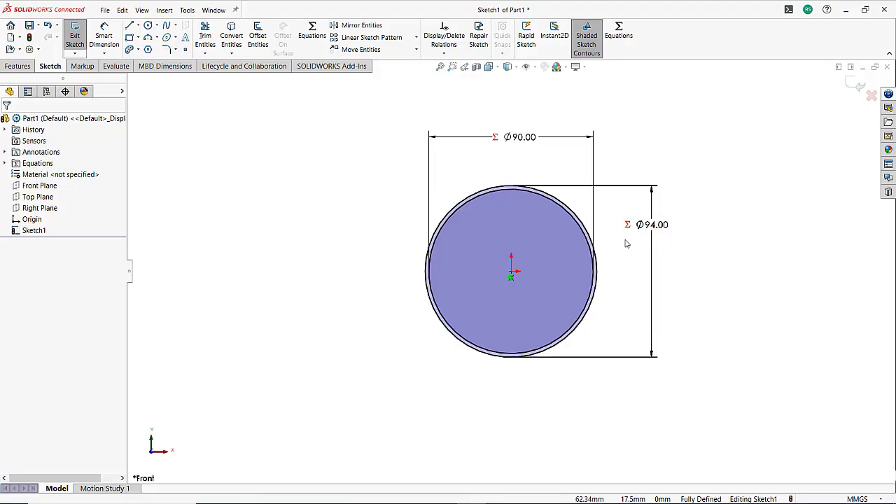
Step: Draw an inner circle about 67 mm in diameter centred on the origin
{"action": "left_click", "coordinate": [148, 26]}
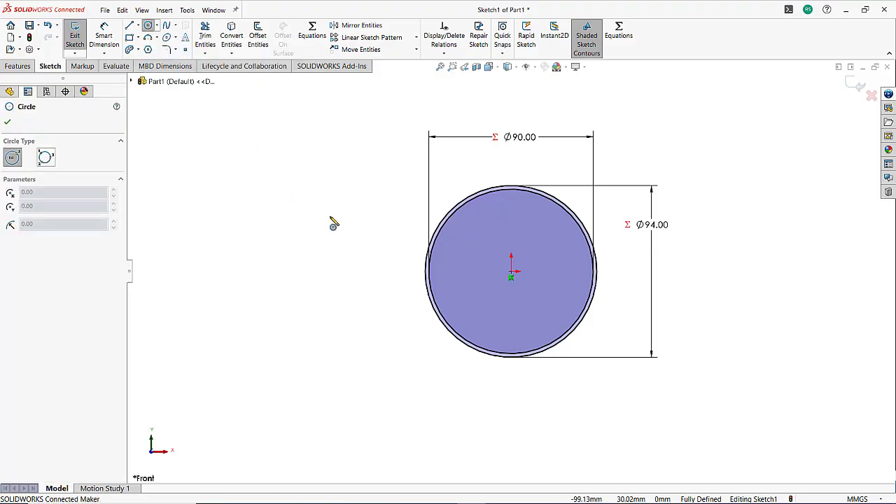
{"action": "left_click", "coordinate": [511, 271]}
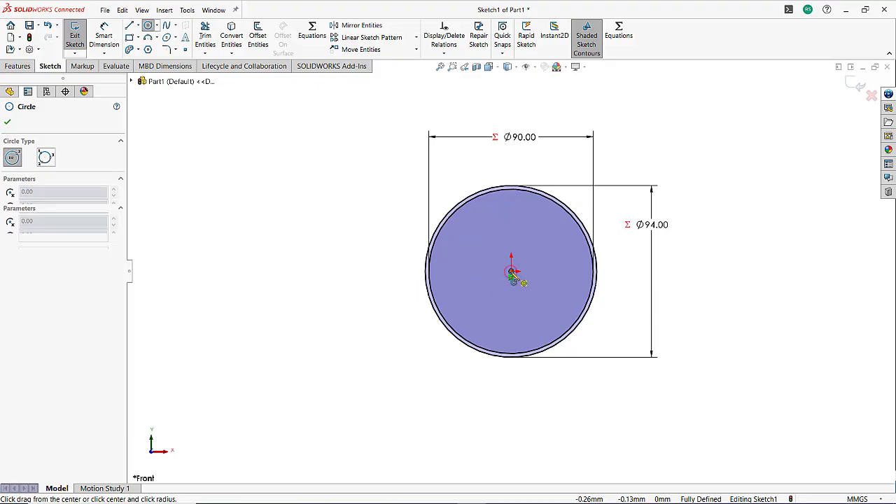
{"action": "left_click", "coordinate": [529, 213]}
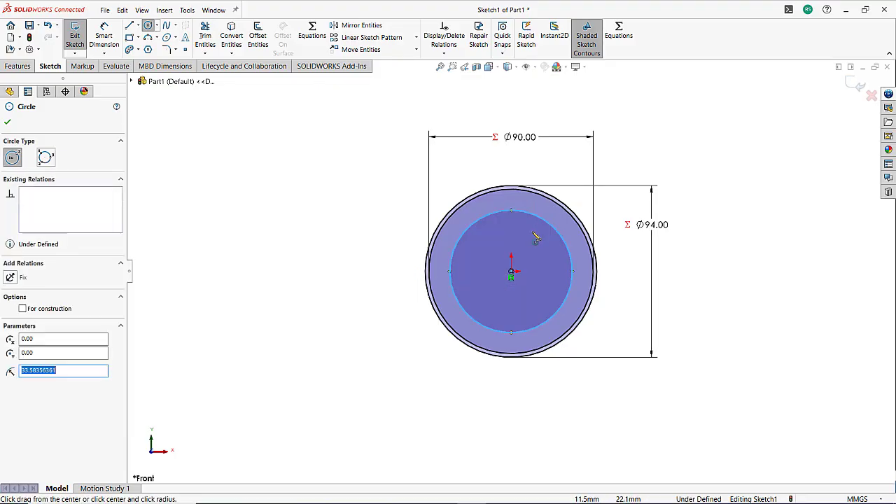
Step: Dimension the radial gap between the inner circle and the 90 mm circle with Smart Dimension
{"action": "right_click", "coordinate": [551, 229]}
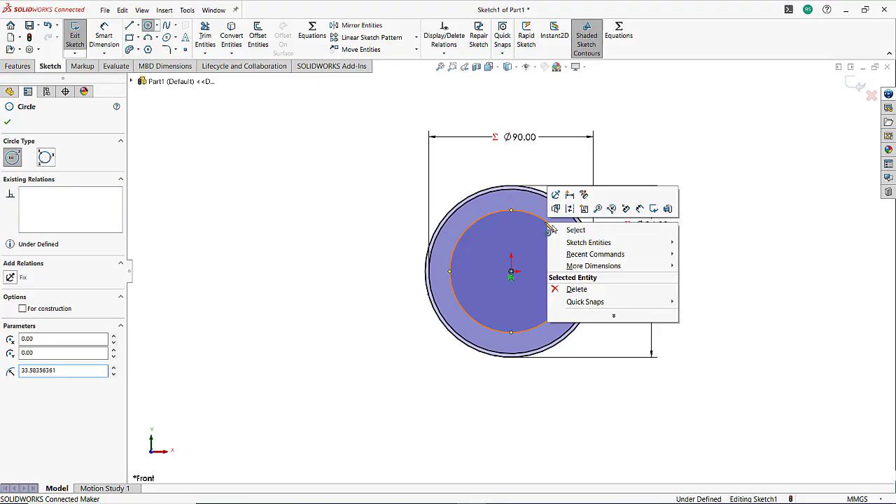
{"action": "left_click", "coordinate": [611, 209]}
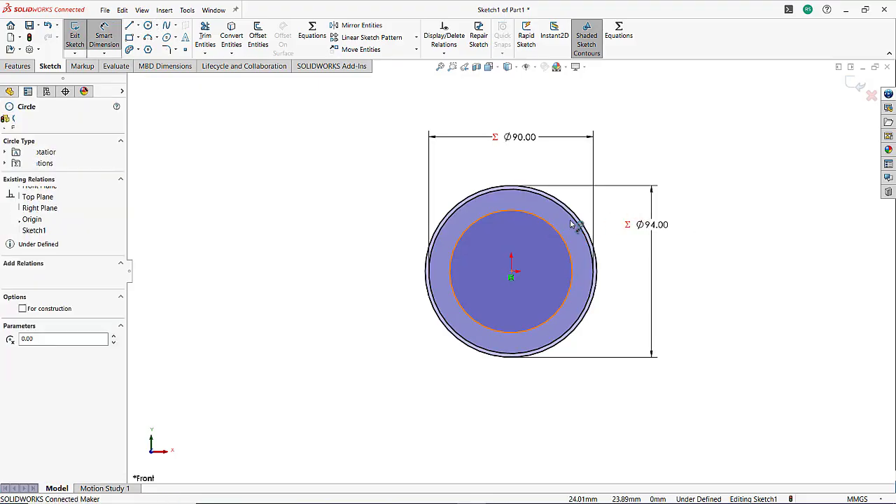
{"action": "scroll", "coordinate": [571, 224], "scroll_direction": "down", "scroll_amount": 4}
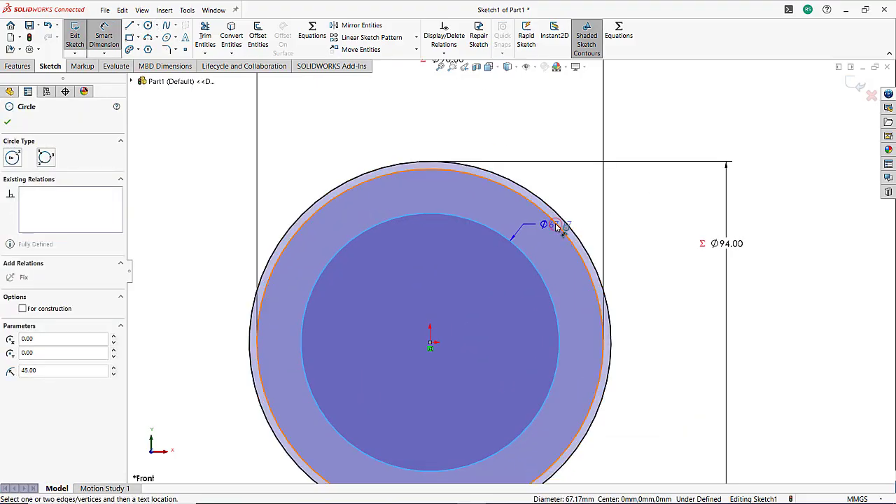
{"action": "left_click", "coordinate": [559, 233]}
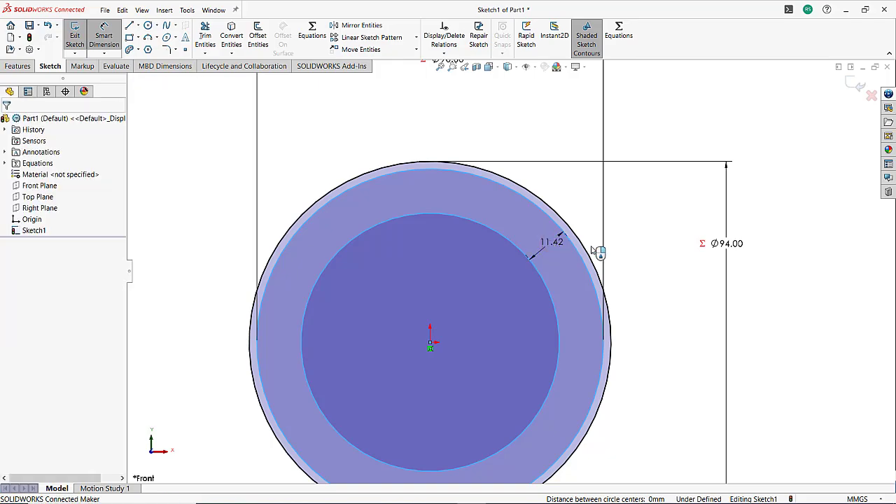
{"action": "left_click", "coordinate": [625, 242]}
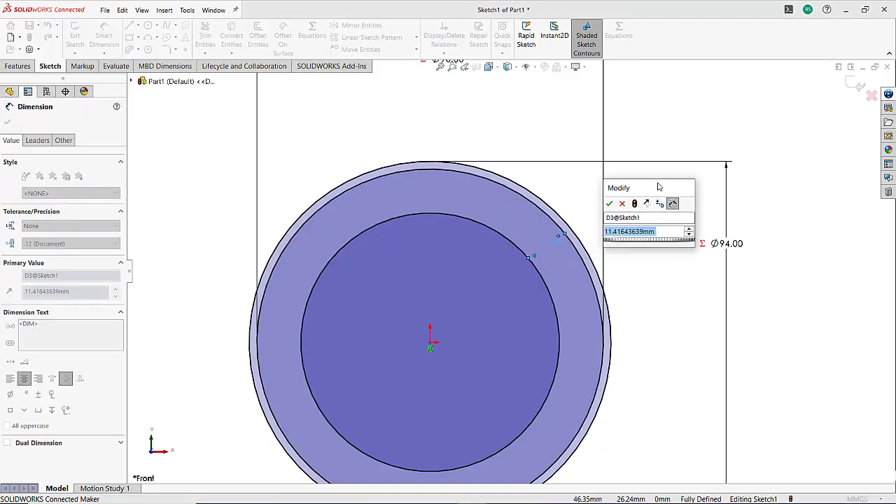
Step: Set the gap between the inner circle and the 90 mm circle to 1.2 * "Module" using the global variable
{"action": "left_click_drag", "start_coordinate": [658, 187], "coordinate": [671, 186]}
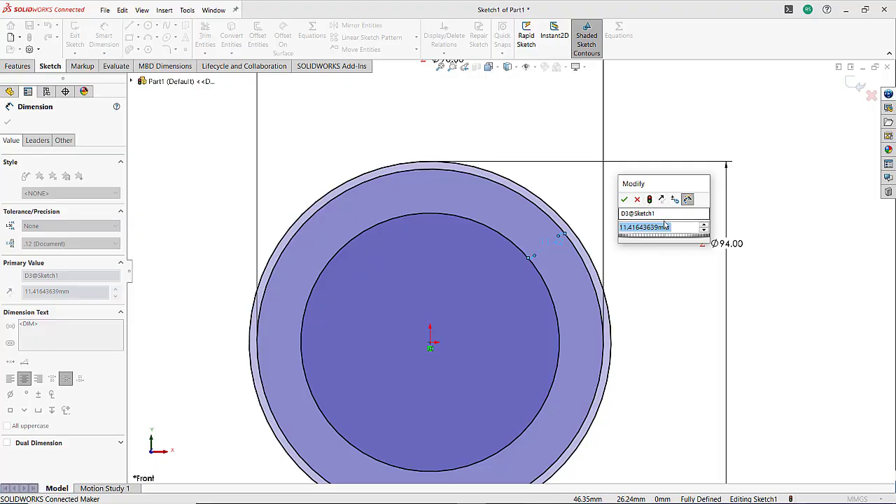
{"action": "type", "text": "1"}
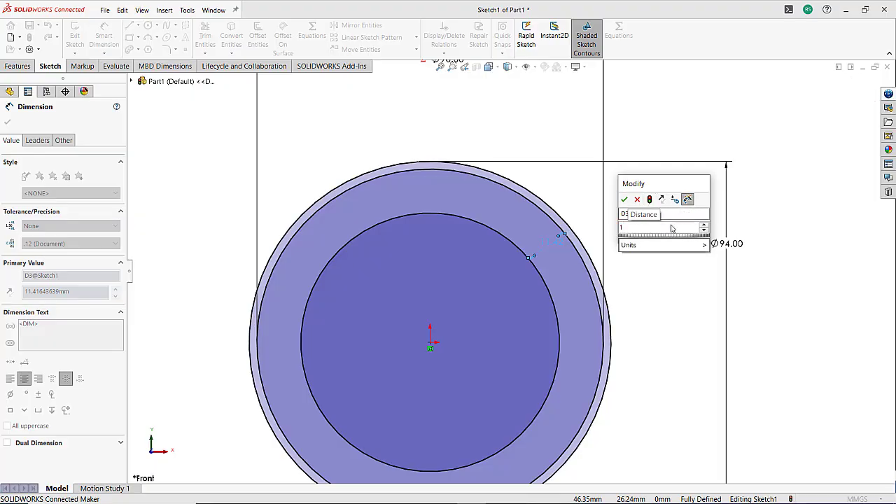
{"action": "type", "text": ".2 *"}
{"action": "mouse_move", "coordinate": [674, 240]}
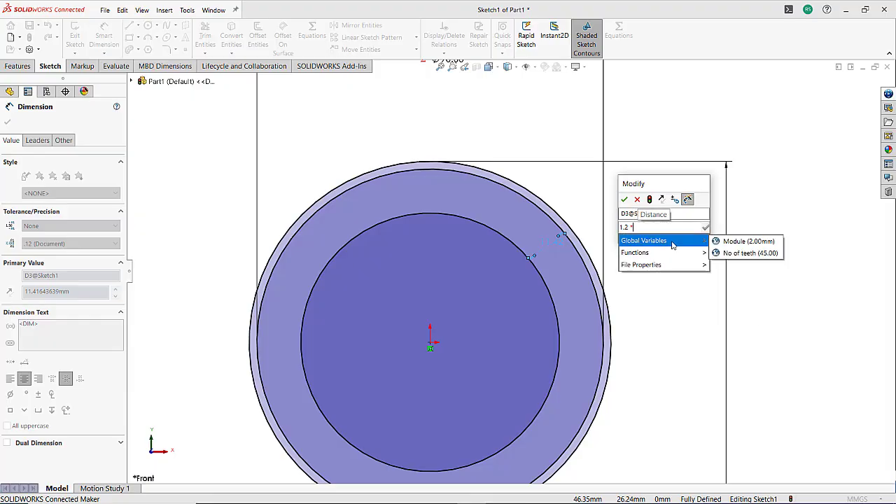
{"action": "left_click", "coordinate": [721, 242]}
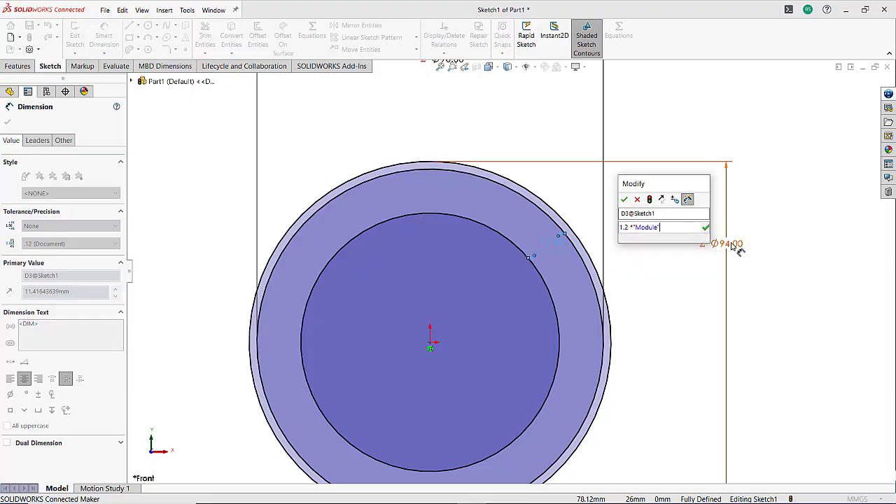
{"action": "left_click", "coordinate": [704, 229]}
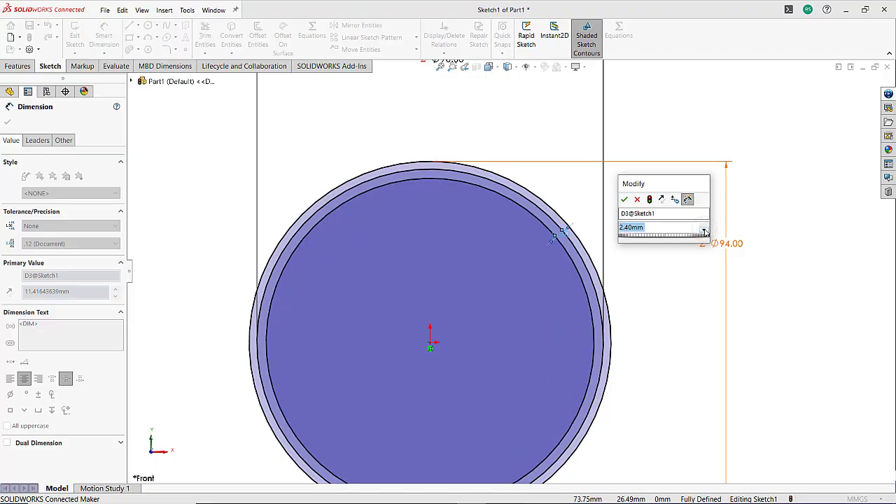
{"action": "left_click", "coordinate": [623, 199]}
{"action": "left_click", "coordinate": [630, 224]}
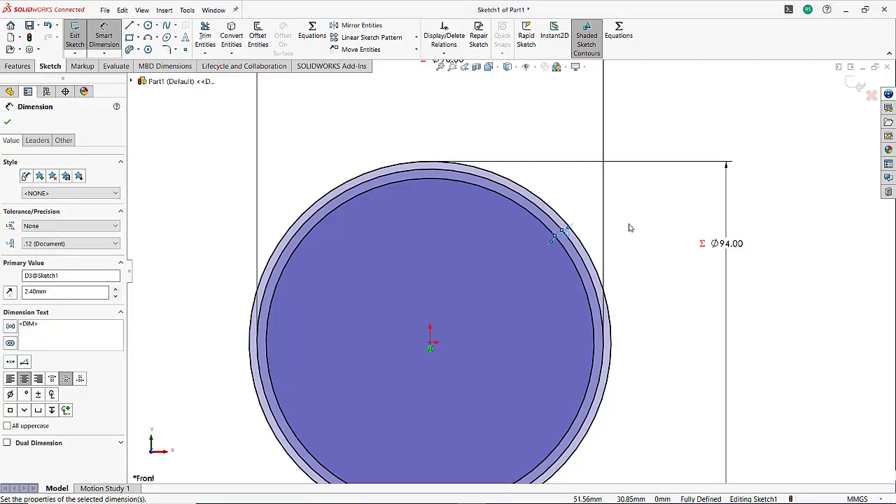
{"action": "key", "text": "f"}
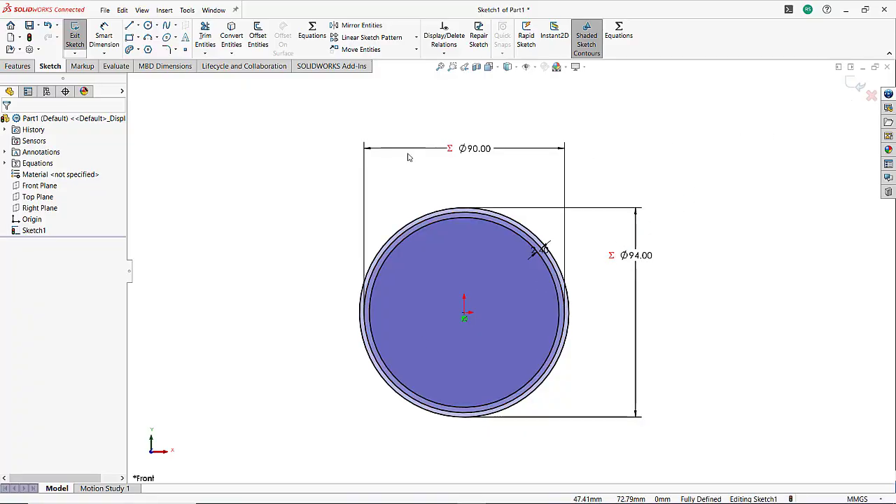
Step: Extrude the outer circle contour of the gear sketch to a depth of 30 mm with the Mid Plane end condition
{"action": "left_click", "coordinate": [18, 66]}
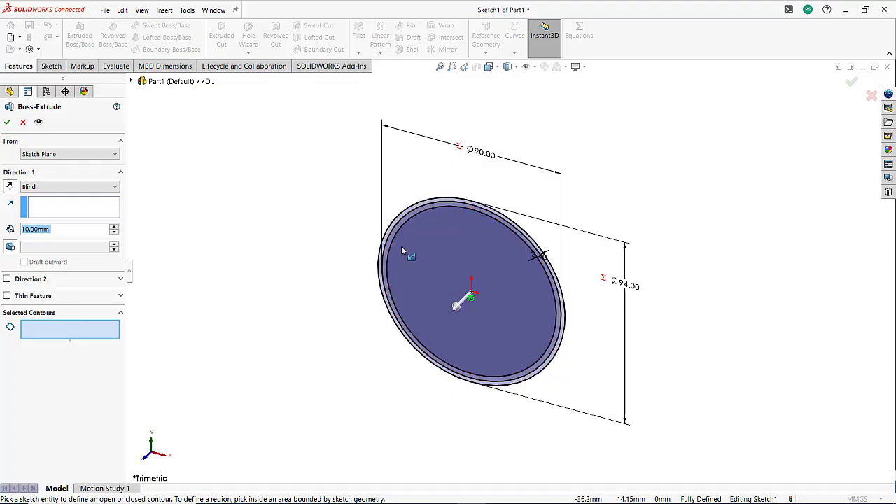
{"action": "scroll", "coordinate": [394, 242], "scroll_direction": "down", "scroll_amount": 1}
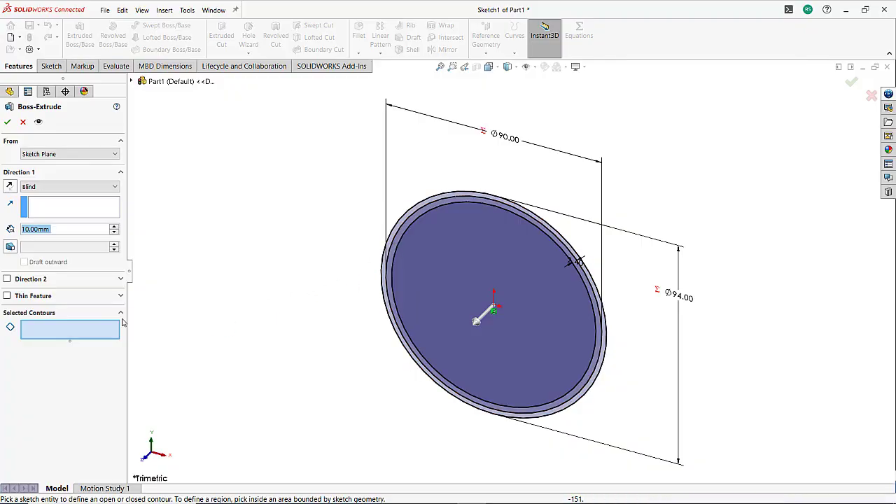
{"action": "left_click", "coordinate": [58, 328]}
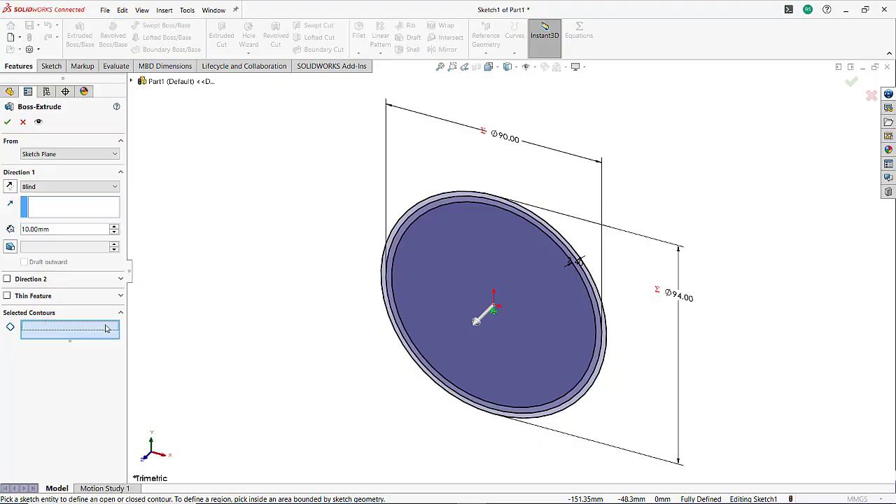
{"action": "left_click", "coordinate": [398, 226]}
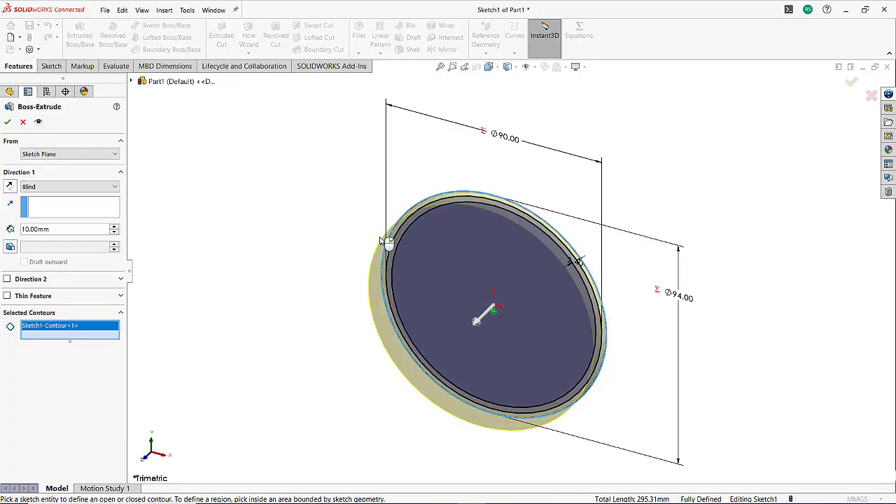
{"action": "left_click", "coordinate": [116, 187]}
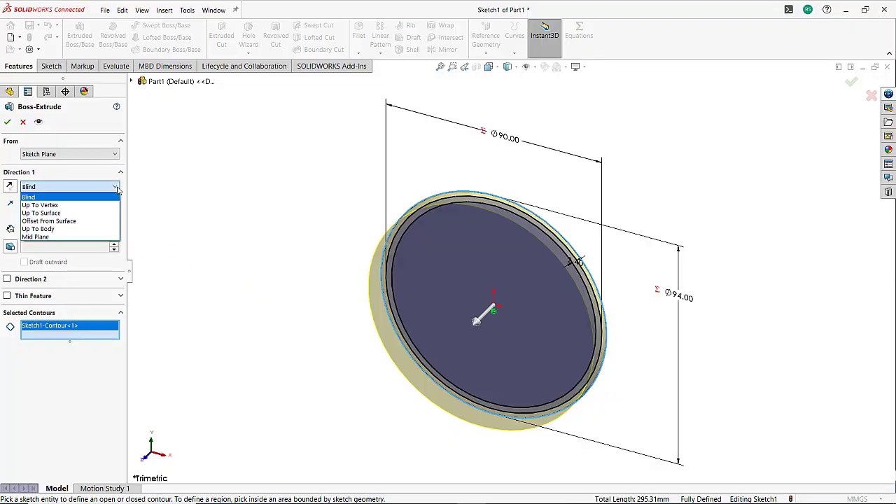
{"action": "left_click", "coordinate": [99, 238]}
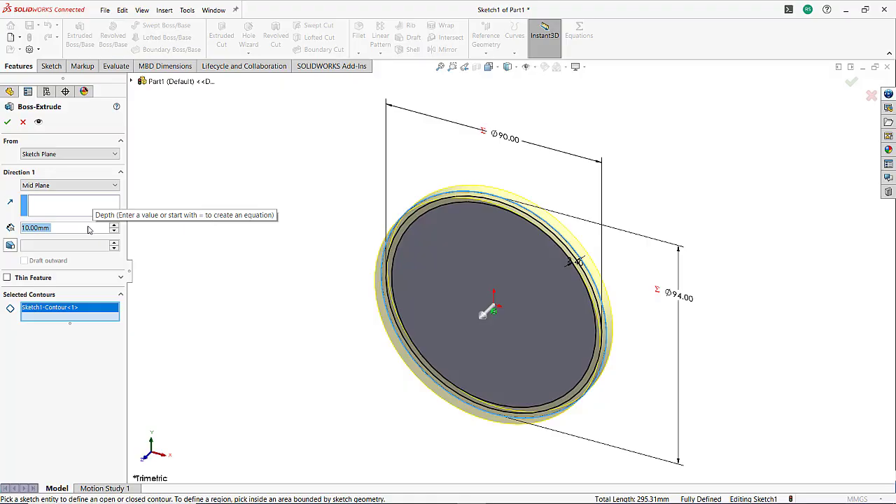
{"action": "type", "text": "30"}
{"action": "key", "text": "Return"}
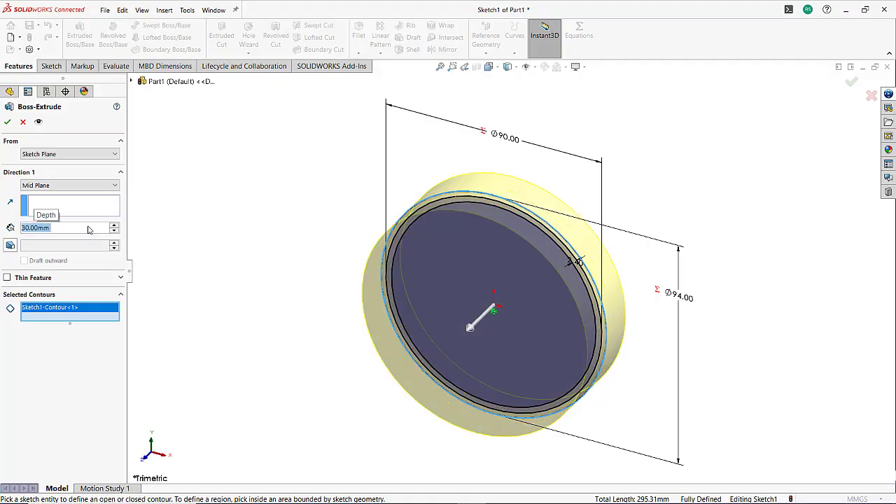
{"action": "left_click", "coordinate": [8, 122]}
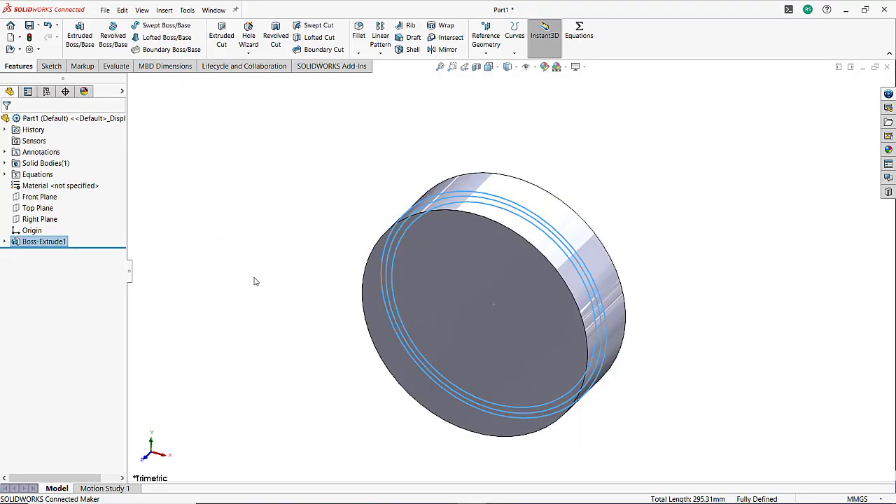
{"action": "left_click", "coordinate": [257, 280]}
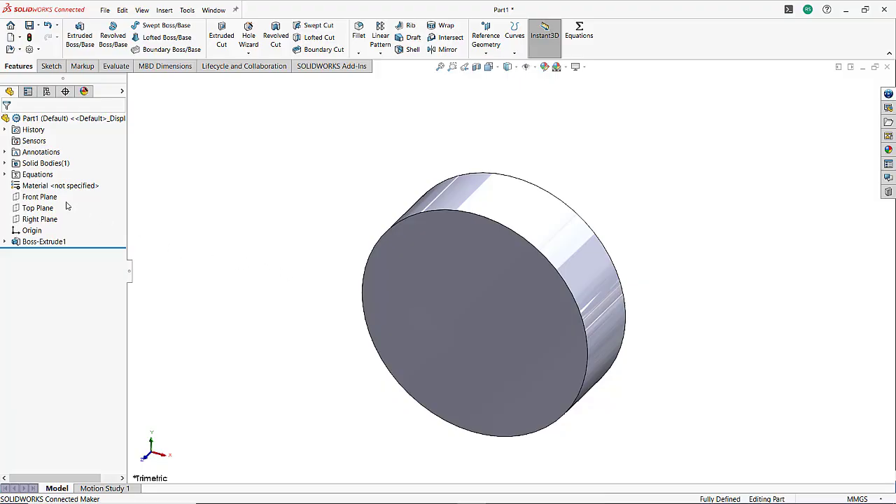
Step: Start a sketch on the Front Plane and draw a vertical centerline from the origin to the blank's uppermost edge point
{"action": "left_click", "coordinate": [39, 197]}
{"action": "left_click", "coordinate": [57, 180]}
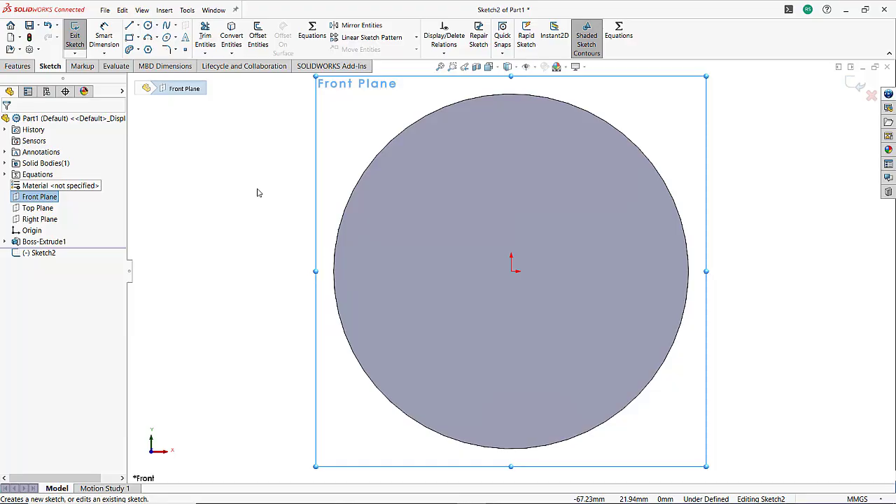
{"action": "scroll", "coordinate": [505, 228], "scroll_direction": "up", "scroll_amount": 1}
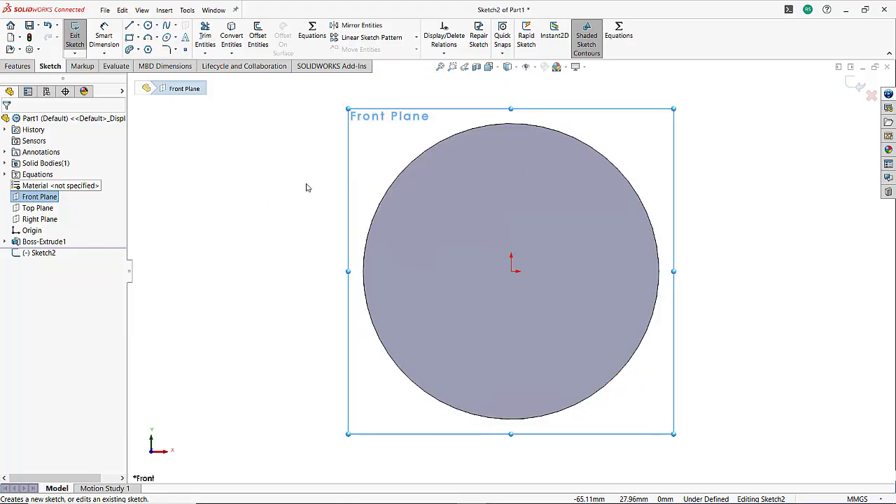
{"action": "left_click", "coordinate": [138, 25]}
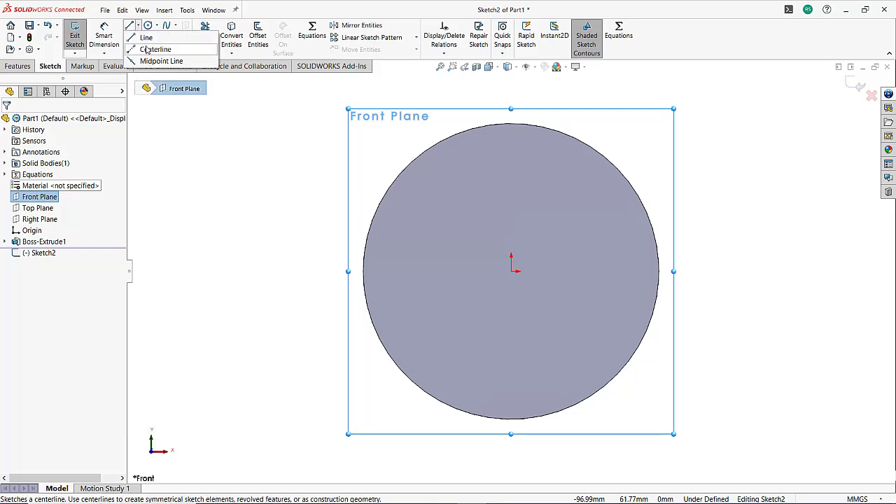
{"action": "left_click", "coordinate": [149, 50]}
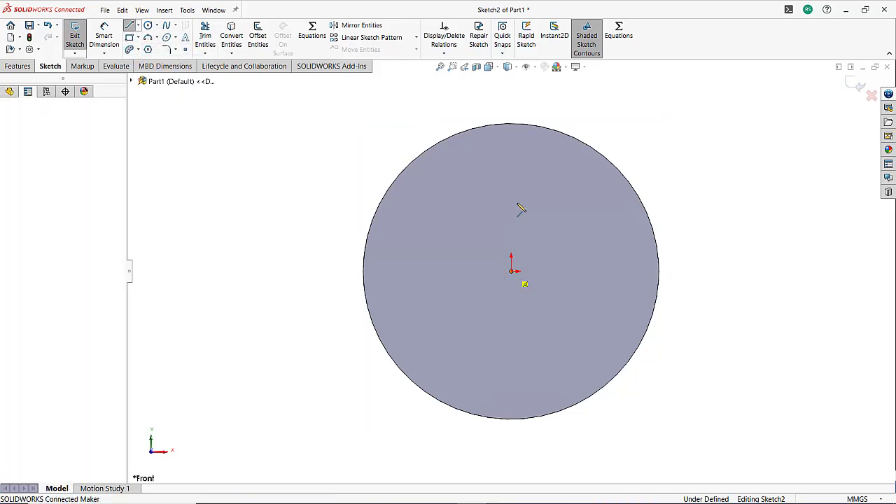
{"action": "left_click", "coordinate": [511, 271]}
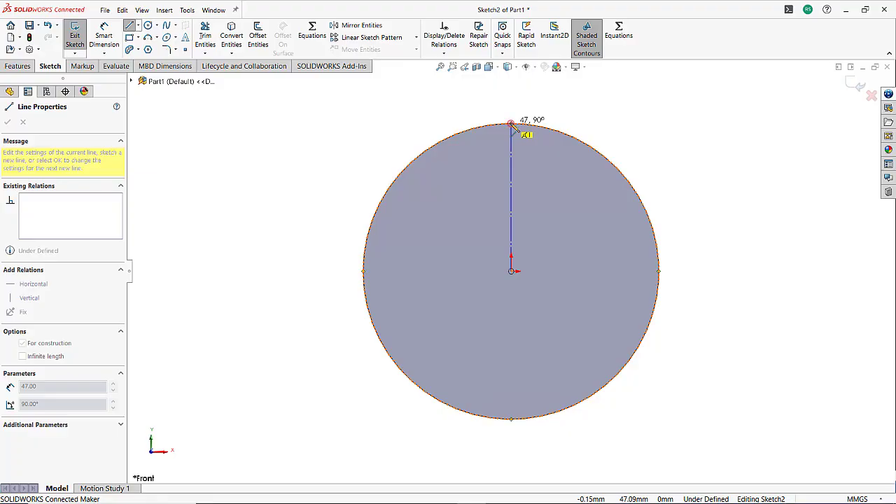
{"action": "left_click", "coordinate": [511, 123]}
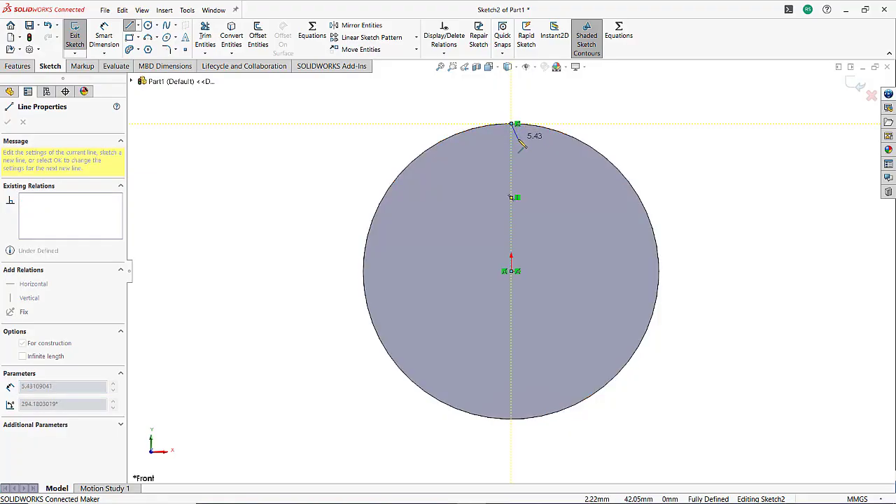
{"action": "key", "text": "Escape"}
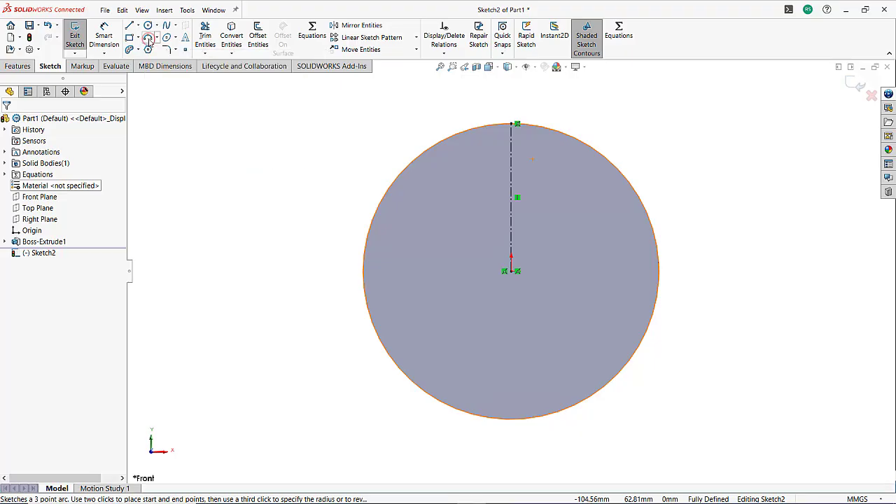
Step: Draw a 3-point arc of about 8.85 mm radius across the blank's upper edge, just left of the centerline
{"action": "left_click", "coordinate": [148, 38]}
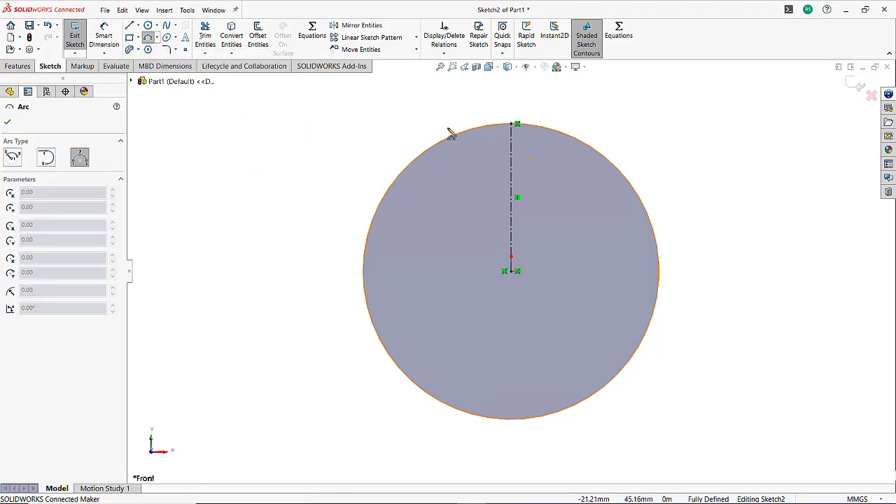
{"action": "left_click", "coordinate": [480, 125]}
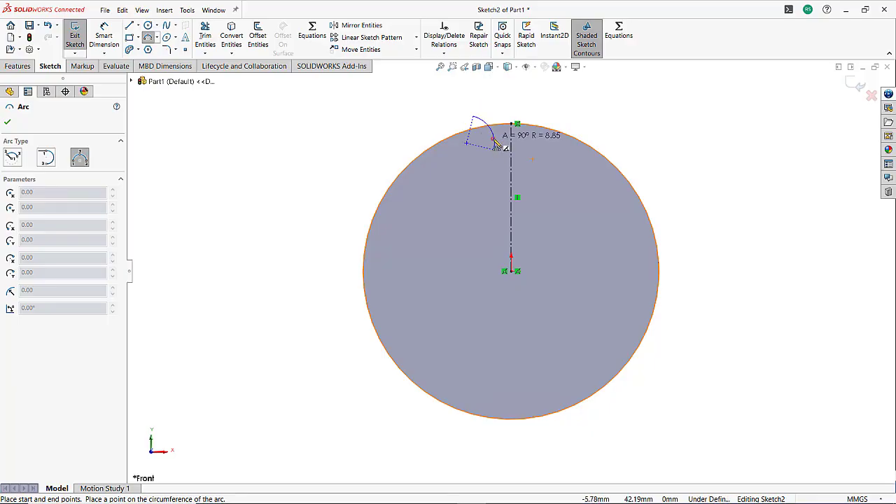
{"action": "left_click", "coordinate": [494, 143]}
{"action": "key", "text": "Escape"}
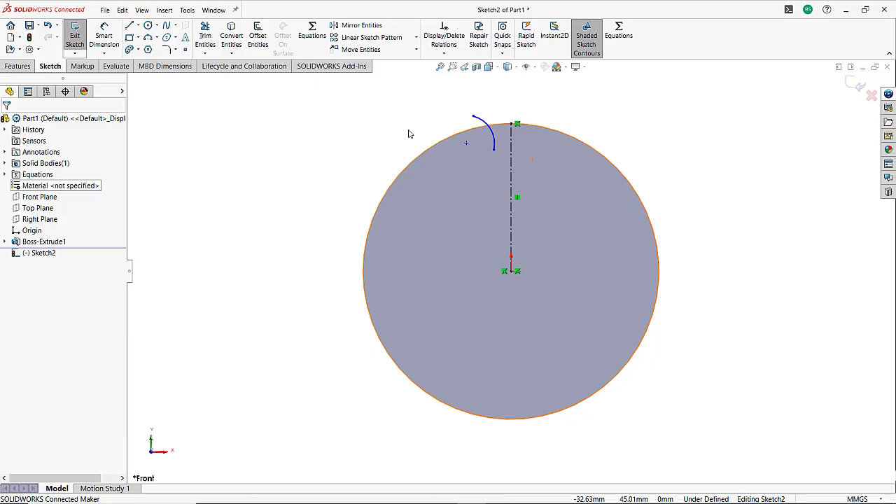
Step: Mirror the arc about the vertical centerline, keeping the original
{"action": "left_click", "coordinate": [355, 25]}
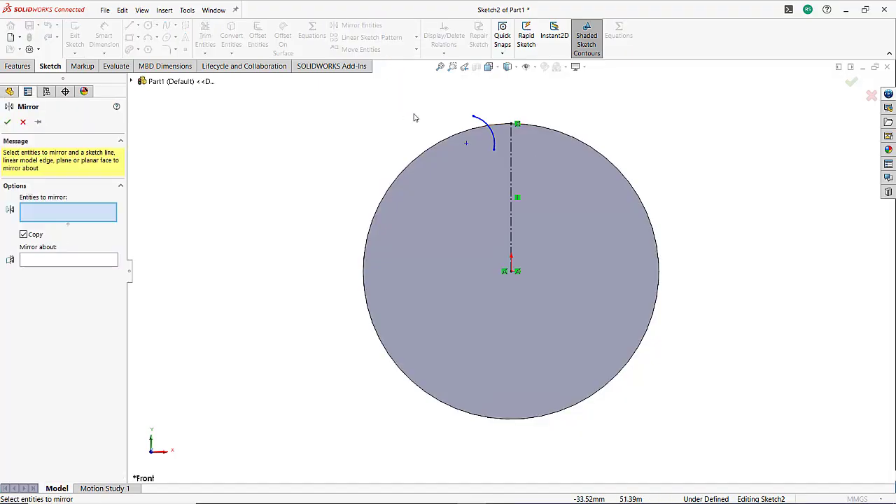
{"action": "left_click", "coordinate": [490, 125]}
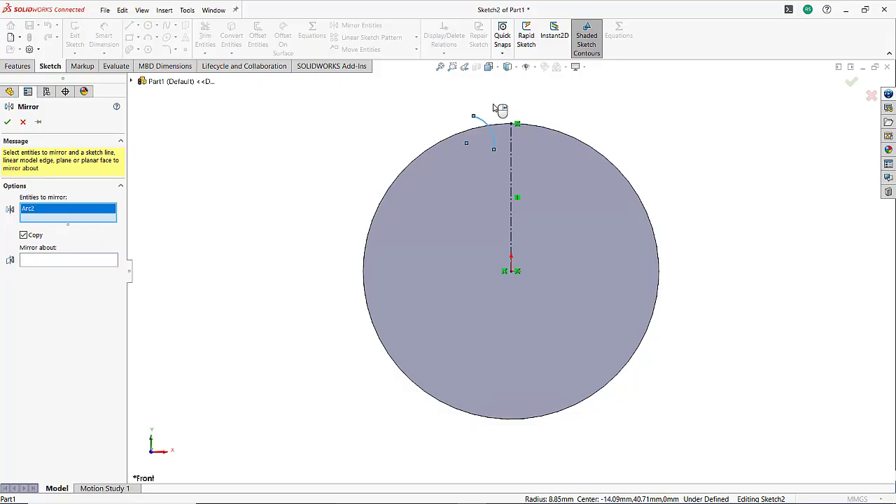
{"action": "right_click", "coordinate": [494, 107]}
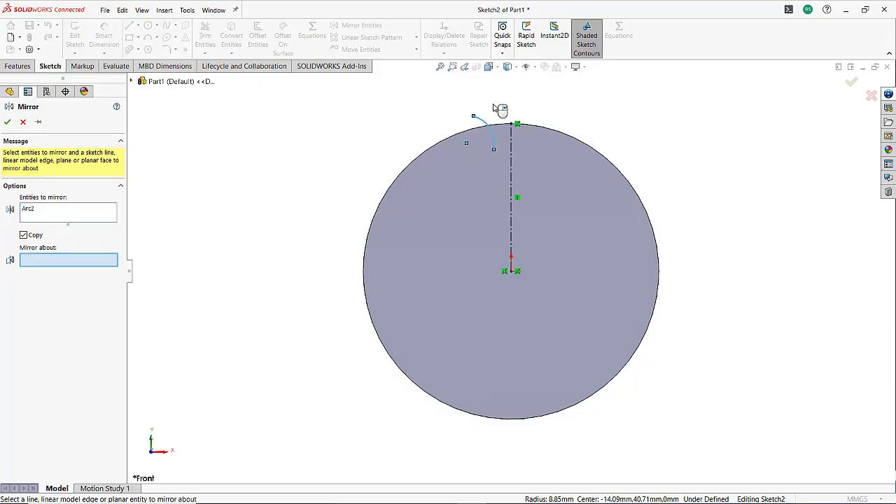
{"action": "left_click", "coordinate": [511, 143]}
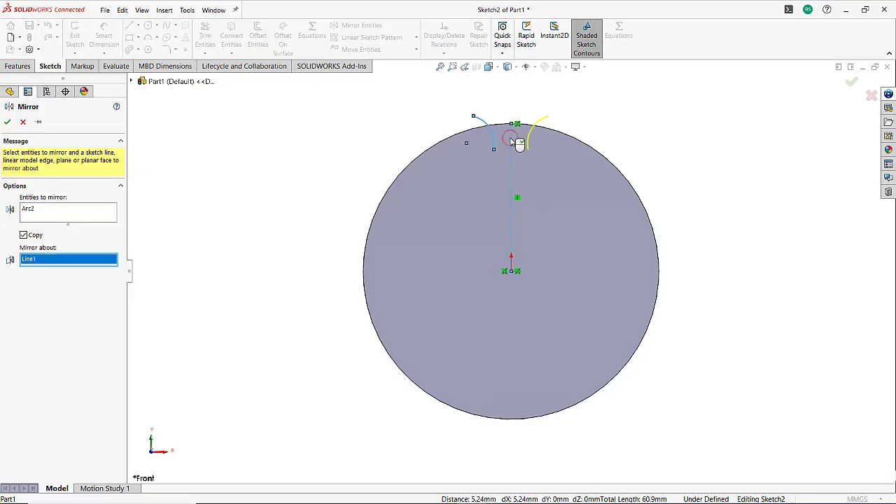
{"action": "left_click", "coordinate": [7, 122]}
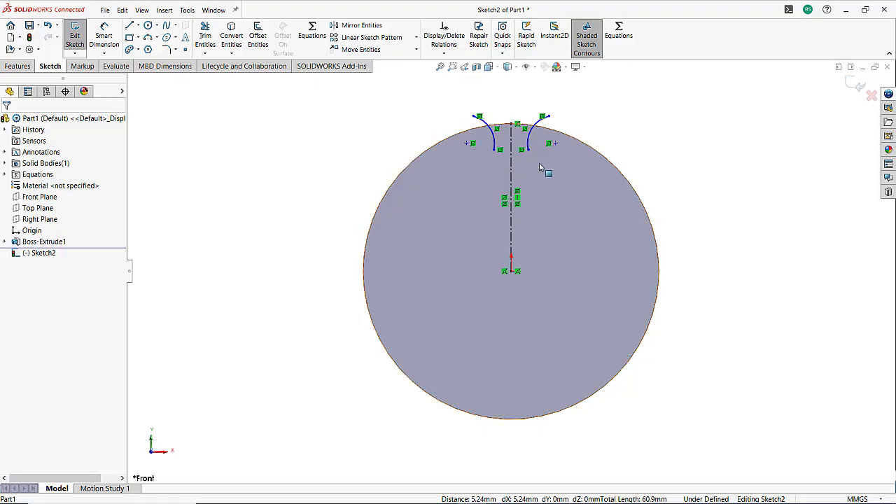
Step: Show the blank's Sketch1 and convert its innermost circle into the current sketch
{"action": "left_click", "coordinate": [5, 242]}
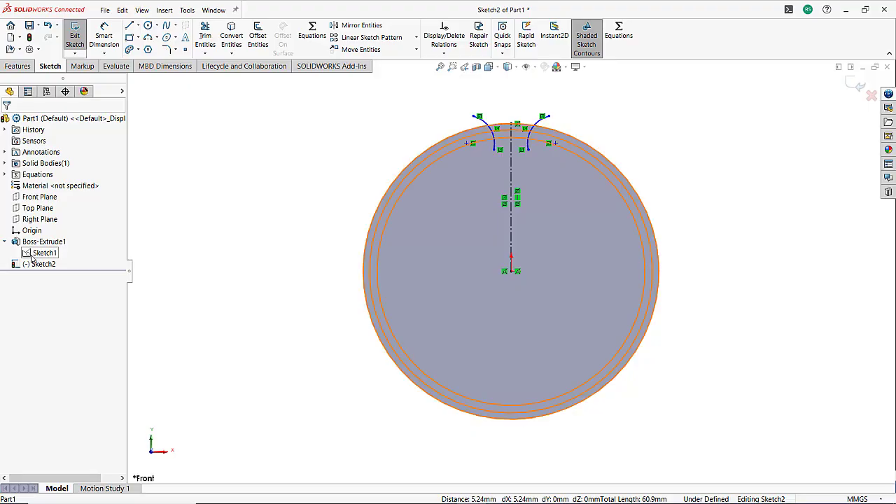
{"action": "left_click", "coordinate": [32, 257]}
{"action": "left_click", "coordinate": [41, 242]}
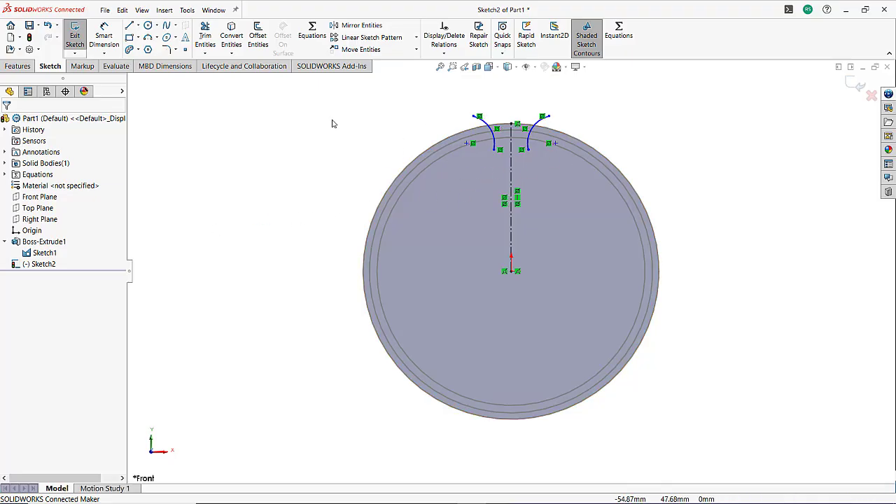
{"action": "left_click", "coordinate": [233, 40]}
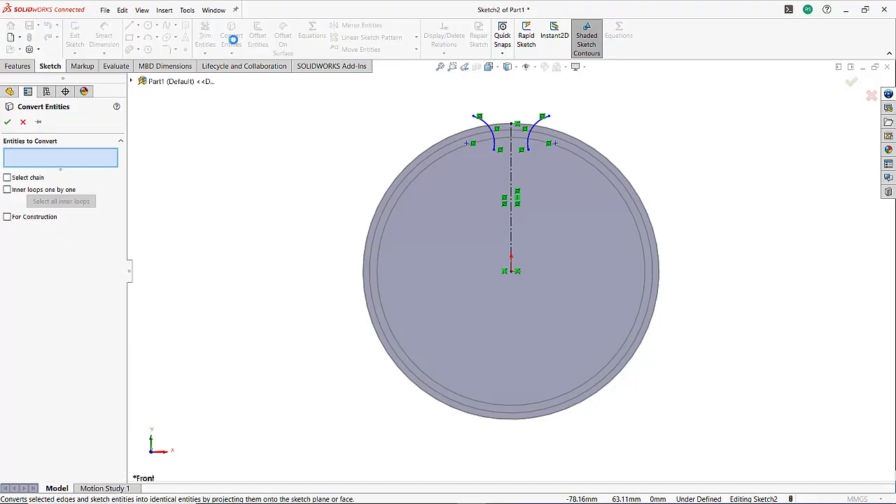
{"action": "left_click", "coordinate": [410, 185]}
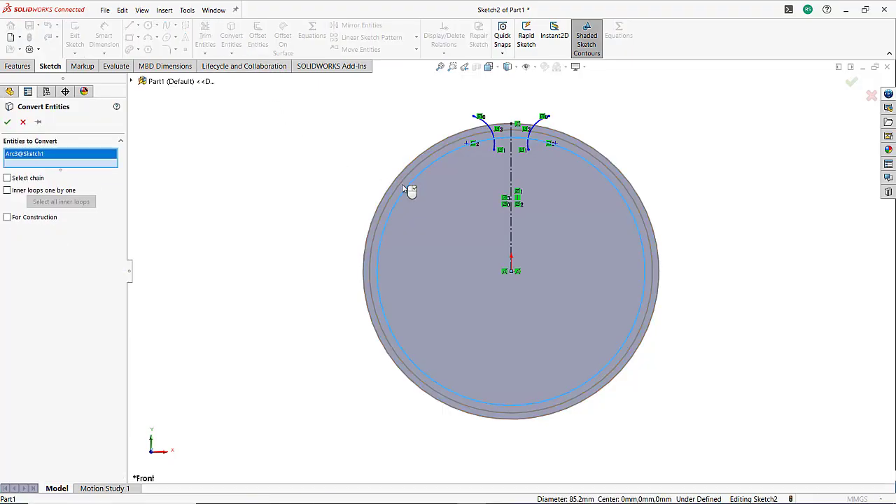
{"action": "left_click", "coordinate": [6, 122]}
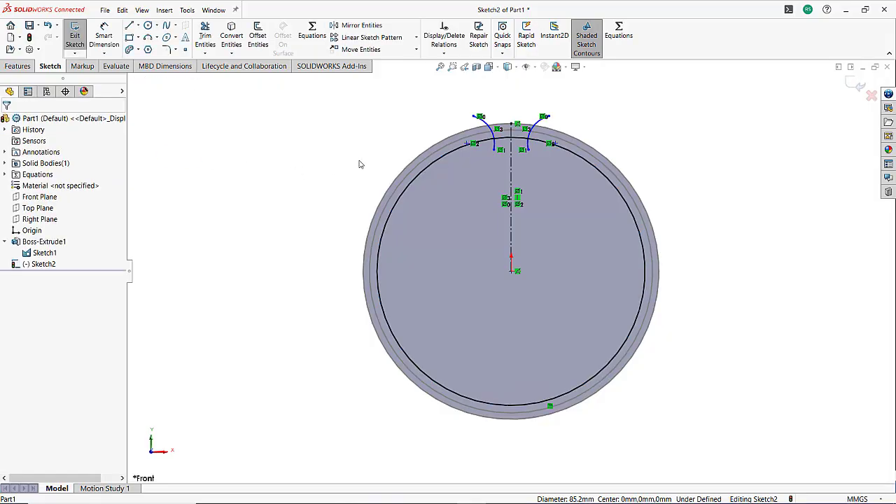
Step: Move the left arc's lower endpoint onto the converted inner circle so that it is coincident
{"action": "scroll", "coordinate": [536, 162], "scroll_direction": "down", "scroll_amount": 5}
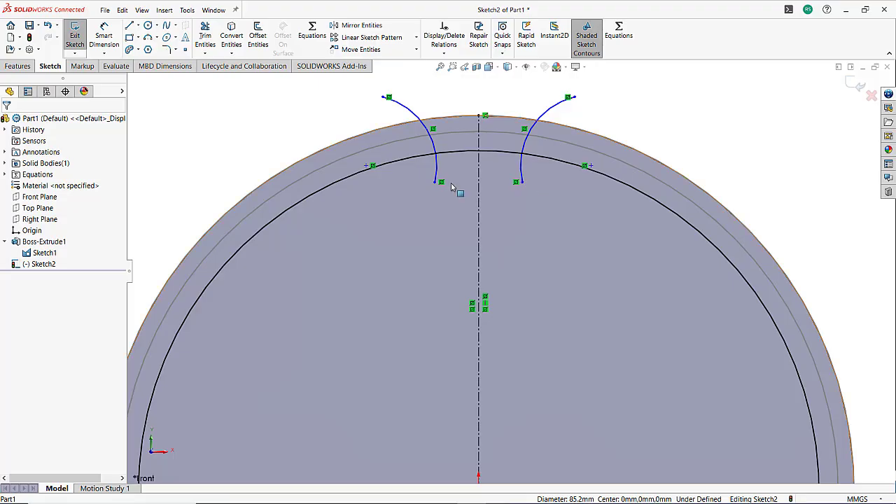
{"action": "left_click_drag", "start_coordinate": [434, 182], "coordinate": [444, 156]}
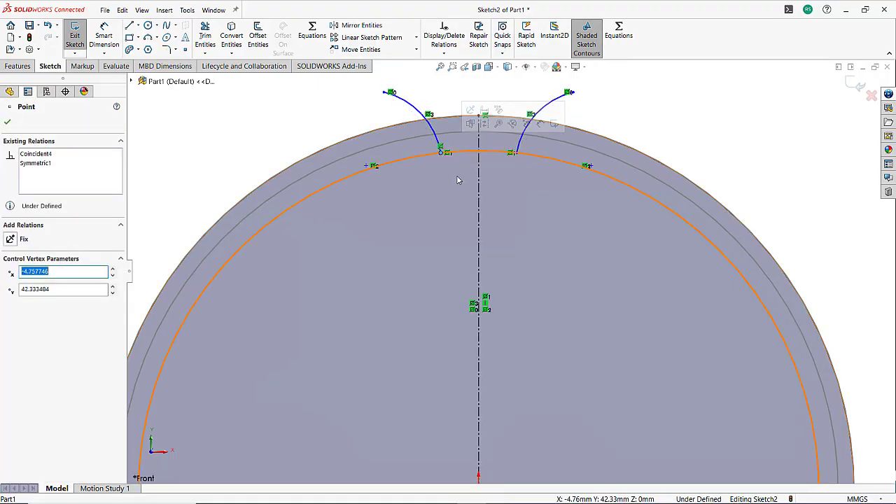
{"action": "left_click", "coordinate": [340, 132]}
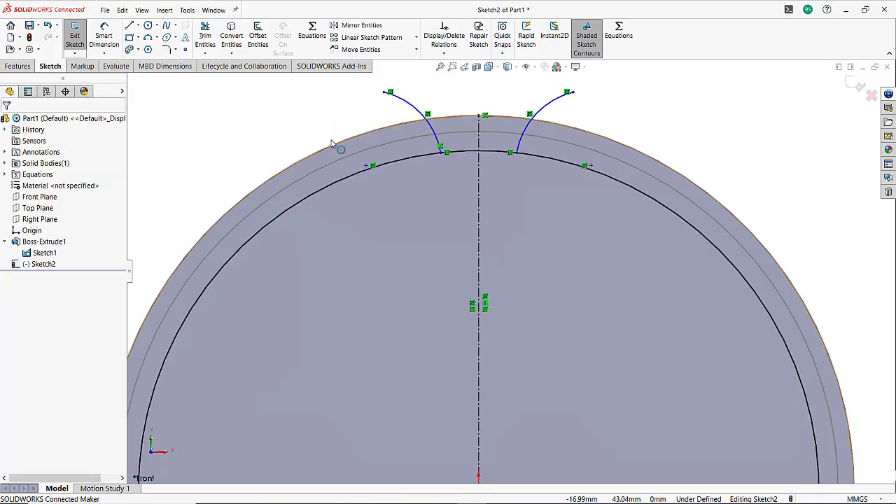
Step: Power-trim the converted circle, leaving only the short segment between the two arcs' lower ends
{"action": "left_click", "coordinate": [206, 35]}
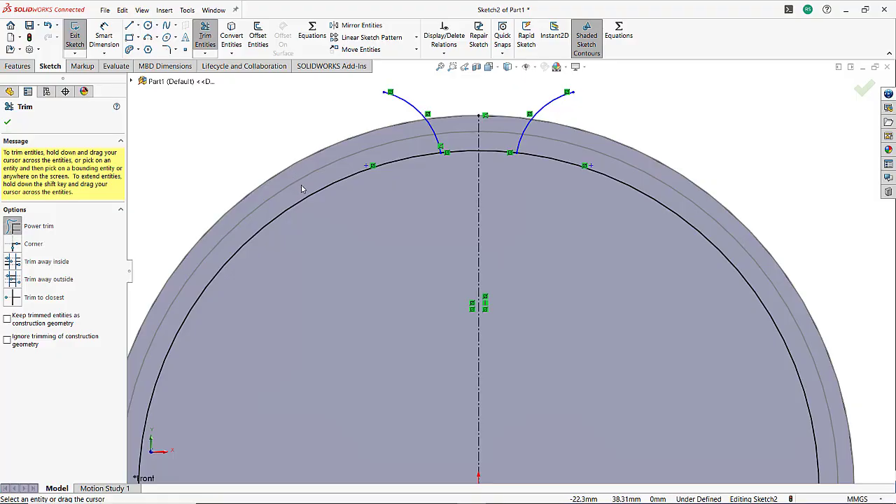
{"action": "left_click_drag", "start_coordinate": [301, 184], "coordinate": [310, 194]}
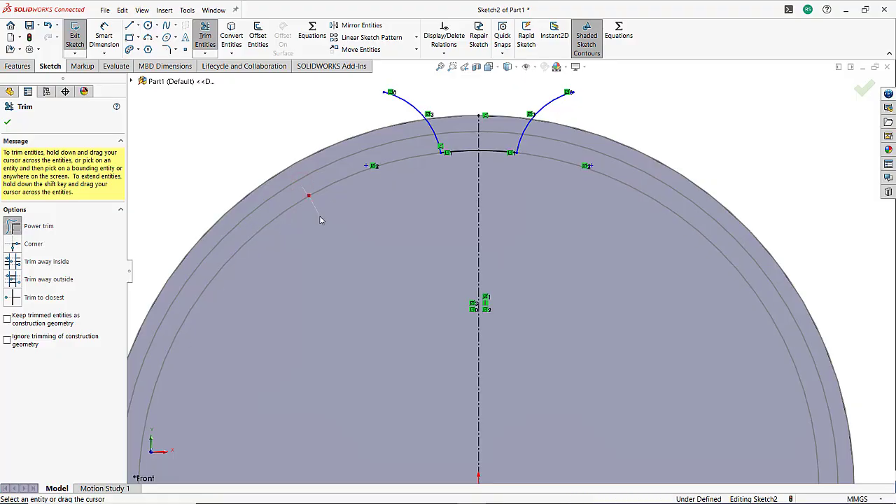
{"action": "left_click", "coordinate": [9, 123]}
{"action": "scroll", "coordinate": [388, 232], "scroll_direction": "up", "scroll_amount": 2}
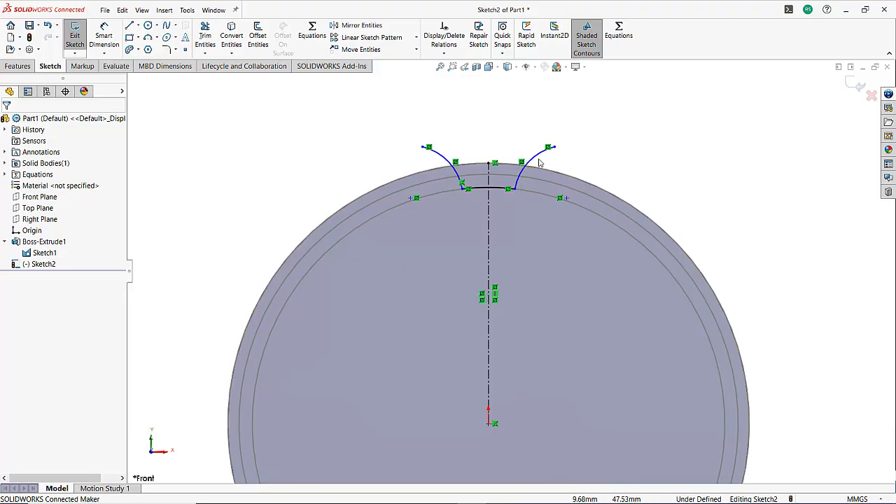
Step: Offset the blank's outer circular edge outward by 2 mm in the tooth-gap sketch
{"action": "left_click", "coordinate": [258, 35]}
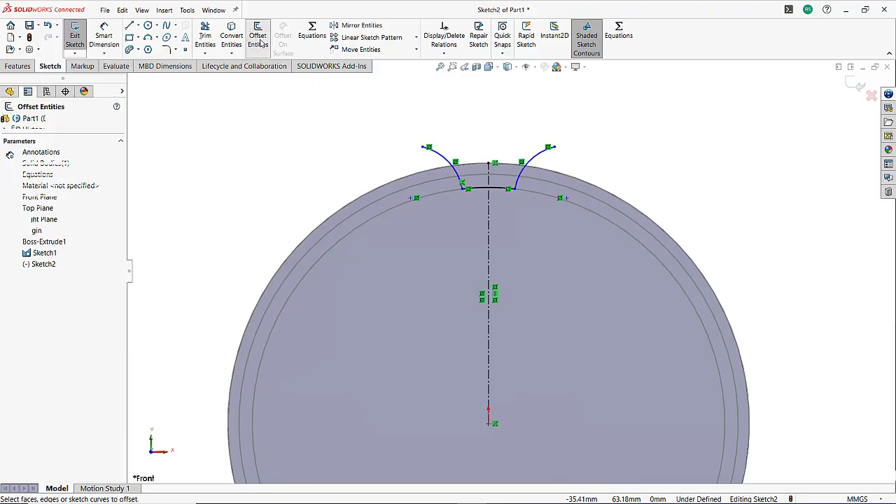
{"action": "left_click", "coordinate": [366, 193]}
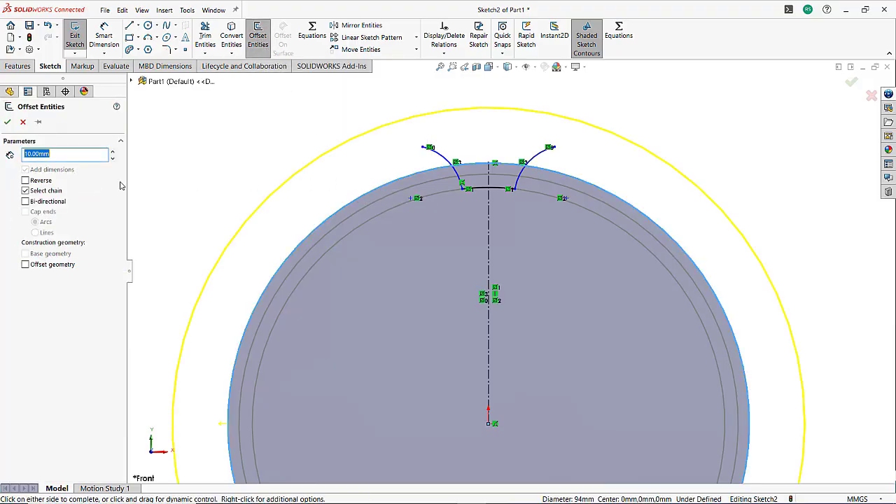
{"action": "type", "text": "2"}
{"action": "key", "text": "Return"}
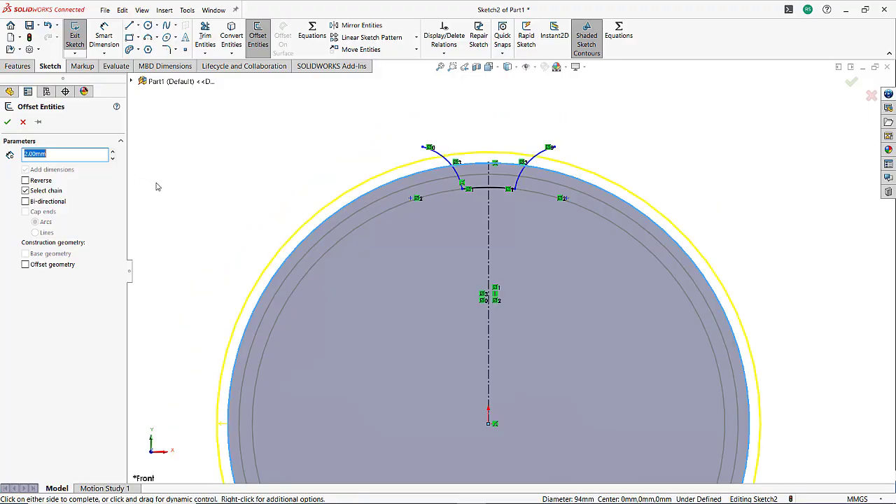
{"action": "left_click", "coordinate": [7, 122]}
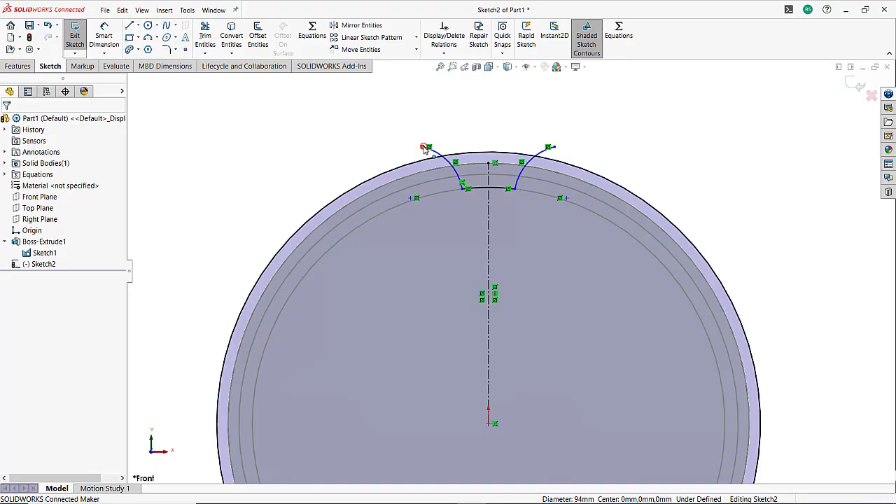
Step: Make the left arc's upper endpoint coincident with the offset circle and power-trim that circle to the segment between the two arcs
{"action": "left_click_drag", "start_coordinate": [424, 147], "coordinate": [442, 156]}
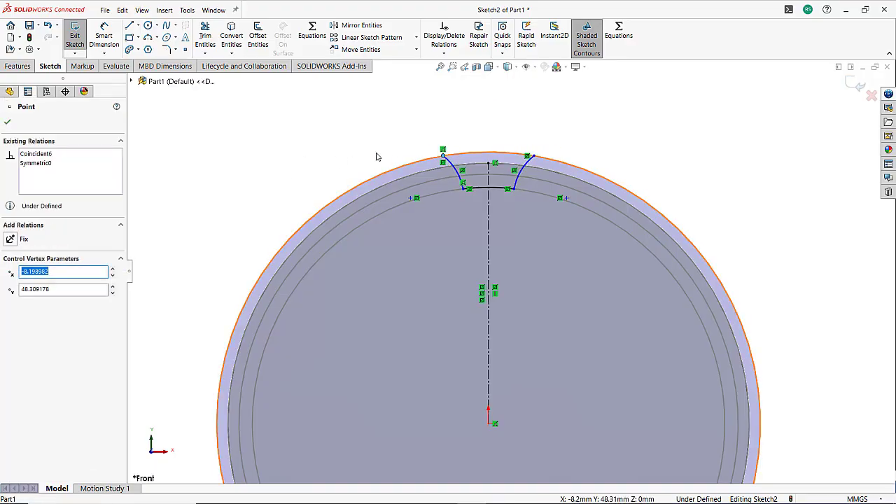
{"action": "left_click", "coordinate": [366, 149]}
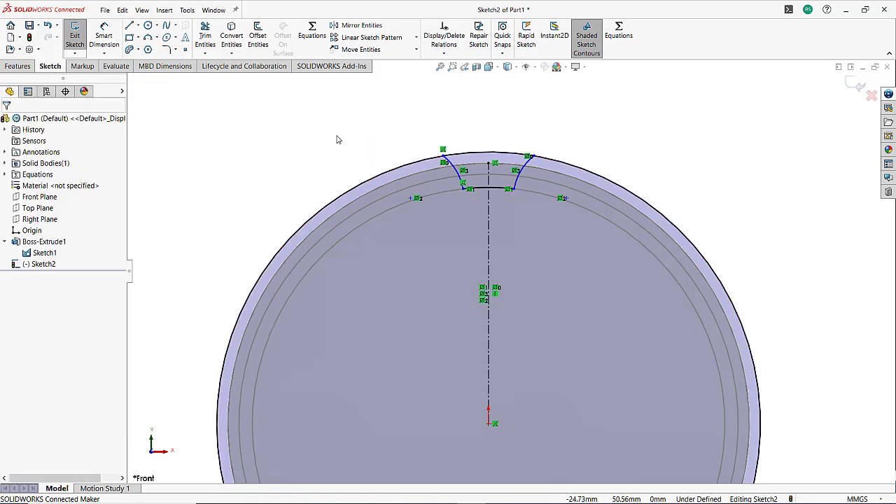
{"action": "left_click", "coordinate": [211, 46]}
{"action": "left_click_drag", "start_coordinate": [354, 163], "coordinate": [361, 181]}
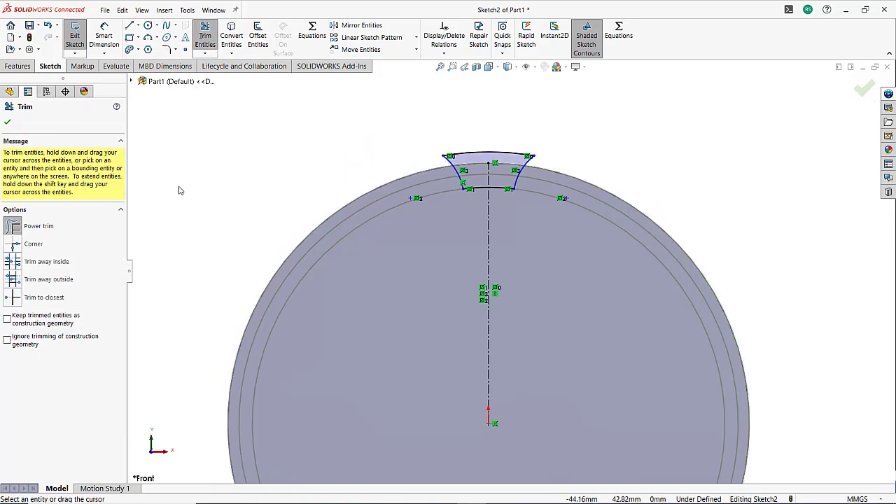
{"action": "left_click", "coordinate": [7, 122]}
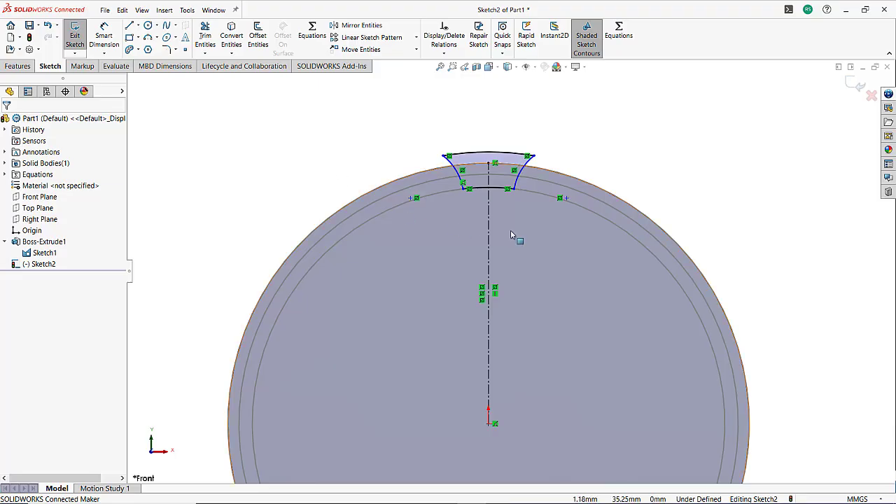
Step: Sketch a horizontal construction centerline about 12.7 mm long across both arcs, between the root arc and the pitch circle
{"action": "scroll", "coordinate": [526, 206], "scroll_direction": "down", "scroll_amount": 1}
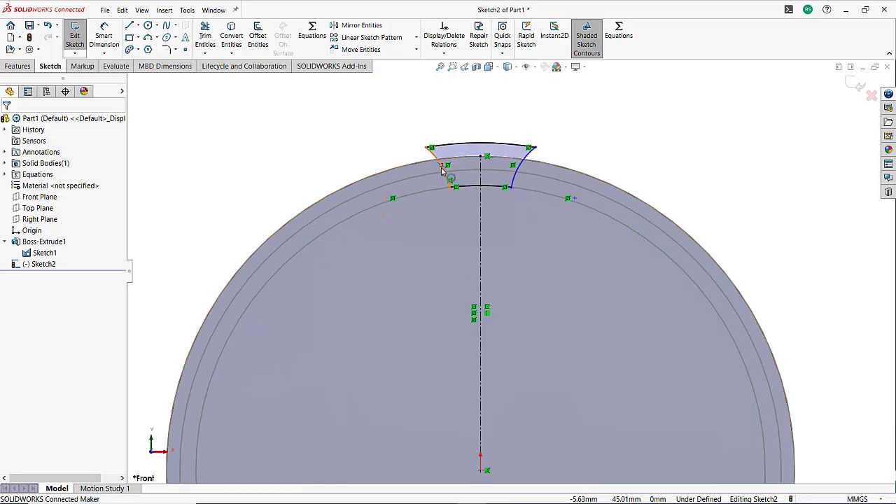
{"action": "scroll", "coordinate": [521, 214], "scroll_direction": "down", "scroll_amount": 2}
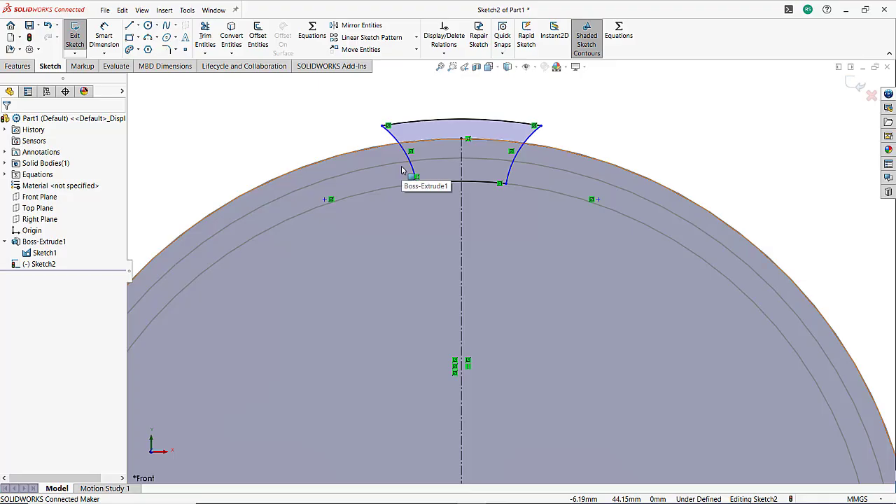
{"action": "left_click", "coordinate": [138, 27]}
{"action": "left_click", "coordinate": [155, 49]}
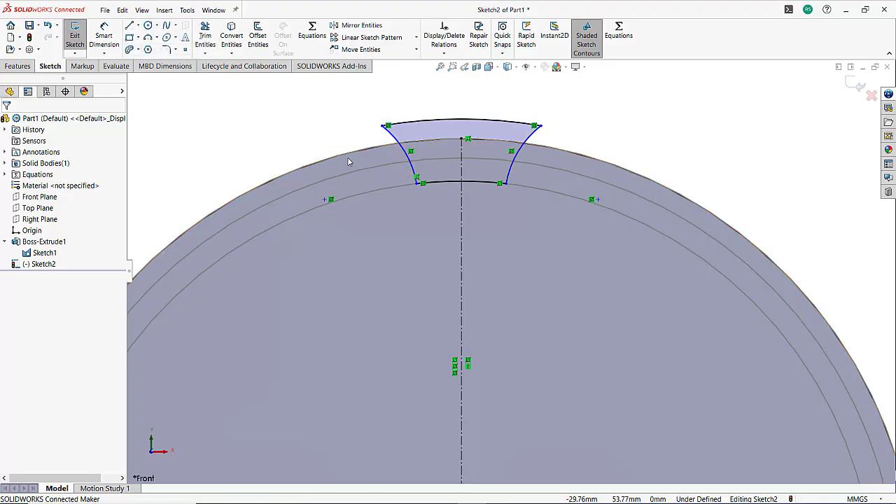
{"action": "left_click", "coordinate": [399, 170]}
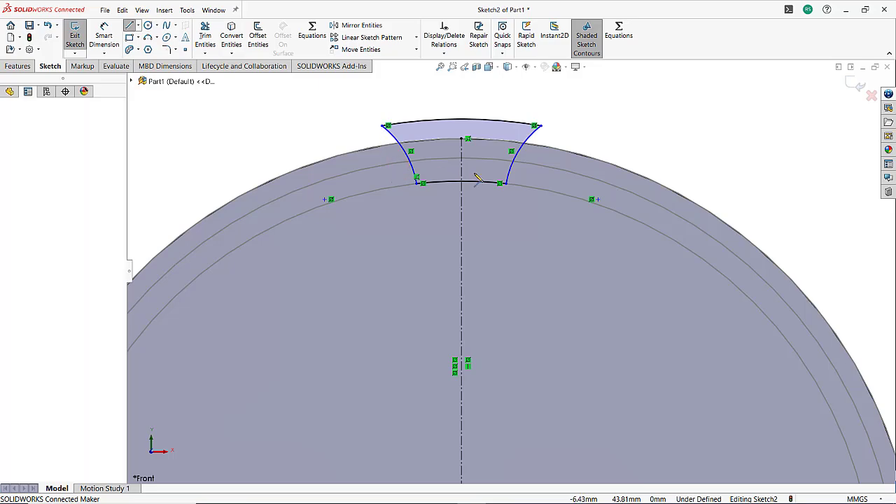
{"action": "left_click", "coordinate": [522, 170]}
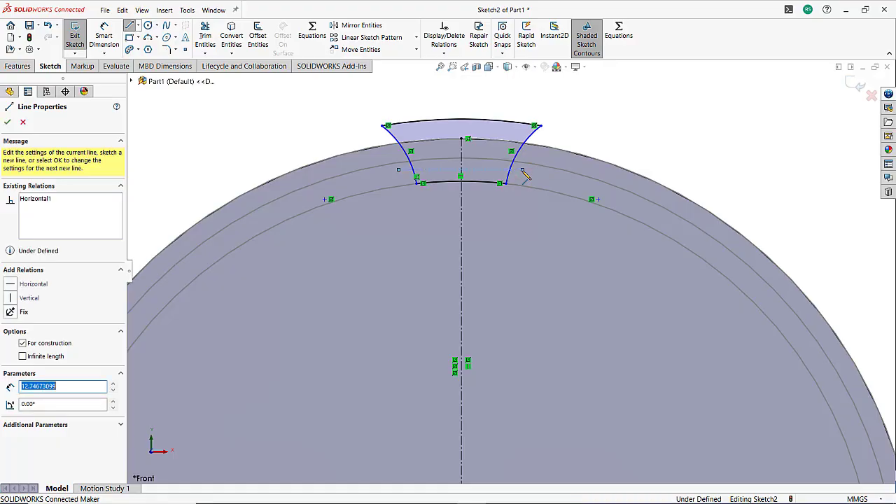
{"action": "key", "text": "Escape"}
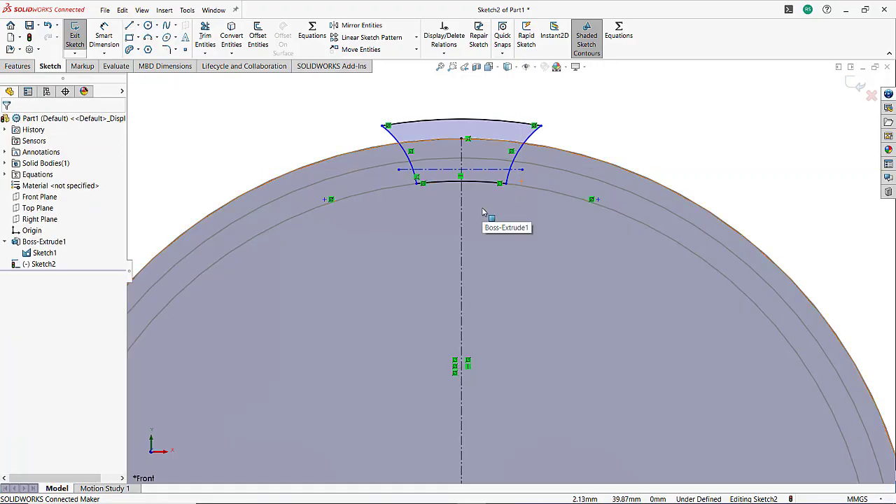
Step: Add an Intersection relation placing the horizontal centerline's left endpoint where the left arc crosses Sketch1's middle circle
{"action": "scroll", "coordinate": [433, 168], "scroll_direction": "down", "scroll_amount": 1}
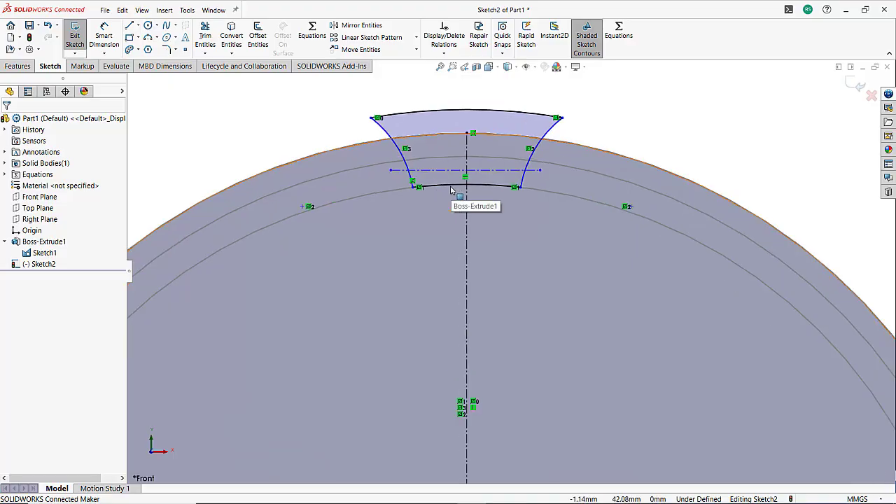
{"action": "left_click", "coordinate": [392, 171]}
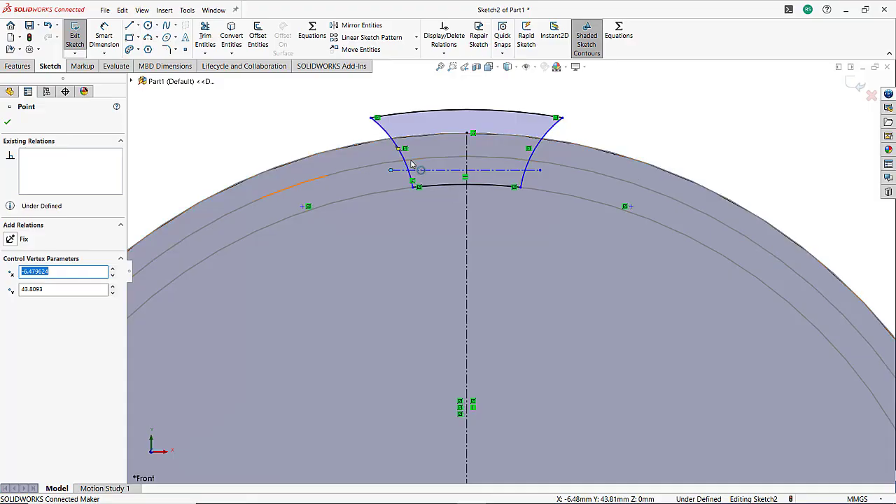
{"action": "left_click", "coordinate": [403, 161], "text": "ctrl"}
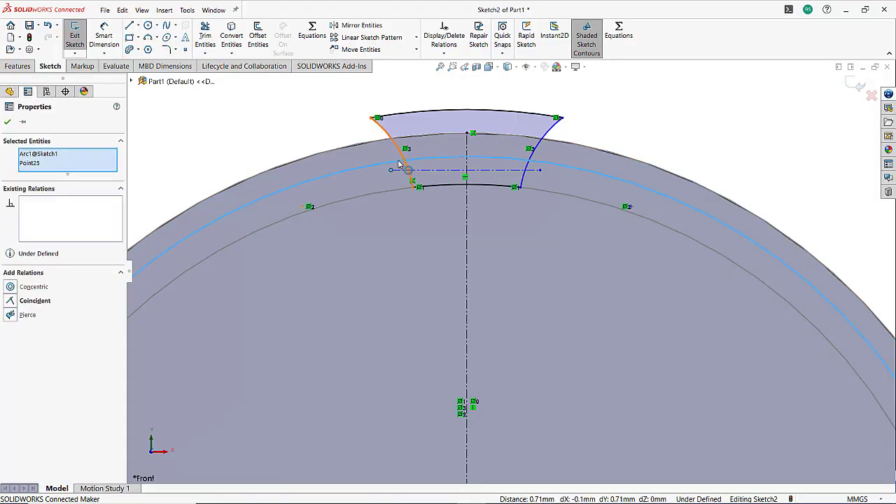
{"action": "left_click", "coordinate": [399, 164], "text": "ctrl"}
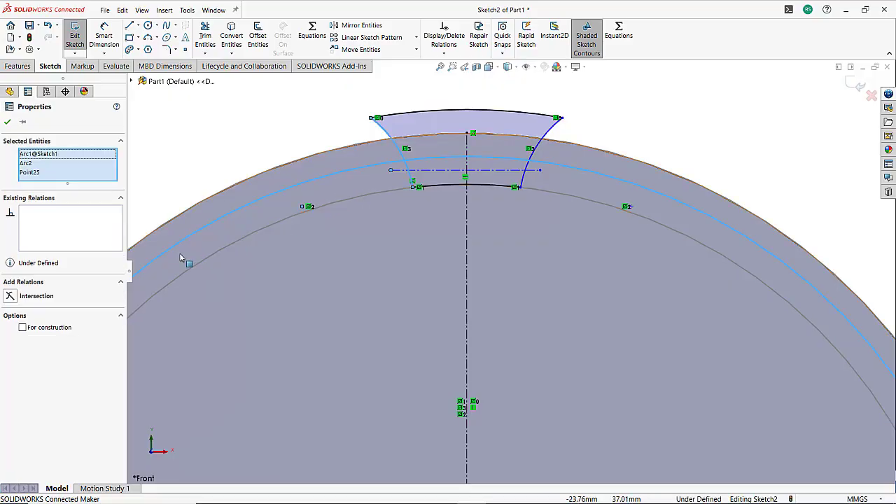
{"action": "left_click", "coordinate": [48, 296]}
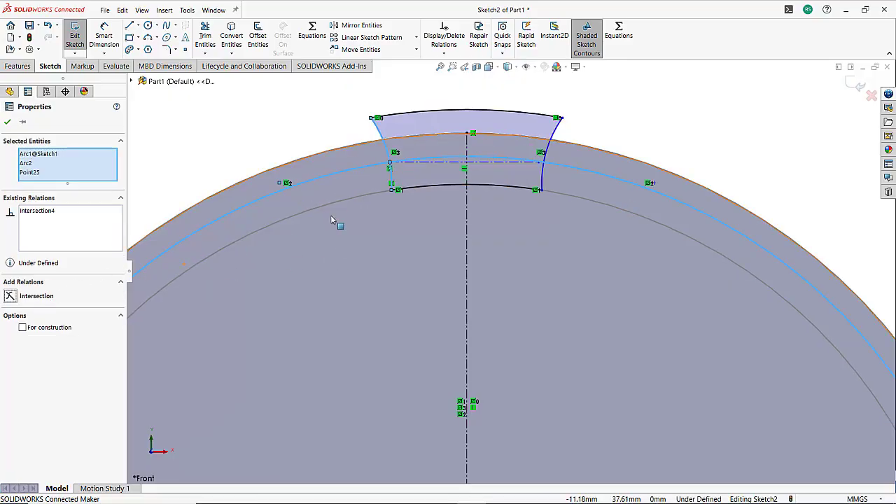
{"action": "left_click", "coordinate": [236, 148]}
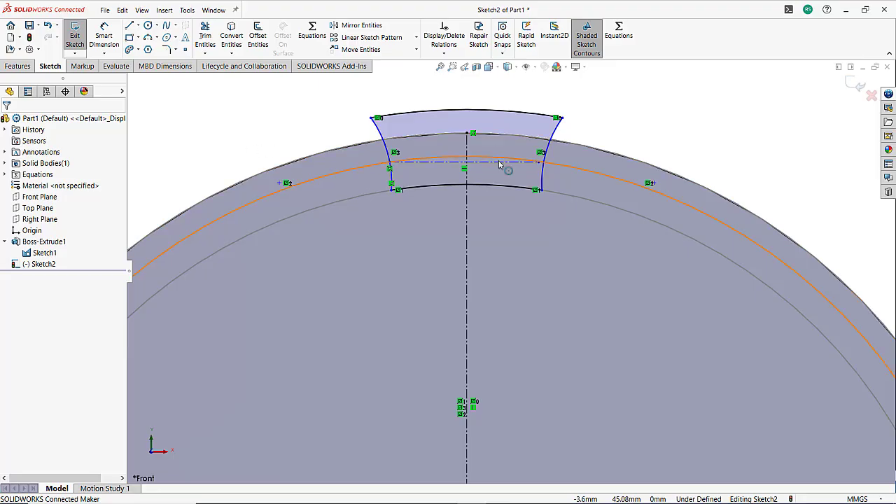
Step: Add an Intersection relation placing the horizontal centerline's right endpoint where the right arc crosses Sketch1's middle circle
{"action": "left_click", "coordinate": [538, 163]}
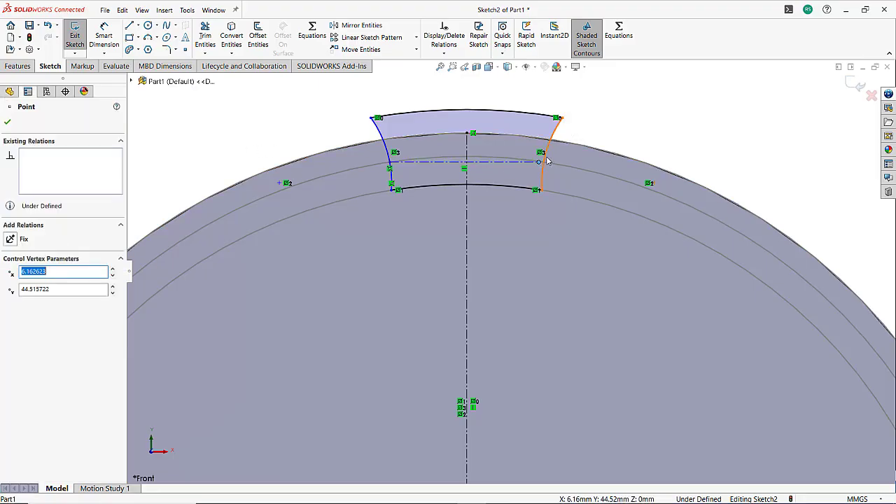
{"action": "left_click", "coordinate": [547, 161], "text": "ctrl"}
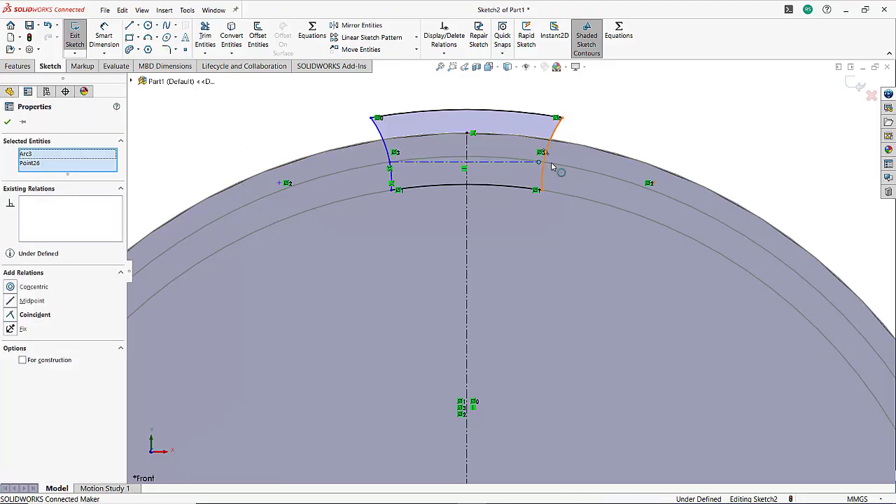
{"action": "left_click", "coordinate": [552, 166], "text": "ctrl"}
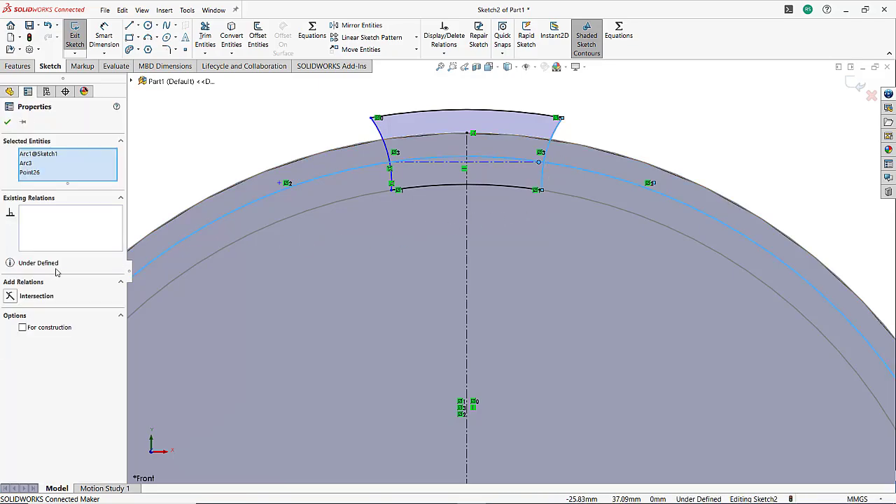
{"action": "left_click", "coordinate": [36, 297]}
{"action": "left_click", "coordinate": [7, 122]}
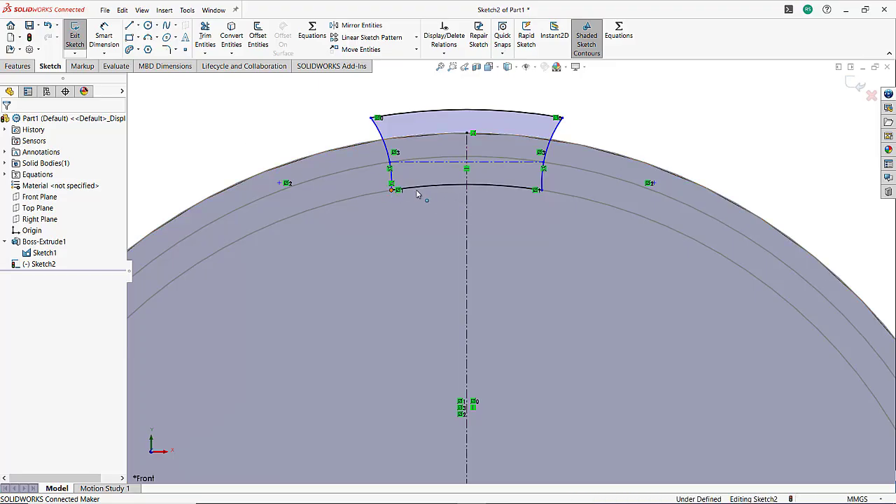
Step: Move the left arc's lower endpoint slightly inward along the root circle to narrow the base of the tooth gap
{"action": "mouse_move", "coordinate": [417, 194]}
{"action": "left_mouse_down"}
{"action": "mouse_move", "coordinate": [436, 186]}
{"action": "mouse_move", "coordinate": [396, 192]}
{"action": "left_mouse_up"}
{"action": "scroll", "coordinate": [454, 229], "scroll_direction": "up", "scroll_amount": 5}
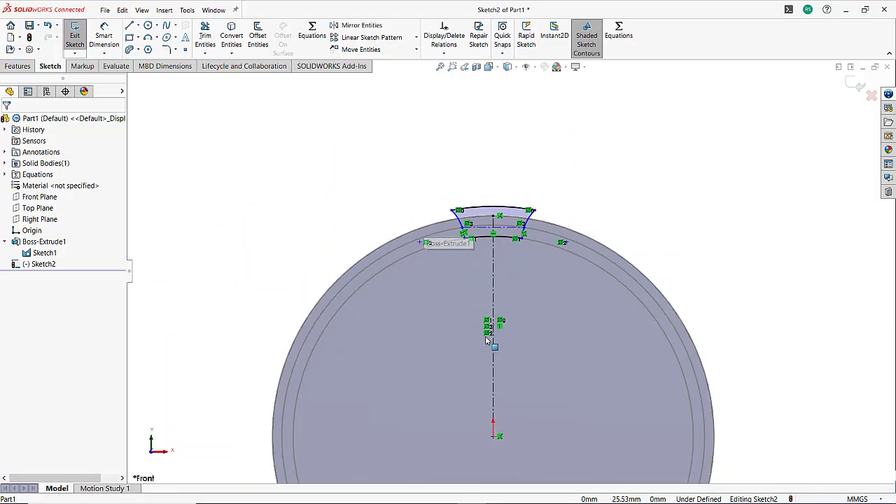
{"action": "scroll", "coordinate": [536, 420], "scroll_direction": "down", "scroll_amount": 1}
{"action": "scroll", "coordinate": [528, 420], "scroll_direction": "down", "scroll_amount": 1}
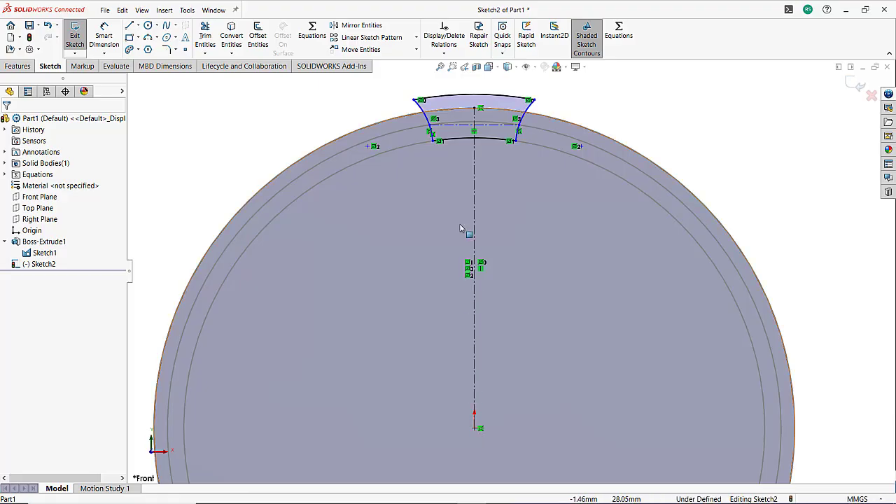
{"action": "scroll", "coordinate": [447, 189], "scroll_direction": "down", "scroll_amount": 1}
{"action": "scroll", "coordinate": [458, 218], "scroll_direction": "up", "scroll_amount": 2}
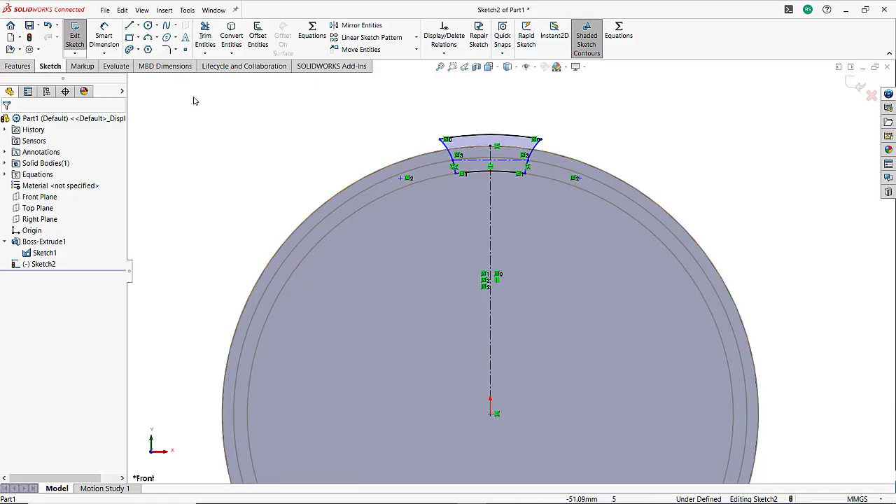
Step: Sketch a construction centerline about 42.6 mm long from the origin to the left arc's lower endpoint
{"action": "left_click", "coordinate": [138, 26]}
{"action": "left_click", "coordinate": [147, 50]}
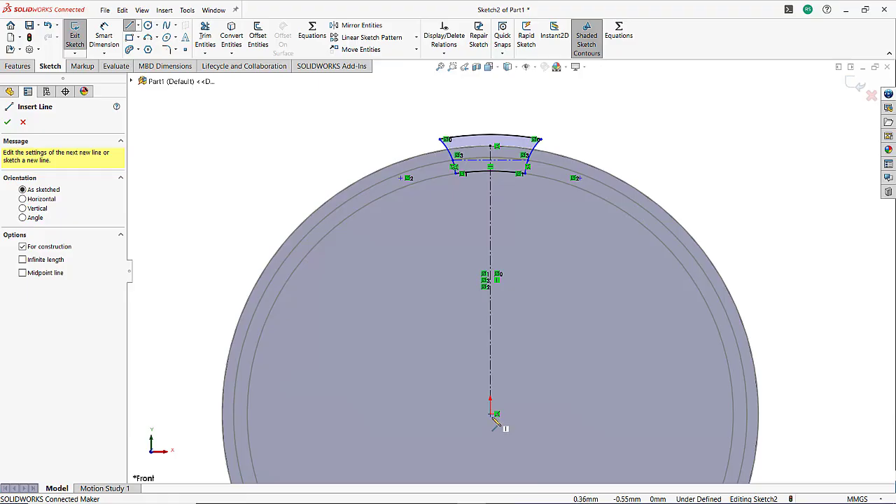
{"action": "key", "text": "Escape"}
{"action": "left_click_drag", "start_coordinate": [467, 246], "coordinate": [455, 173]}
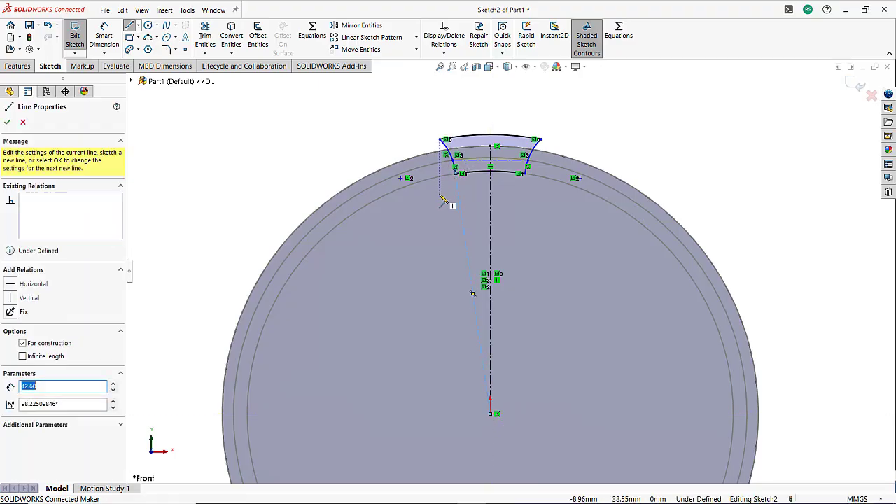
{"action": "key", "text": "Escape"}
{"action": "key", "text": "Escape"}
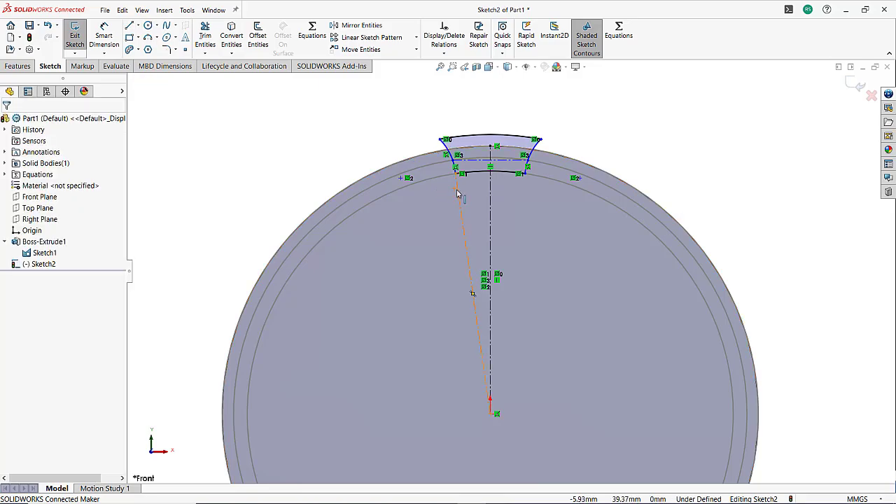
Step: Add a Tangent relation between the left arc and the slanted centerline from the origin
{"action": "left_click", "coordinate": [457, 193]}
{"action": "left_click", "coordinate": [451, 157], "text": "ctrl"}
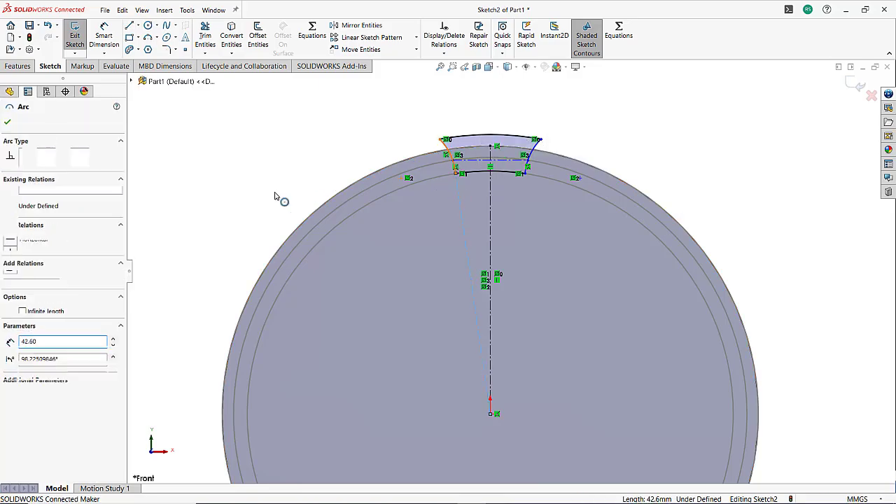
{"action": "left_click", "coordinate": [41, 287]}
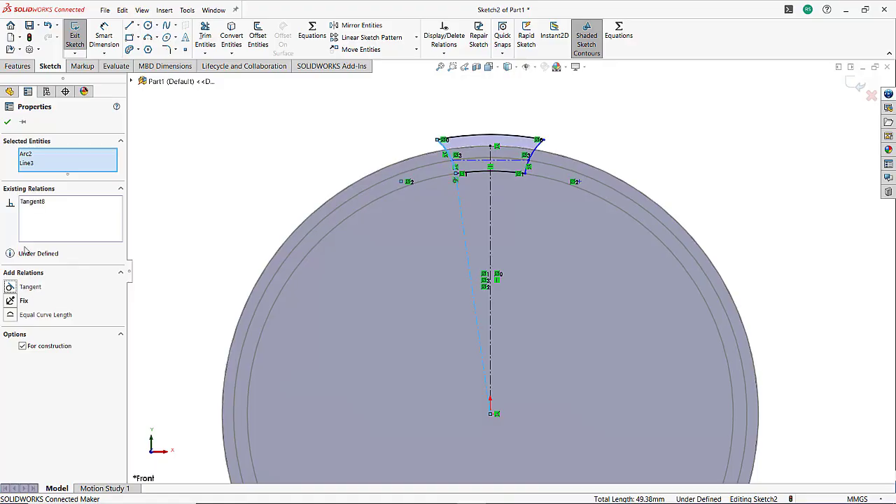
{"action": "left_click", "coordinate": [7, 121]}
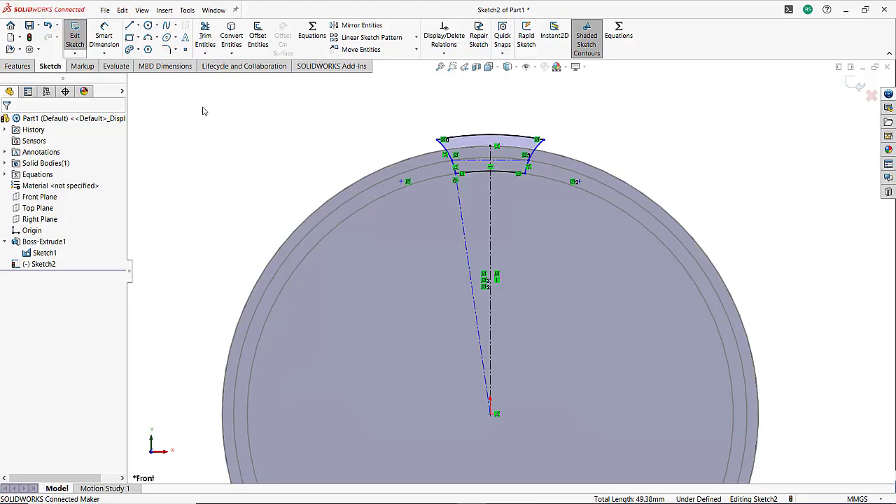
Step: Sketch a construction centerline about 16.4 mm long from the vertical centerline up to the profile's top arc, slanting toward the left arc
{"action": "left_click", "coordinate": [138, 28]}
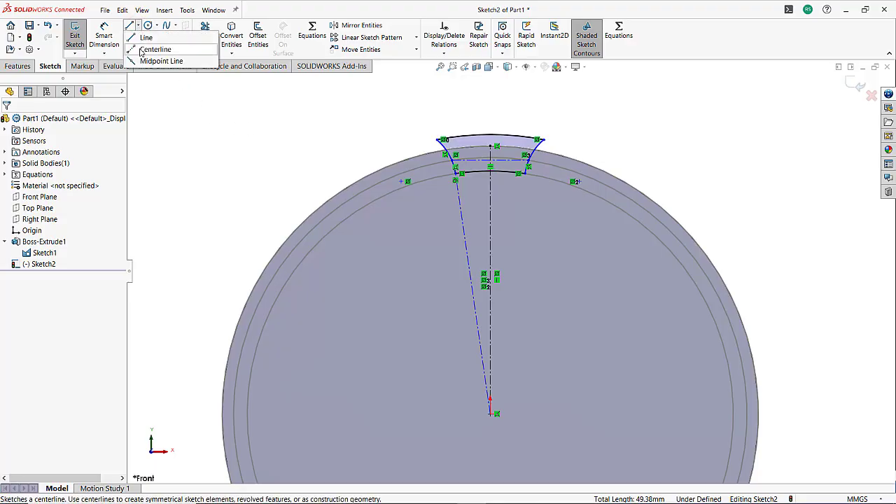
{"action": "left_click", "coordinate": [149, 50]}
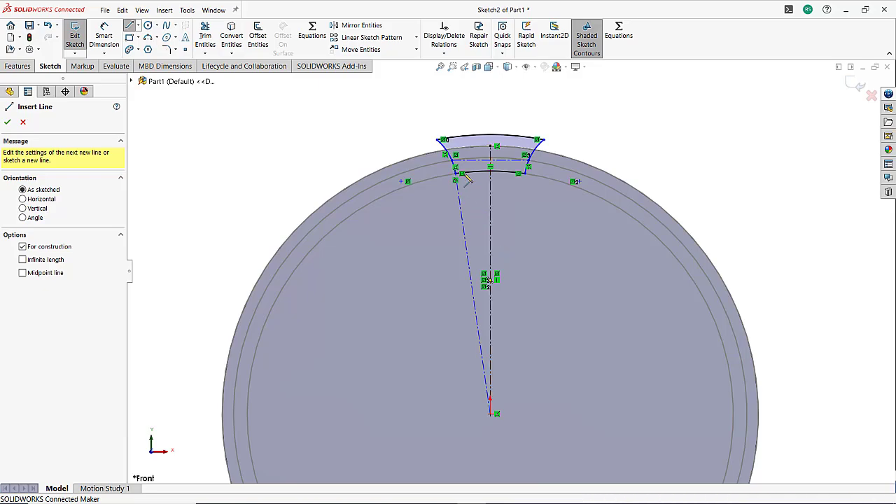
{"action": "left_click", "coordinate": [491, 223]}
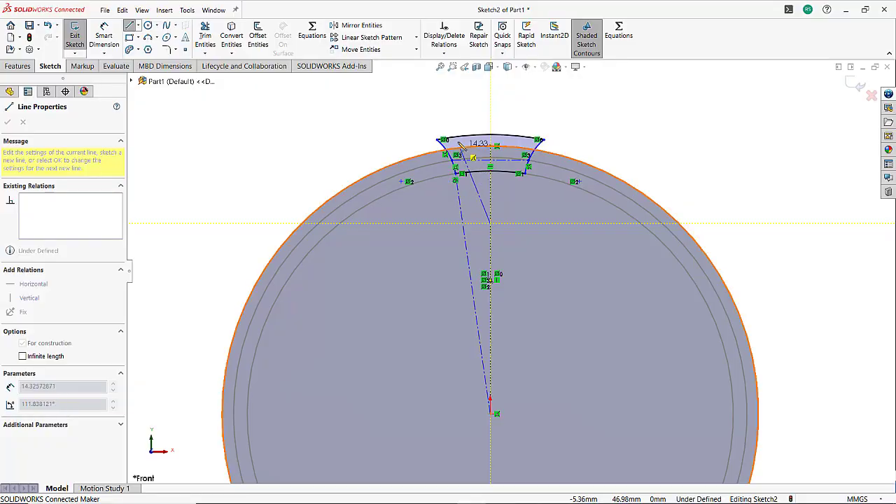
{"action": "left_click", "coordinate": [458, 140]}
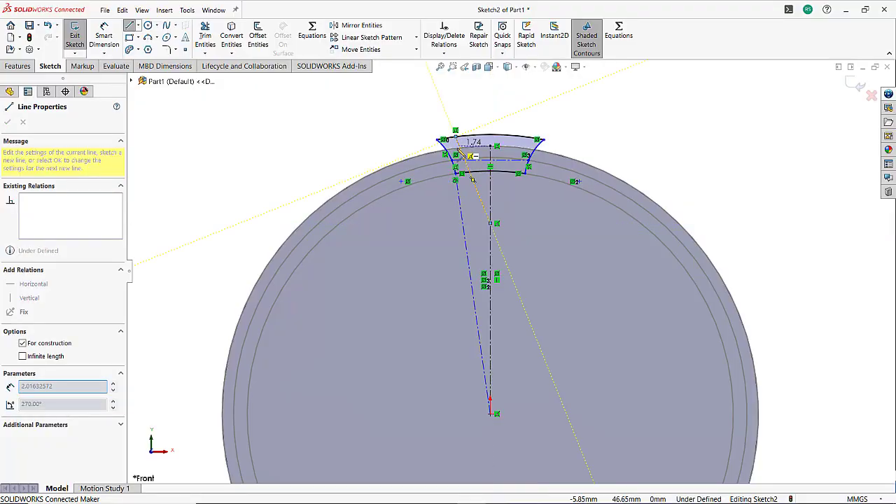
{"action": "key", "text": "Escape"}
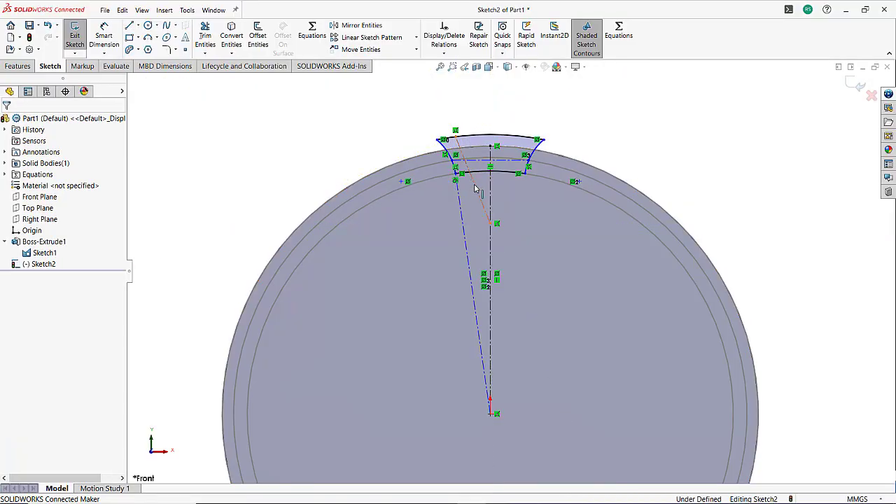
Step: Add a Tangent relation between the left arc and the short slanted centerline
{"action": "left_click", "coordinate": [455, 162]}
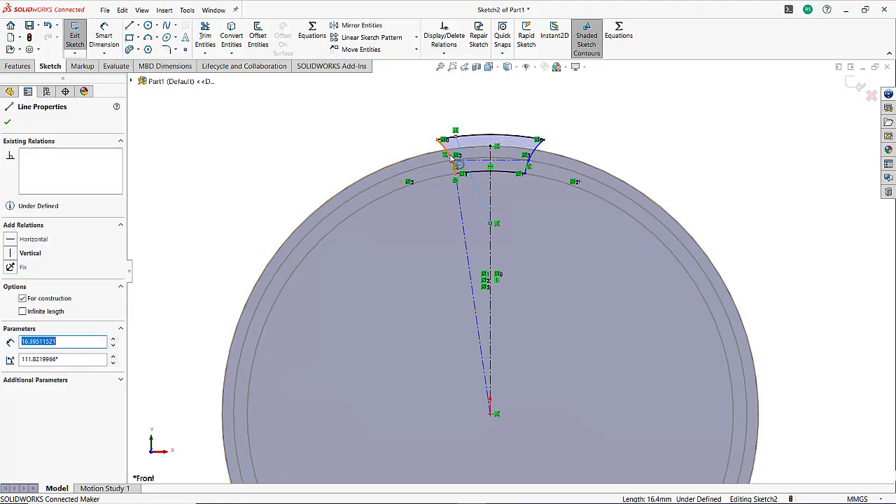
{"action": "left_click", "coordinate": [306, 203], "text": "ctrl"}
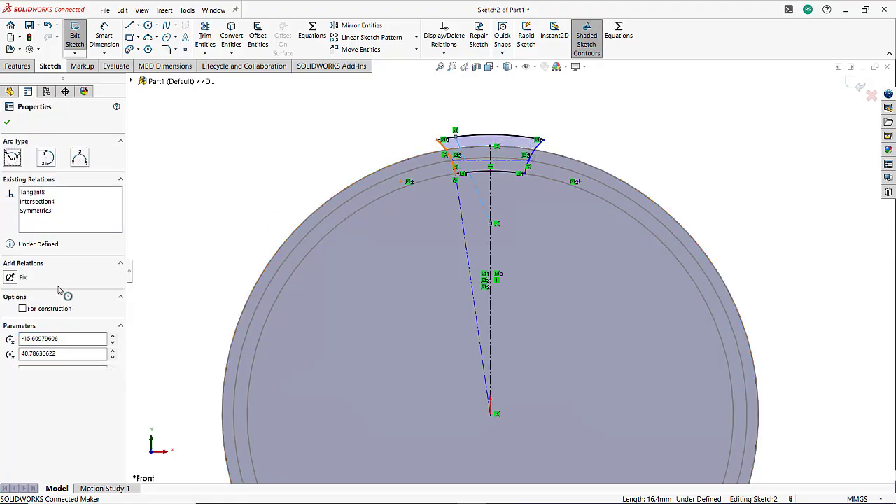
{"action": "left_click", "coordinate": [31, 288]}
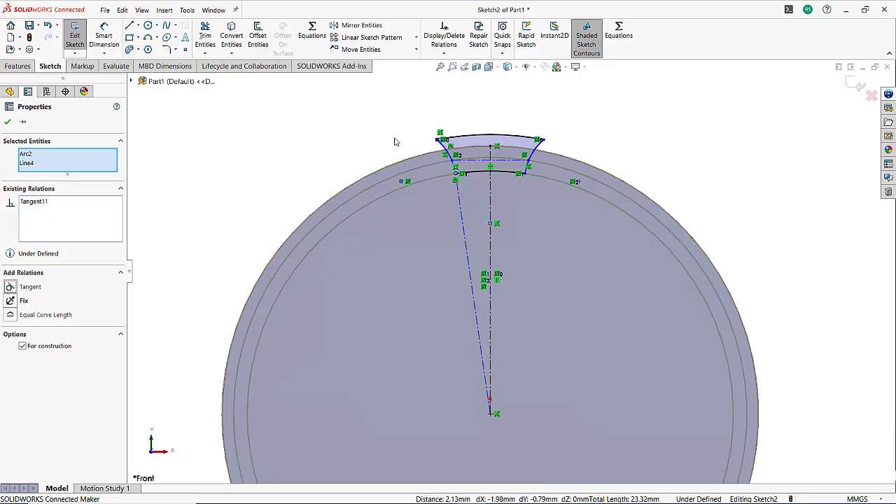
Step: Make the horizontal centerline's left endpoint on the middle circle coincident with the short slanted centerline
{"action": "scroll", "coordinate": [444, 143], "scroll_direction": "down", "scroll_amount": 3}
{"action": "scroll", "coordinate": [453, 165], "scroll_direction": "down", "scroll_amount": 2}
{"action": "left_click", "coordinate": [426, 159]}
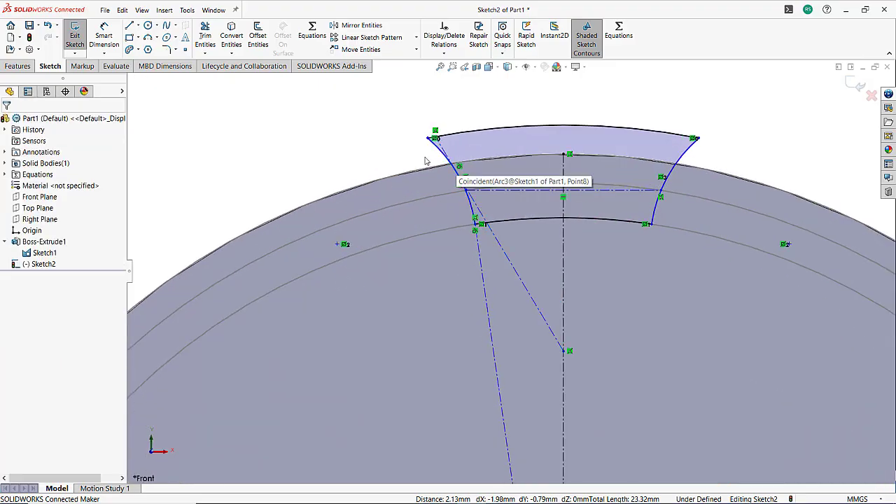
{"action": "left_click", "coordinate": [473, 203]}
{"action": "left_click", "coordinate": [466, 190], "text": "ctrl"}
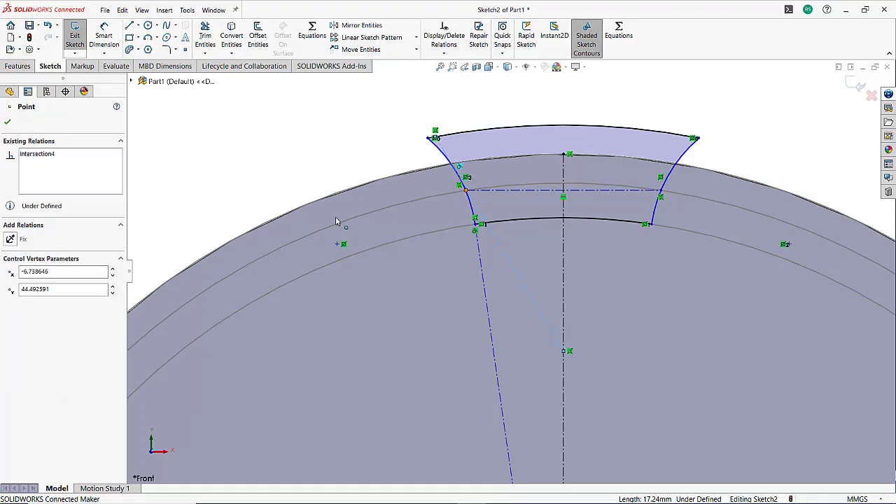
{"action": "left_click", "coordinate": [39, 300]}
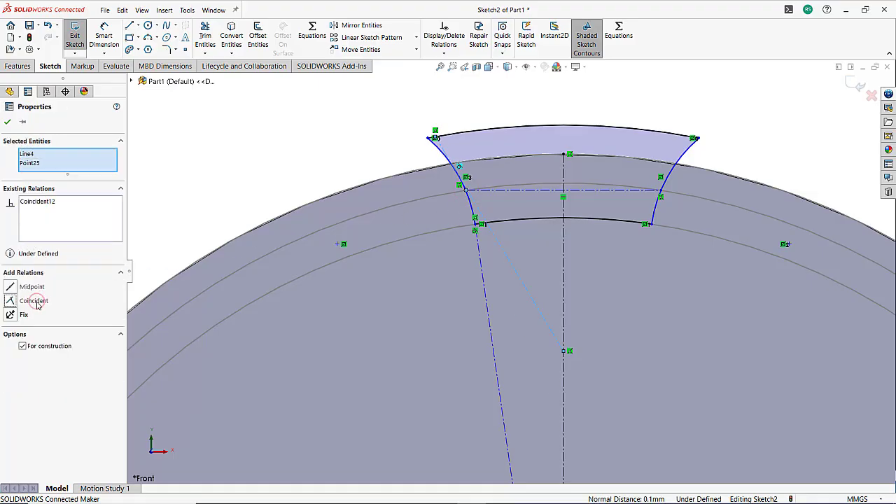
{"action": "left_click", "coordinate": [9, 122]}
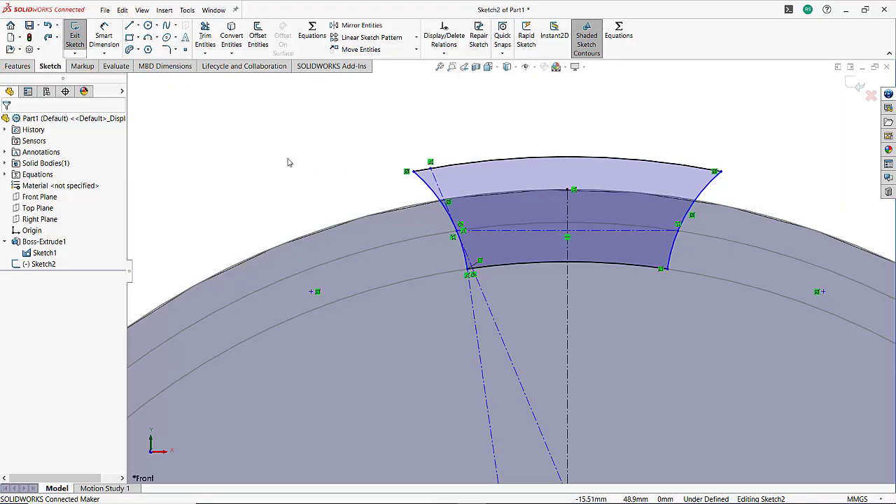
Step: Dimension the angle between the short slanted centerline and the vertical centerline as 20°
{"action": "left_click", "coordinate": [104, 36]}
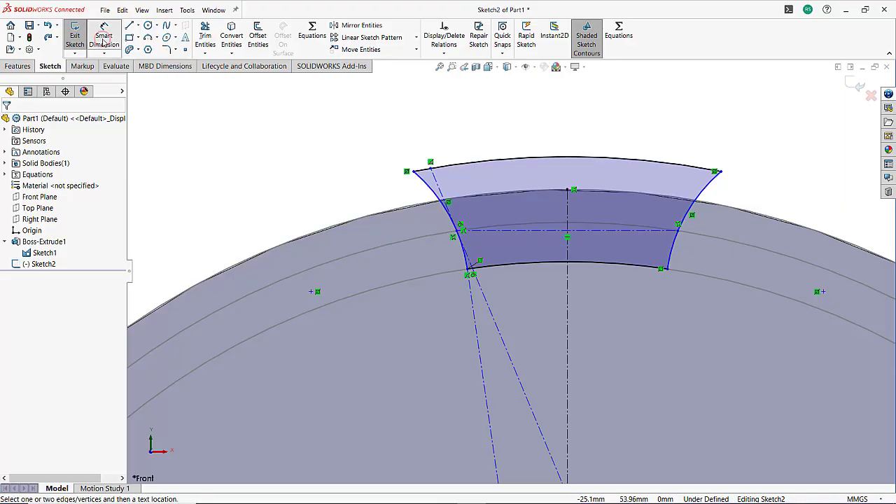
{"action": "left_click", "coordinate": [436, 183]}
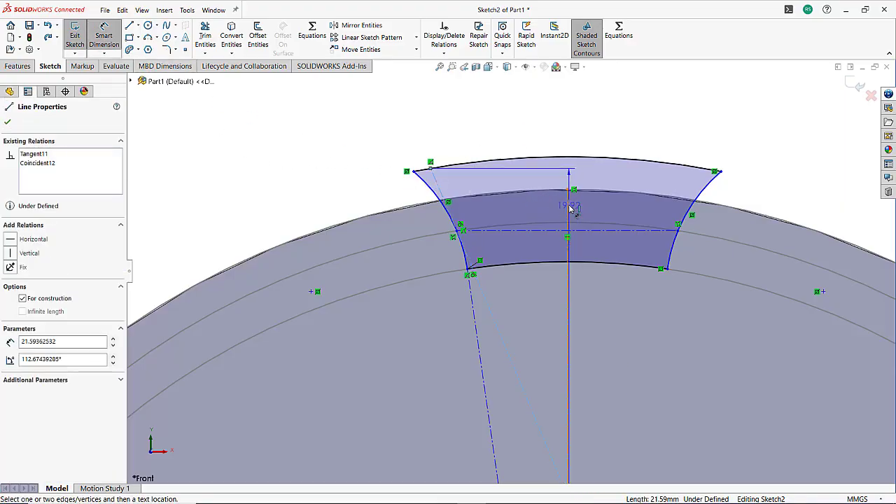
{"action": "left_click", "coordinate": [567, 206]}
{"action": "left_click", "coordinate": [491, 116]}
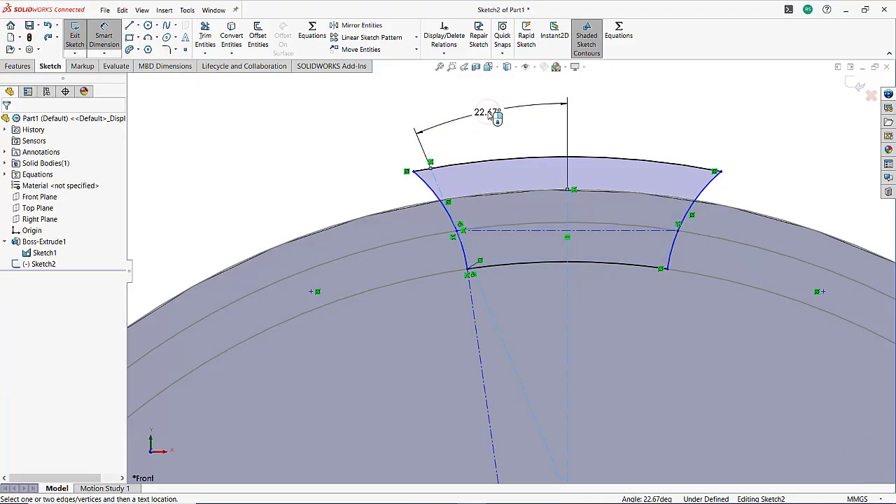
{"action": "type", "text": "20"}
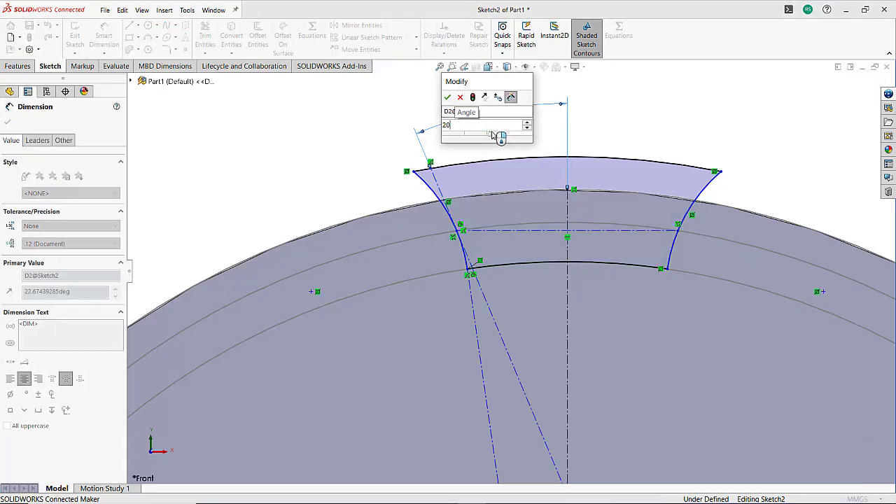
{"action": "key", "text": "Return"}
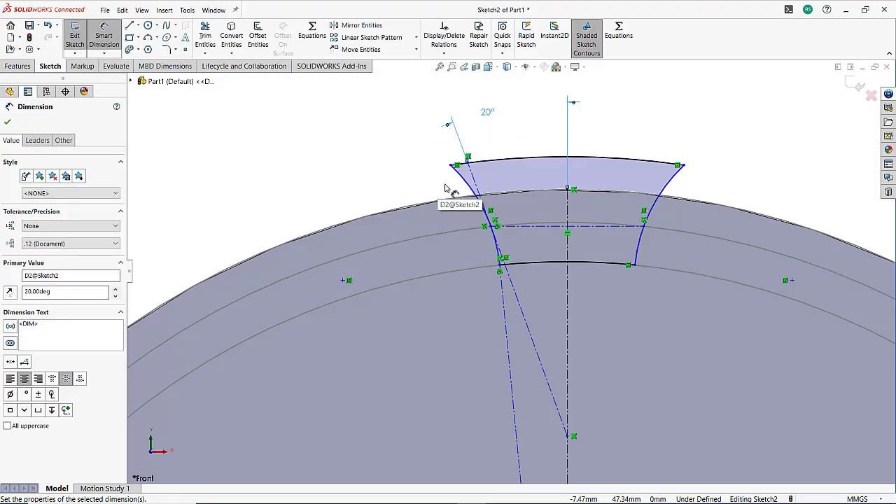
{"action": "key", "text": "Escape"}
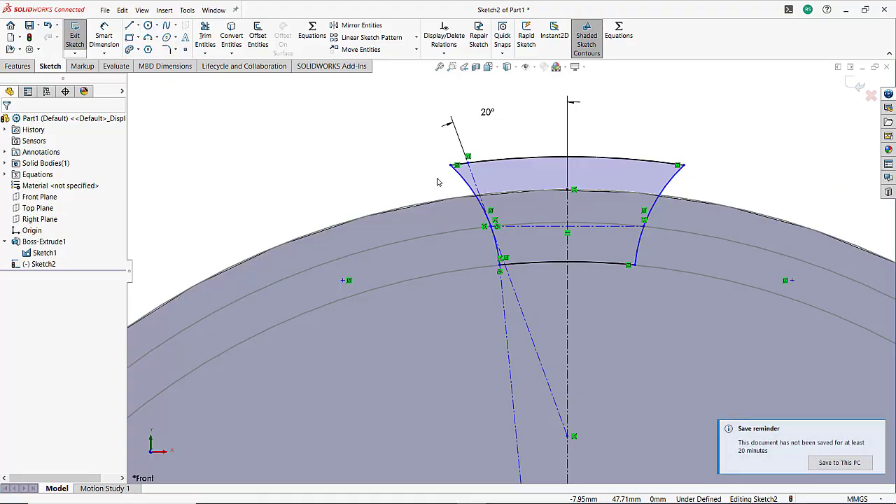
Step: Sketch a 47 mm construction centerline from the origin to the blank's outer circle, just right of the tooth-gap profile
{"action": "left_click", "coordinate": [138, 26]}
{"action": "left_click", "coordinate": [151, 72]}
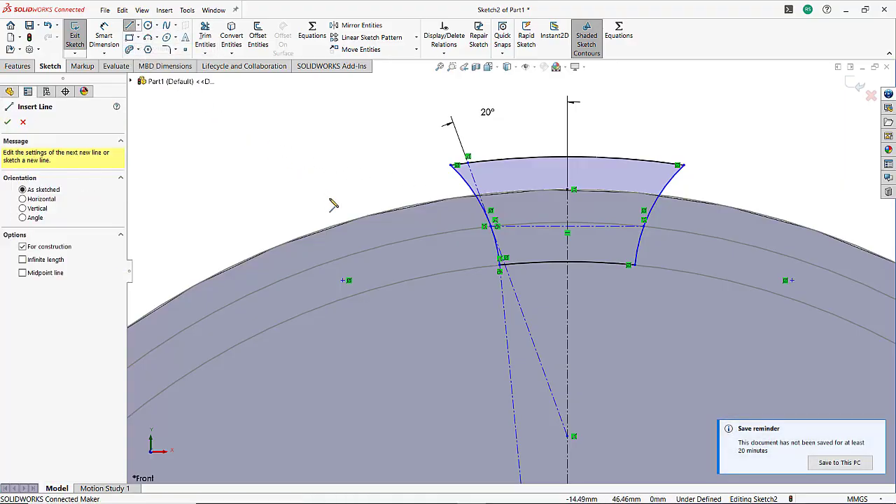
{"action": "scroll", "coordinate": [567, 414], "scroll_direction": "up", "scroll_amount": 8}
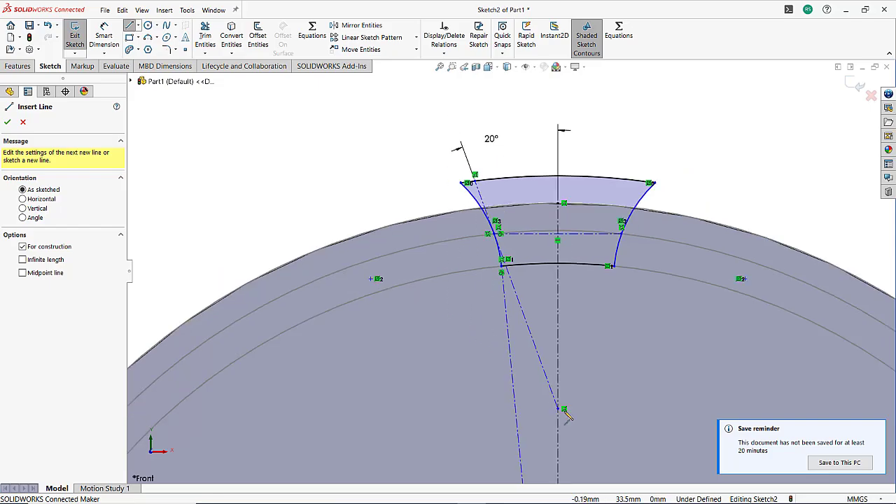
{"action": "left_click", "coordinate": [524, 421]}
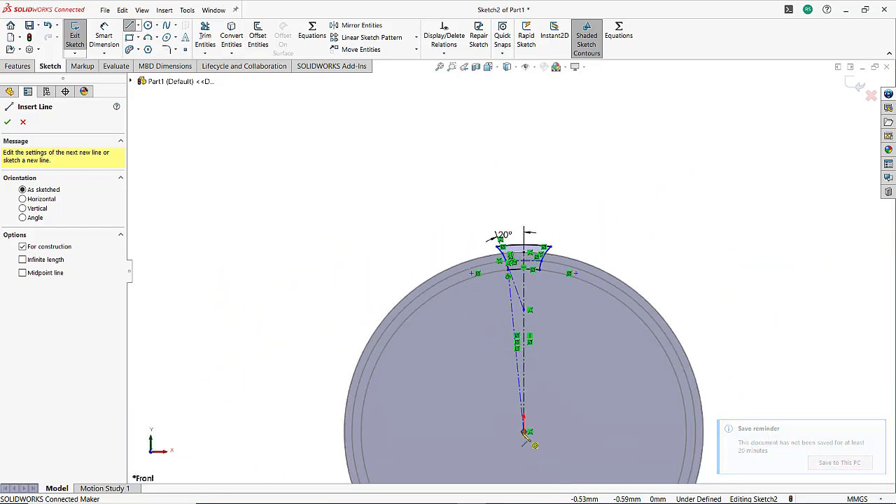
{"action": "left_click", "coordinate": [557, 272]}
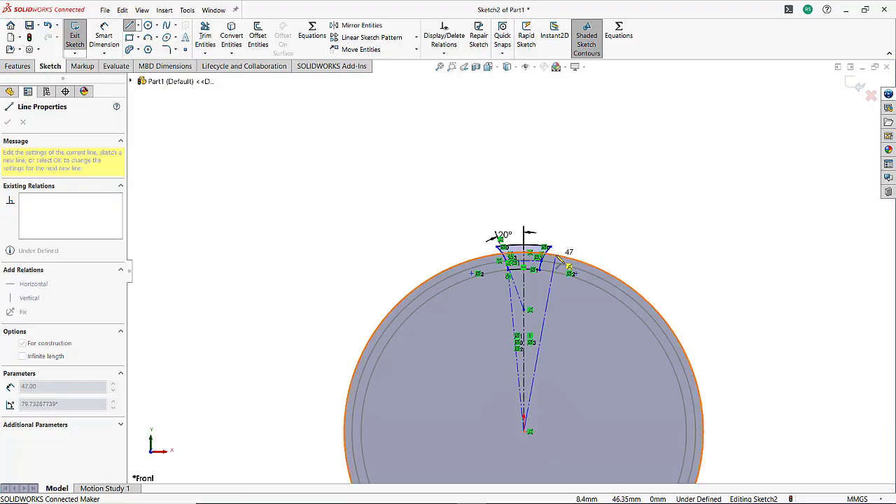
{"action": "scroll", "coordinate": [557, 269], "scroll_direction": "down", "scroll_amount": 2}
{"action": "left_click", "coordinate": [553, 252]}
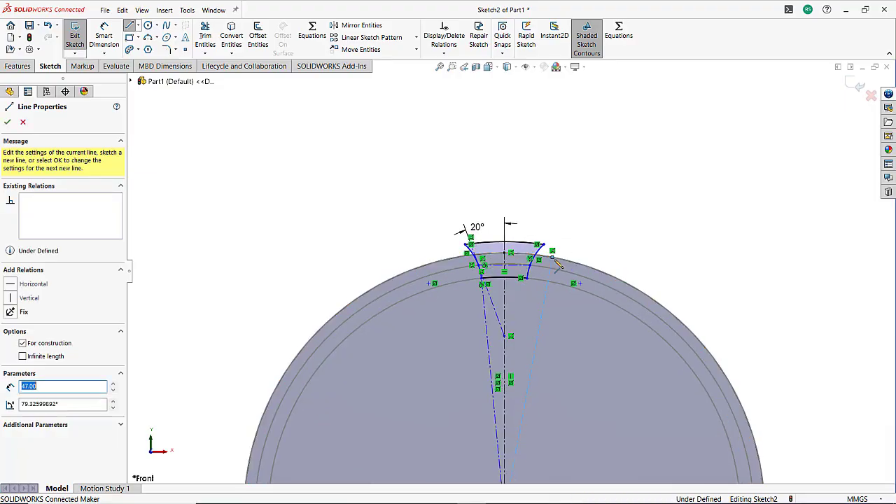
{"action": "key", "text": "Escape"}
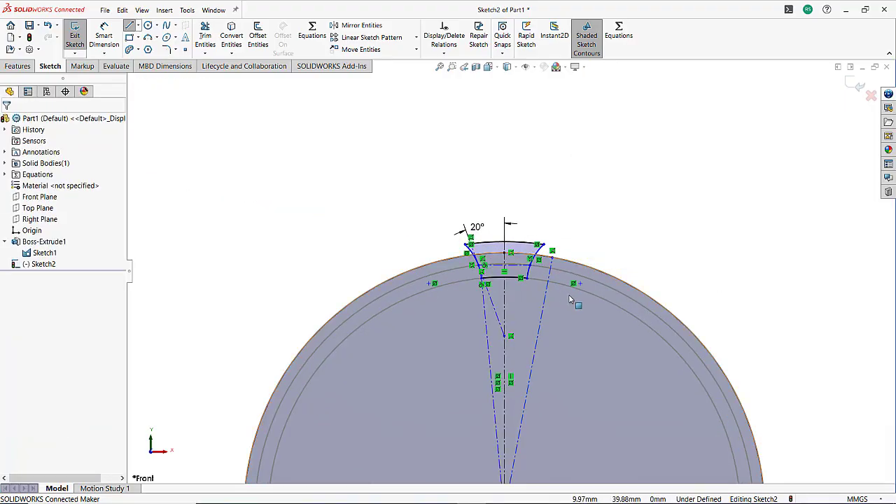
Step: Dimension the angle between the vertical centerline and the right slanted centerline with the equation =180/"No of teeth"
{"action": "scroll", "coordinate": [570, 310], "scroll_direction": "down", "scroll_amount": 2}
{"action": "scroll", "coordinate": [548, 296], "scroll_direction": "down", "scroll_amount": 2}
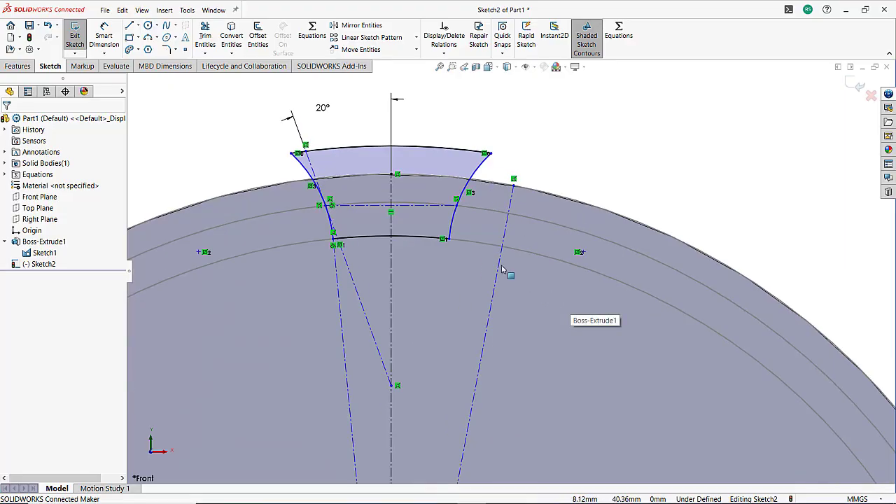
{"action": "left_click", "coordinate": [104, 32]}
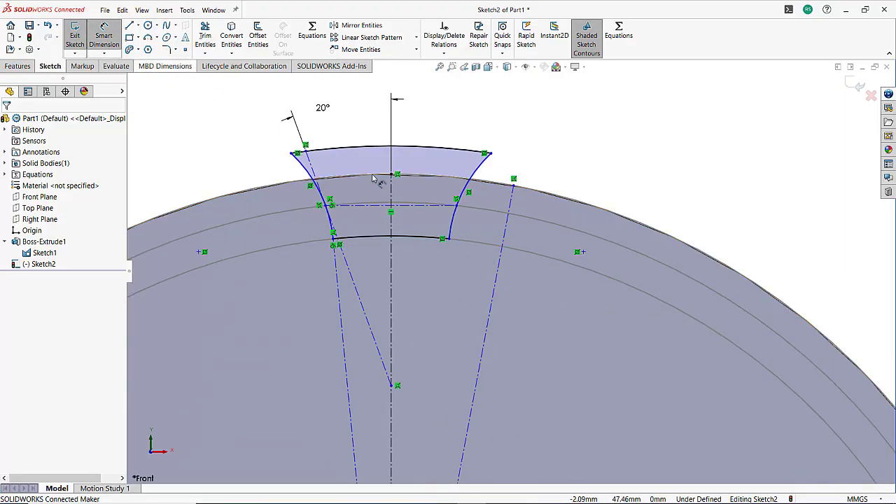
{"action": "left_click", "coordinate": [390, 194]}
{"action": "left_click", "coordinate": [511, 204]}
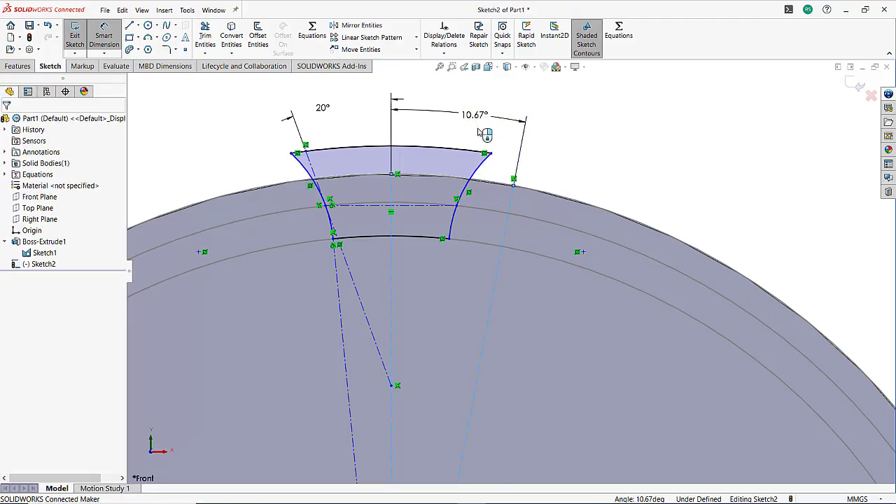
{"action": "left_click", "coordinate": [480, 124]}
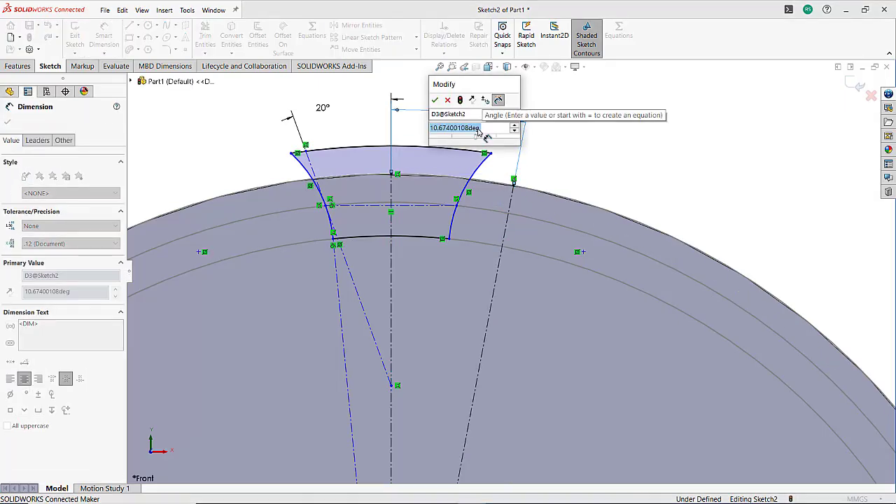
{"action": "type", "text": "=1"}
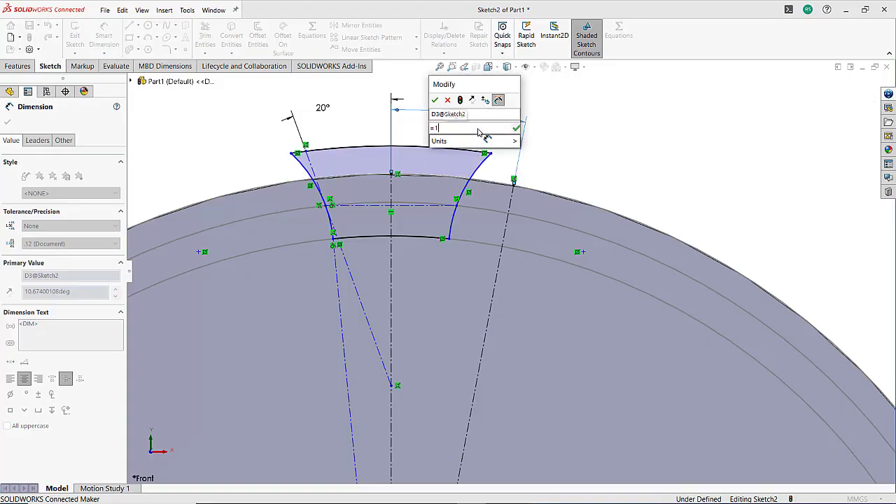
{"action": "type", "text": "80/"}
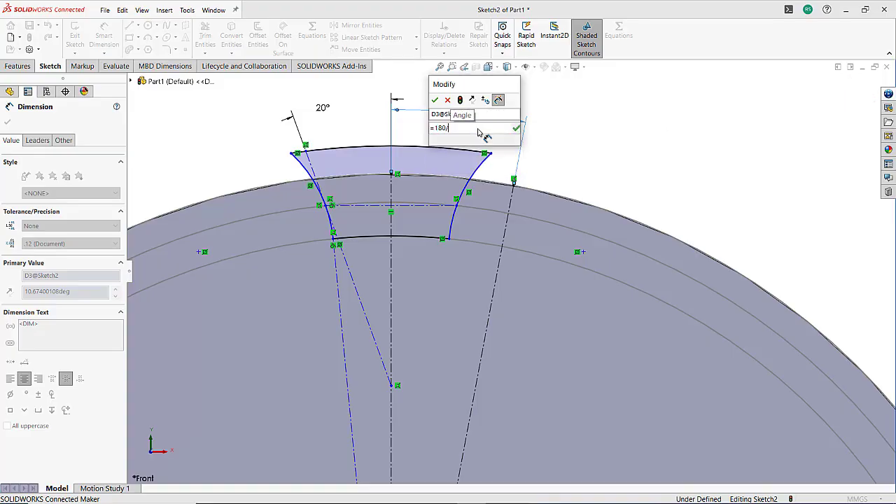
{"action": "key", "text": "BackSpace"}
{"action": "type", "text": "/"}
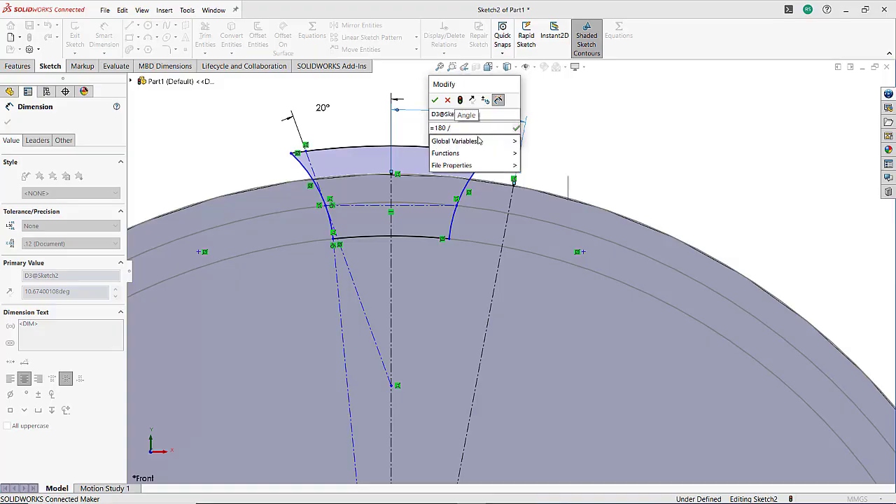
{"action": "mouse_move", "coordinate": [479, 141]}
{"action": "left_click", "coordinate": [556, 151]}
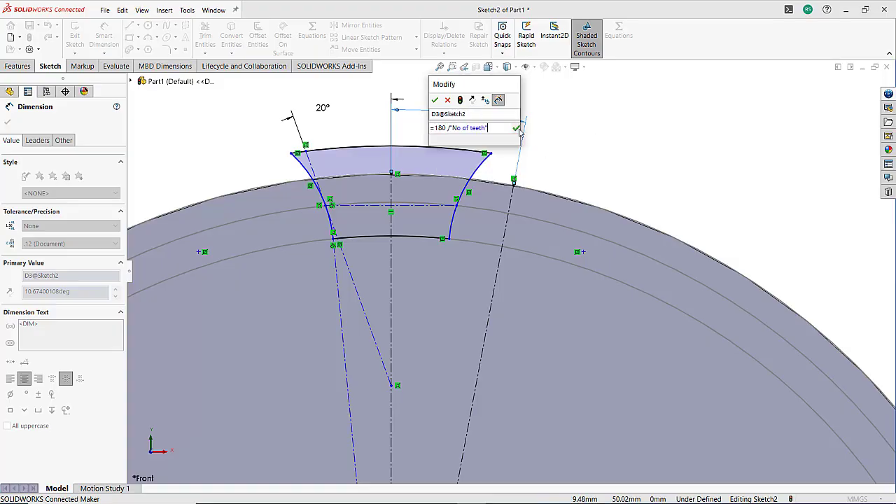
{"action": "left_click", "coordinate": [516, 129]}
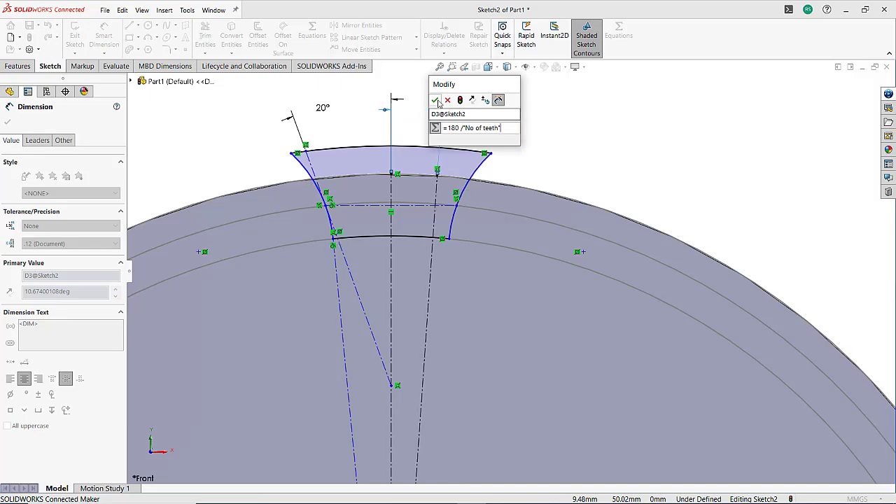
{"action": "left_click", "coordinate": [435, 100]}
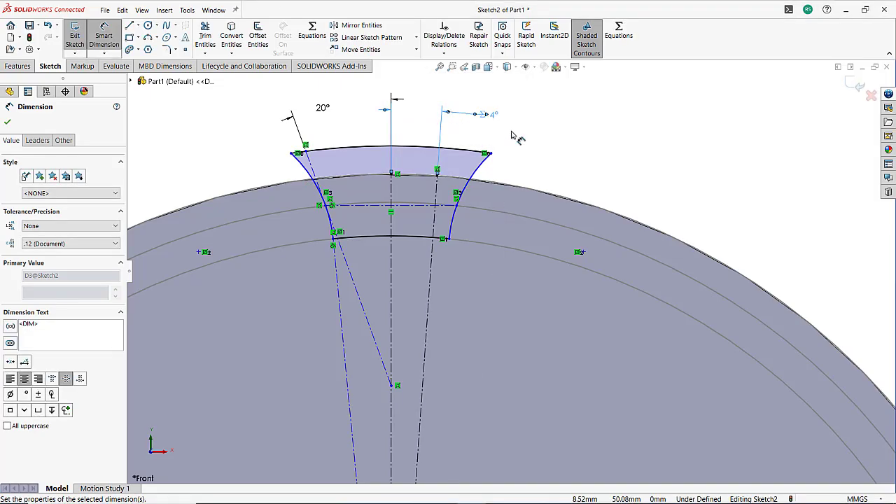
{"action": "key", "text": "Escape"}
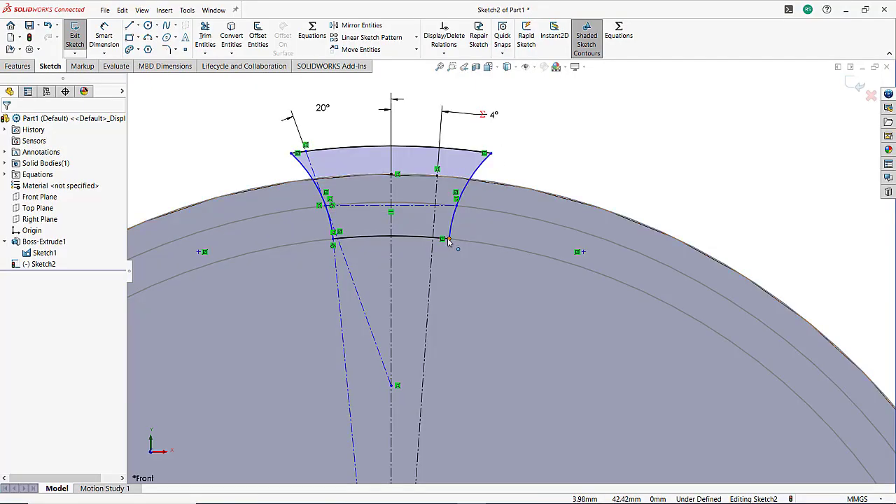
Step: Sketch a construction centerline about 1.13 mm long from the horizontal centerline's right endpoint, across the right slanted centerline, to the middle circle
{"action": "left_click_drag", "start_coordinate": [440, 239], "coordinate": [423, 239]}
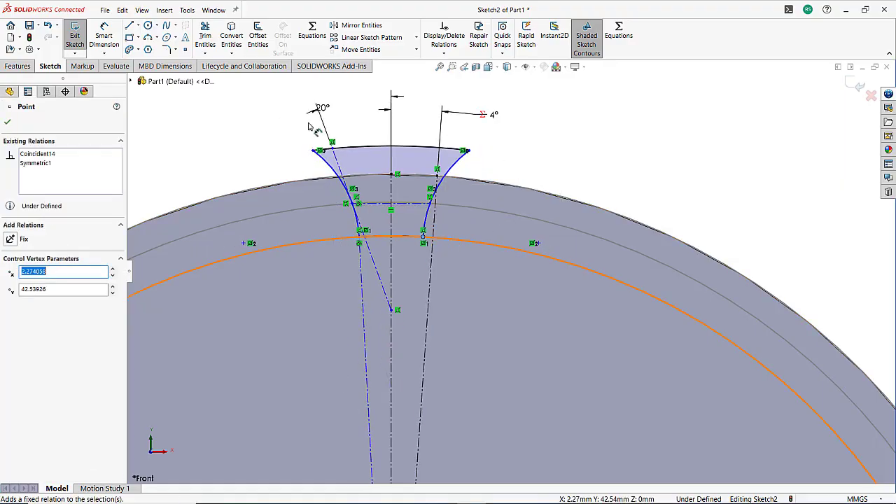
{"action": "left_click", "coordinate": [139, 25]}
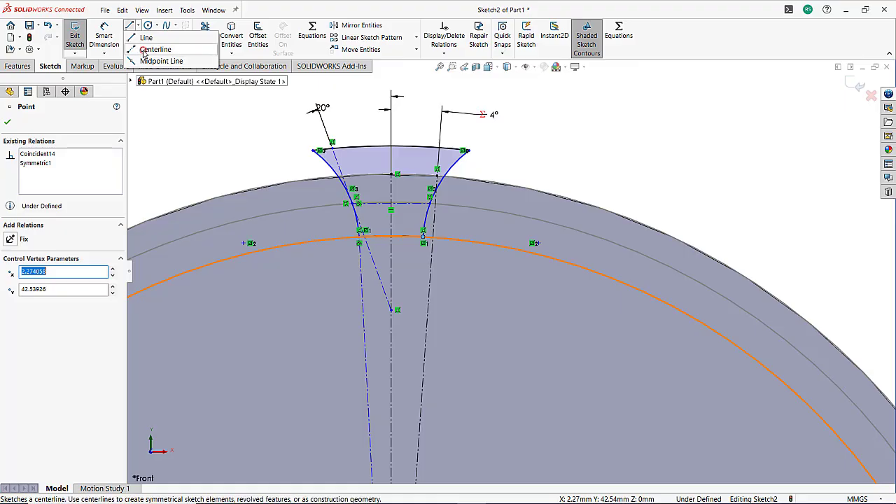
{"action": "left_click", "coordinate": [144, 47]}
{"action": "scroll", "coordinate": [443, 208], "scroll_direction": "down", "scroll_amount": 3}
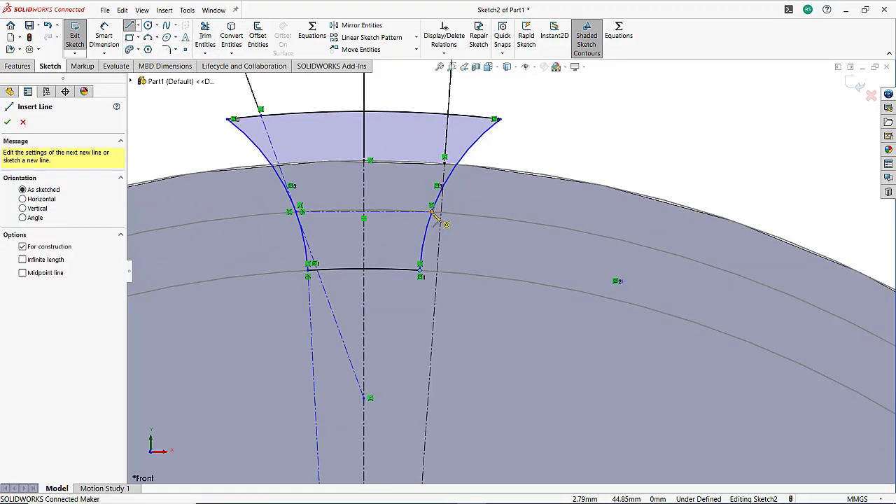
{"action": "left_click", "coordinate": [432, 211]}
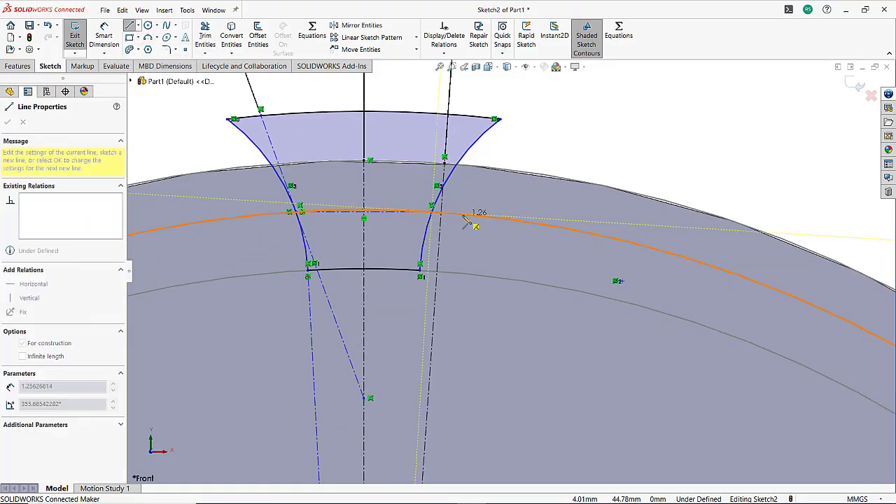
{"action": "scroll", "coordinate": [470, 226], "scroll_direction": "down", "scroll_amount": 7}
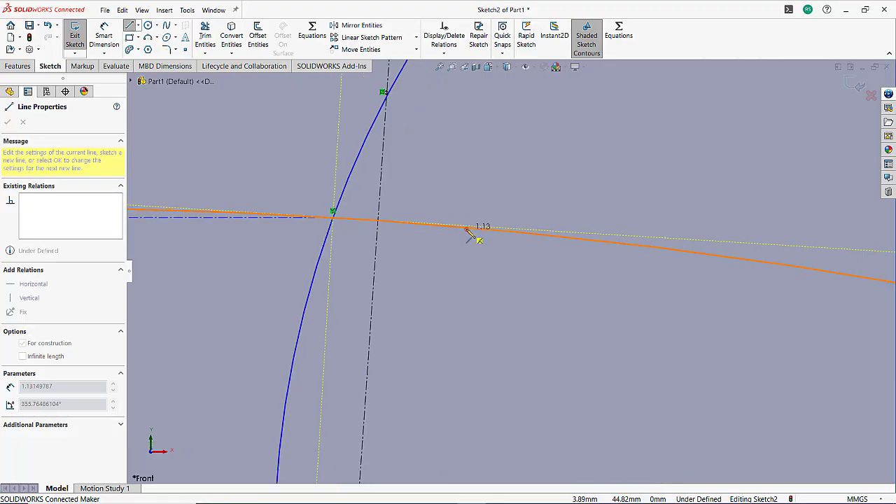
{"action": "left_click", "coordinate": [466, 228]}
{"action": "key", "text": "Escape"}
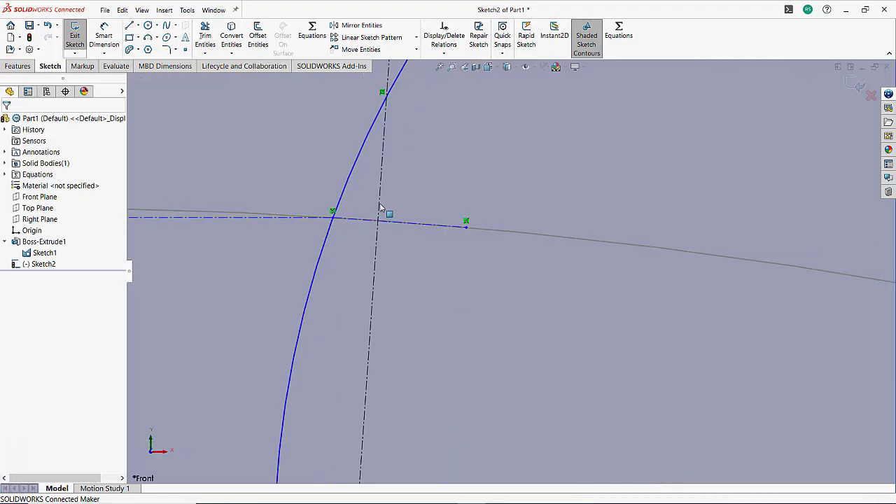
Step: Make the short centerline on the middle circle perpendicular to the right slanted centerline
{"action": "left_click", "coordinate": [363, 223]}
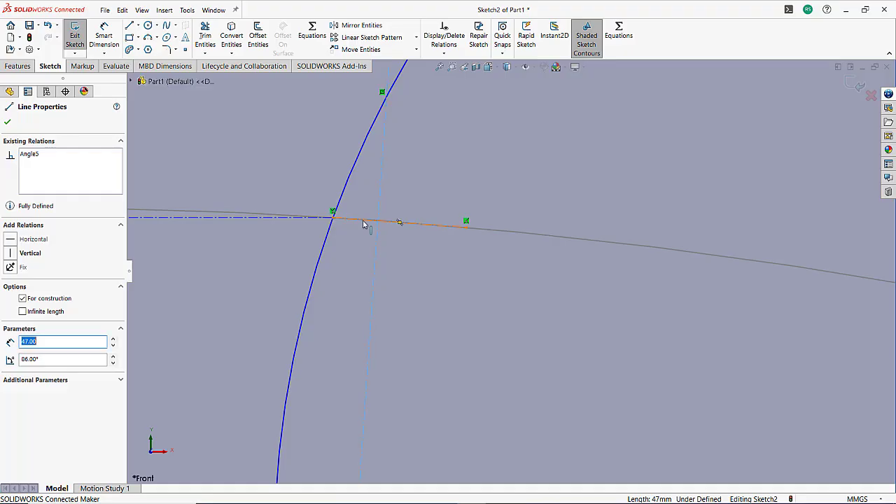
{"action": "left_click", "coordinate": [372, 242], "text": "ctrl"}
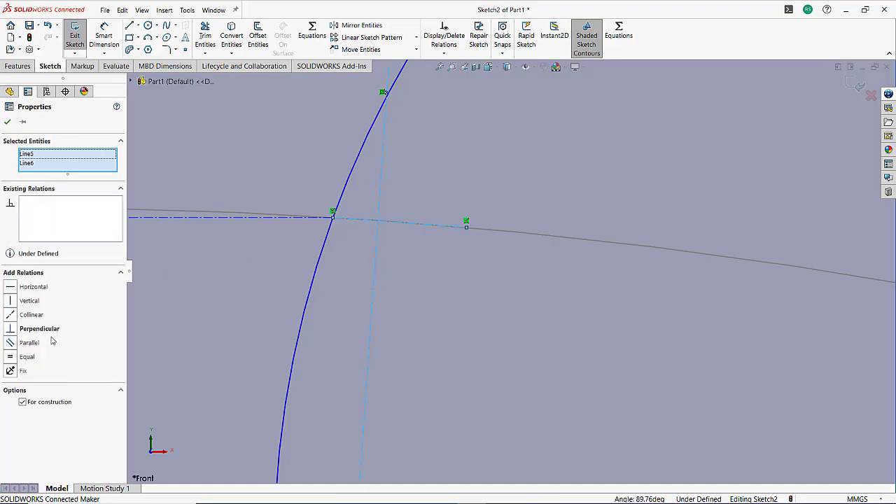
{"action": "left_click", "coordinate": [39, 329]}
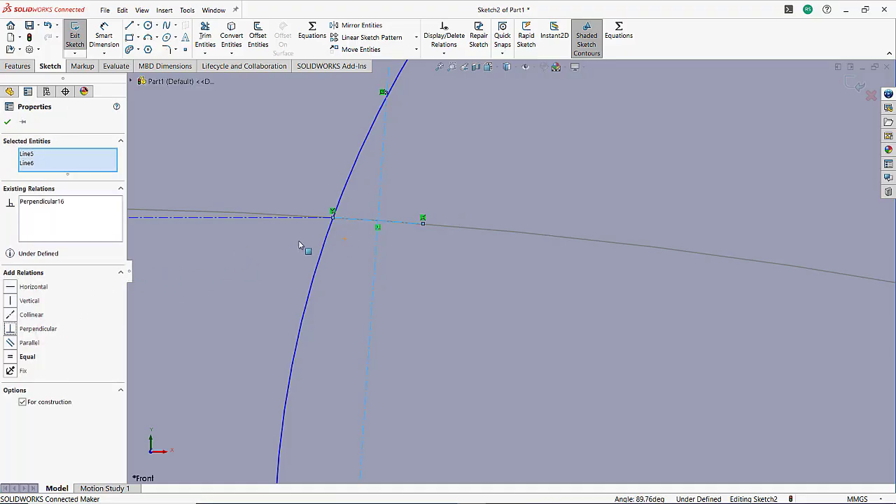
{"action": "key", "text": "Escape"}
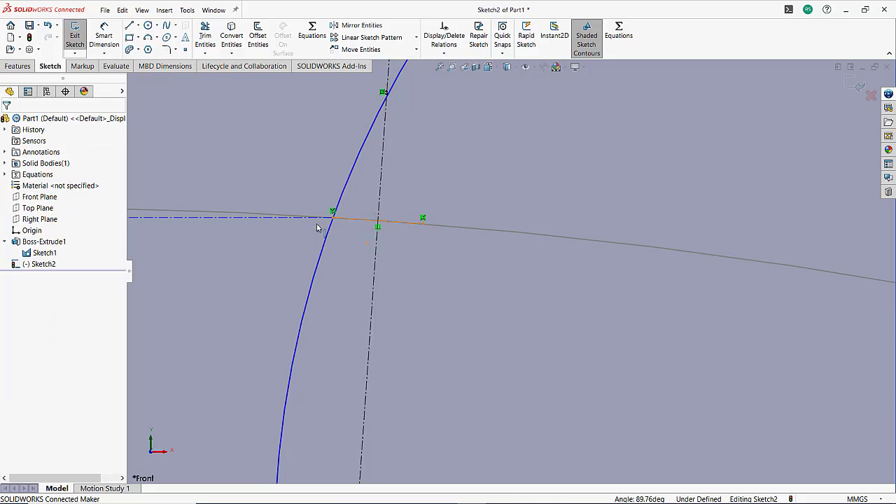
Step: Make the short centerline equal in length to the adjoining horizontal centerline and exit the tooth-gap sketch
{"action": "left_click", "coordinate": [343, 220]}
{"action": "left_click", "coordinate": [282, 220], "text": "ctrl"}
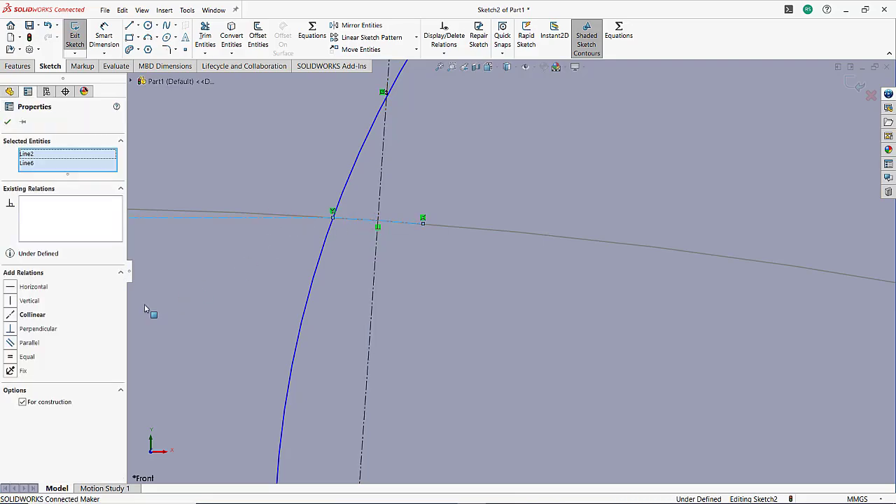
{"action": "left_click", "coordinate": [33, 358]}
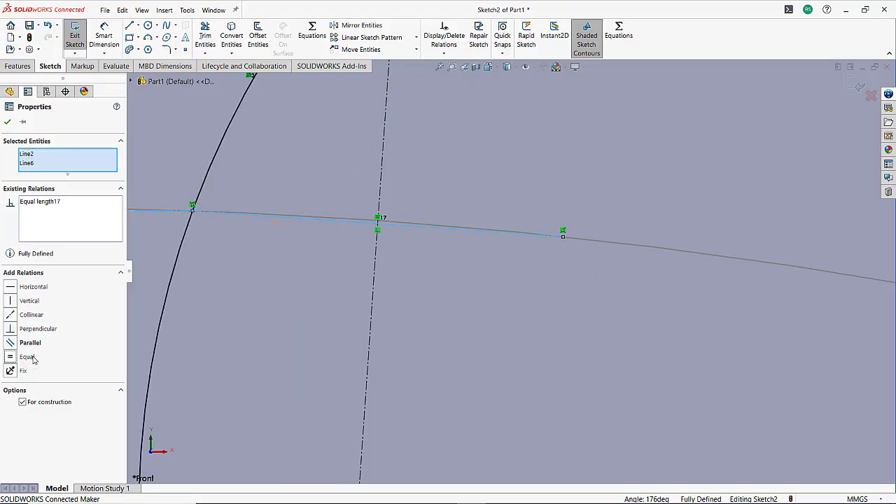
{"action": "left_click", "coordinate": [7, 121]}
{"action": "scroll", "coordinate": [354, 190], "scroll_direction": "up", "scroll_amount": 5}
{"action": "scroll", "coordinate": [365, 209], "scroll_direction": "up", "scroll_amount": 4}
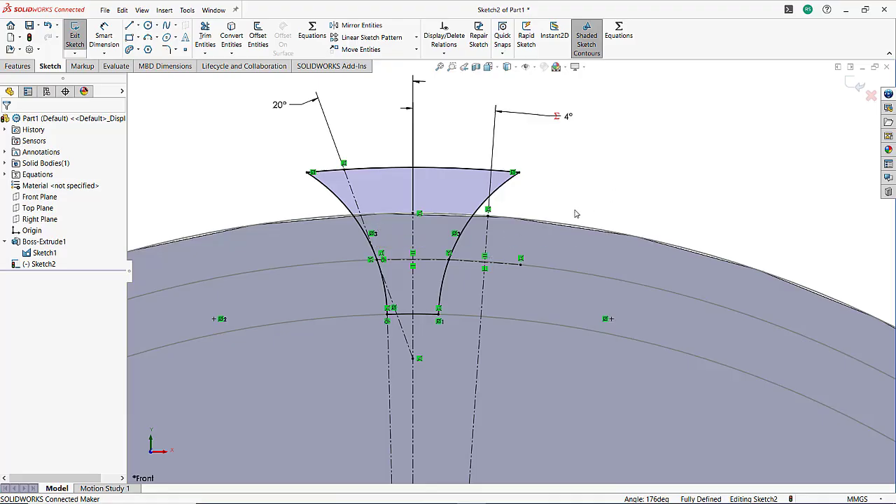
{"action": "scroll", "coordinate": [575, 214], "scroll_direction": "up", "scroll_amount": 2}
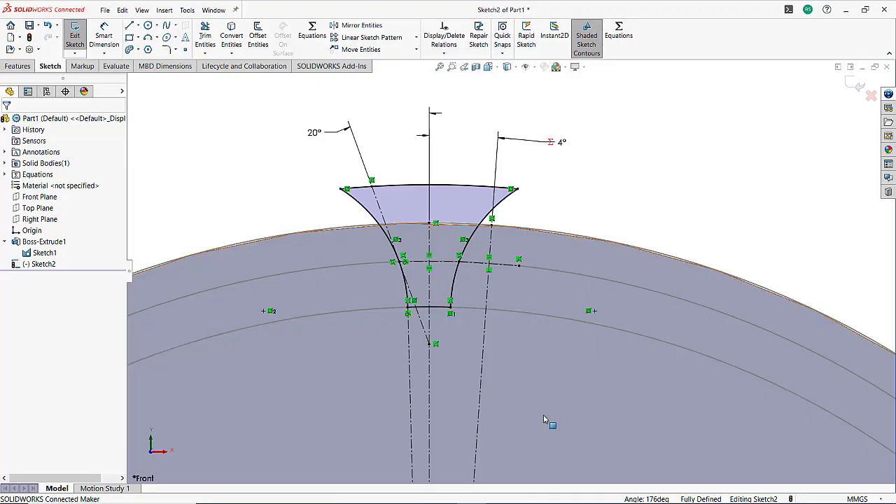
{"action": "scroll", "coordinate": [542, 419], "scroll_direction": "up", "scroll_amount": 3}
{"action": "scroll", "coordinate": [542, 414], "scroll_direction": "up", "scroll_amount": 2}
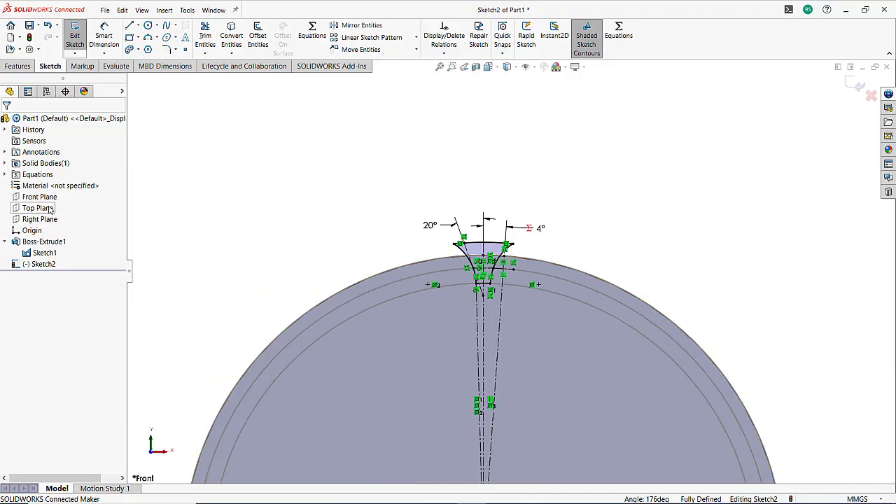
{"action": "left_click", "coordinate": [852, 83]}
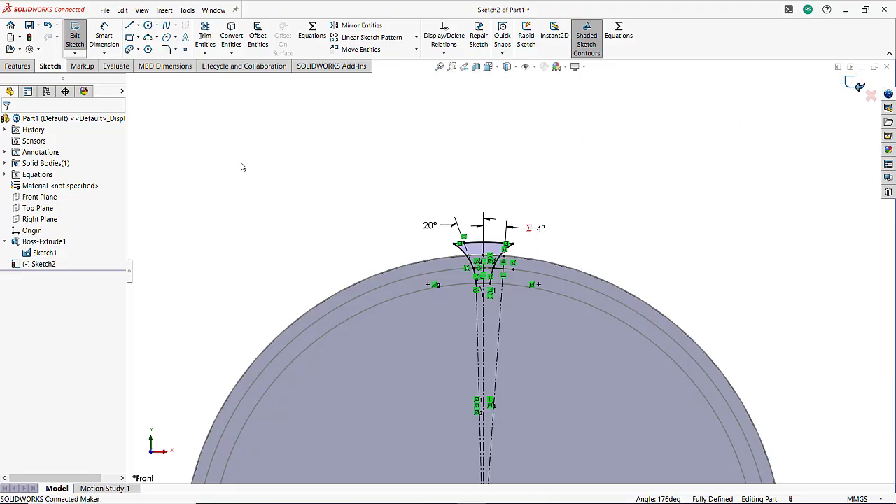
Step: On the Top Plane, sketch a slanted line about 31.5 mm long across the blank's full width, just left of the origin
{"action": "left_click", "coordinate": [32, 208]}
{"action": "left_click", "coordinate": [42, 194]}
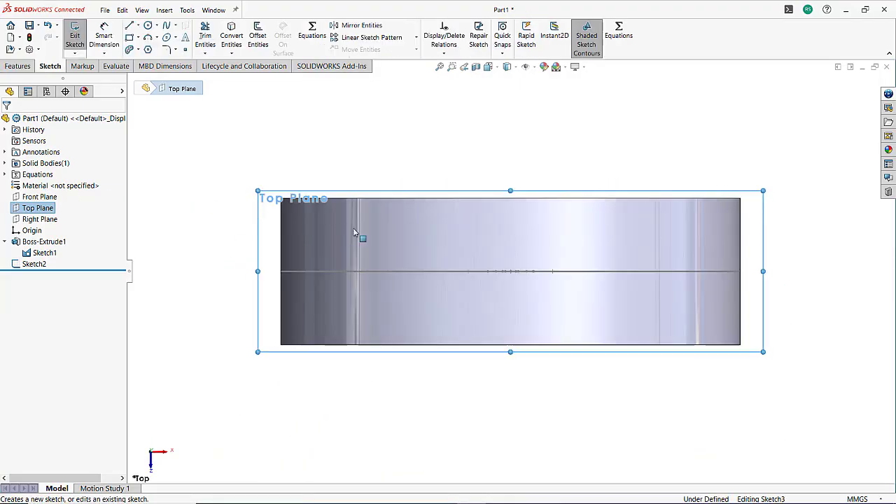
{"action": "left_click", "coordinate": [39, 196]}
{"action": "left_click", "coordinate": [138, 26]}
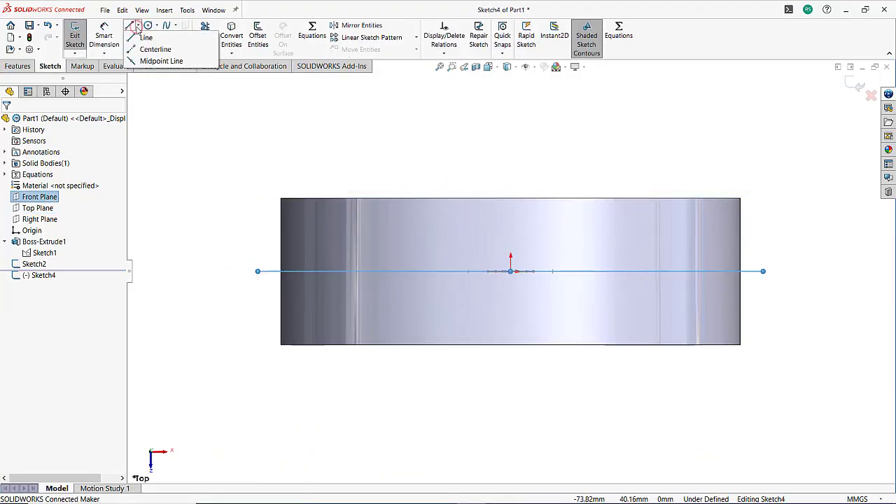
{"action": "left_click", "coordinate": [162, 41]}
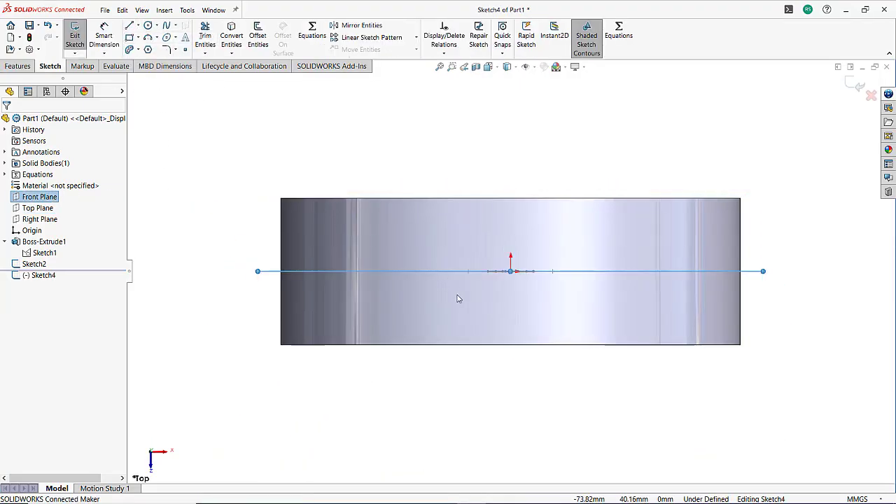
{"action": "left_click", "coordinate": [490, 273]}
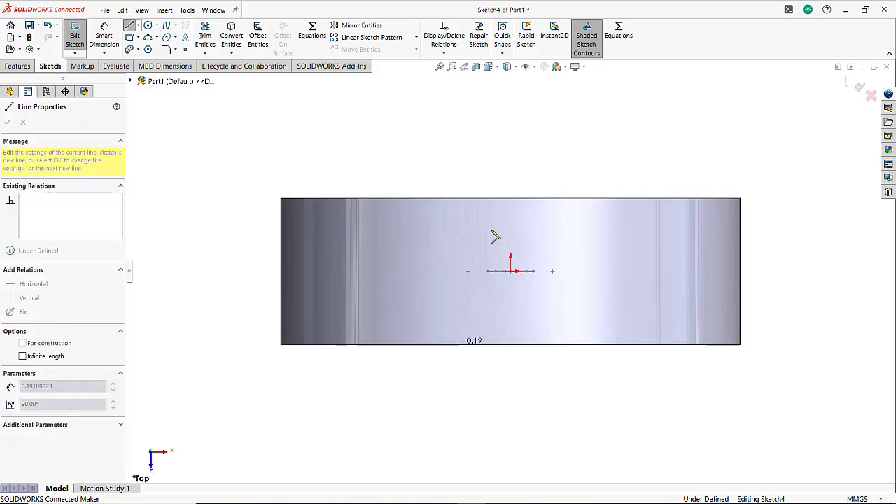
{"action": "left_click", "coordinate": [506, 199]}
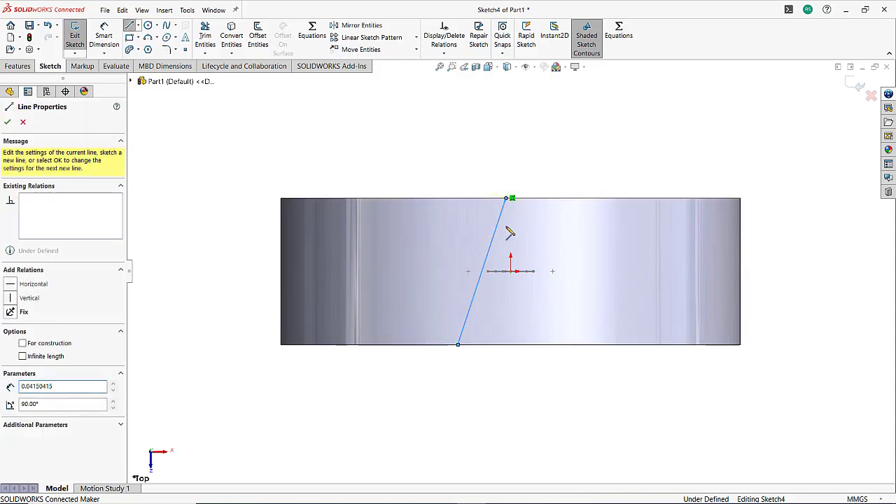
{"action": "key", "text": "Escape"}
{"action": "key", "text": "Escape"}
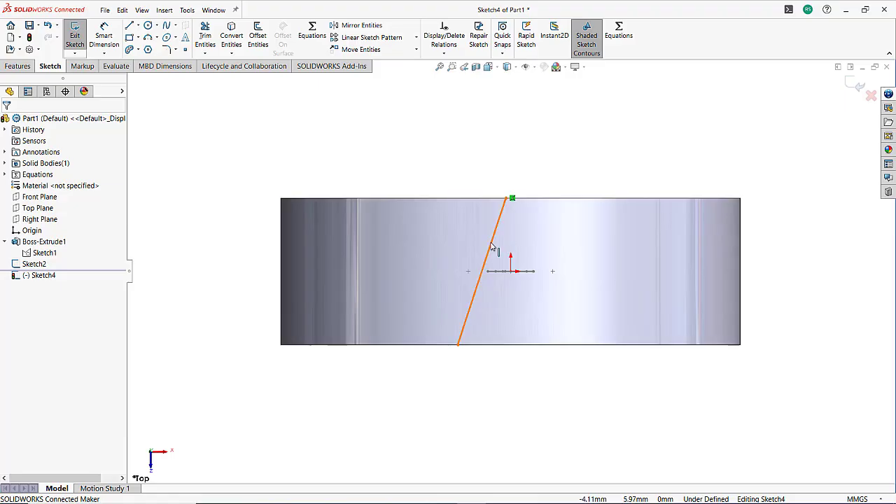
Step: Add a midpoint relation between the slanted line and the origin
{"action": "left_click", "coordinate": [491, 247]}
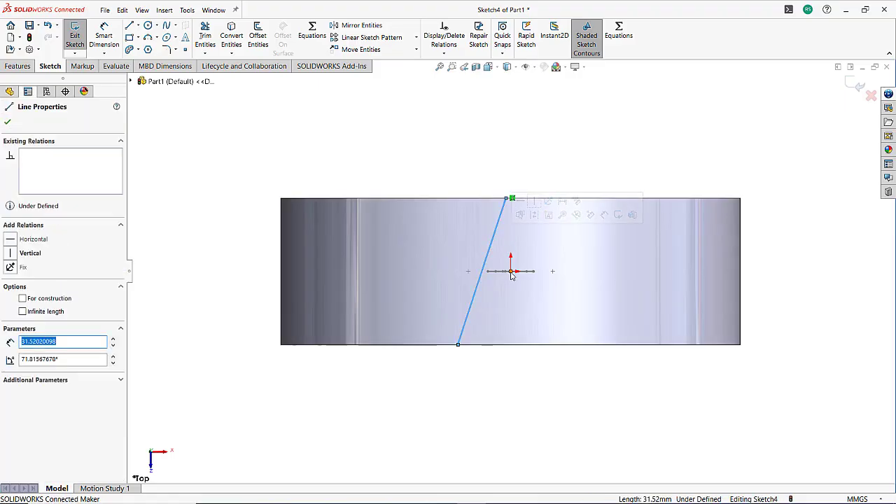
{"action": "left_click", "coordinate": [510, 270], "text": "ctrl"}
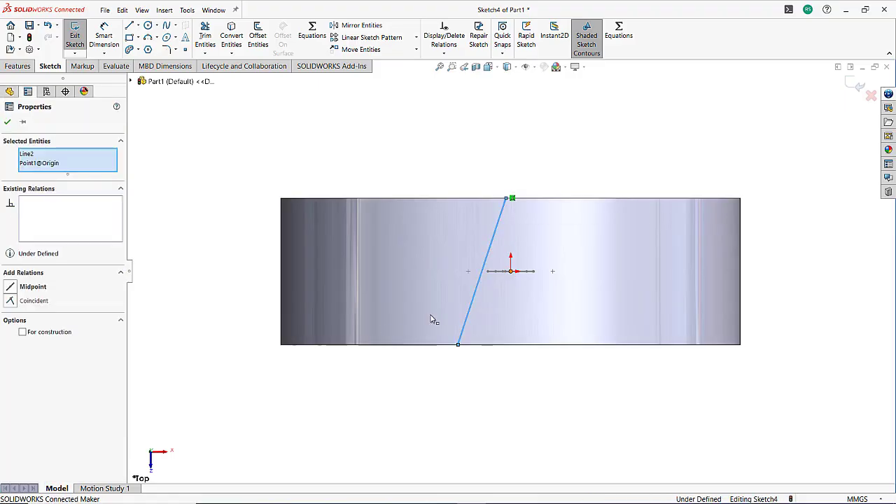
{"action": "left_click", "coordinate": [33, 287]}
{"action": "left_click", "coordinate": [7, 122]}
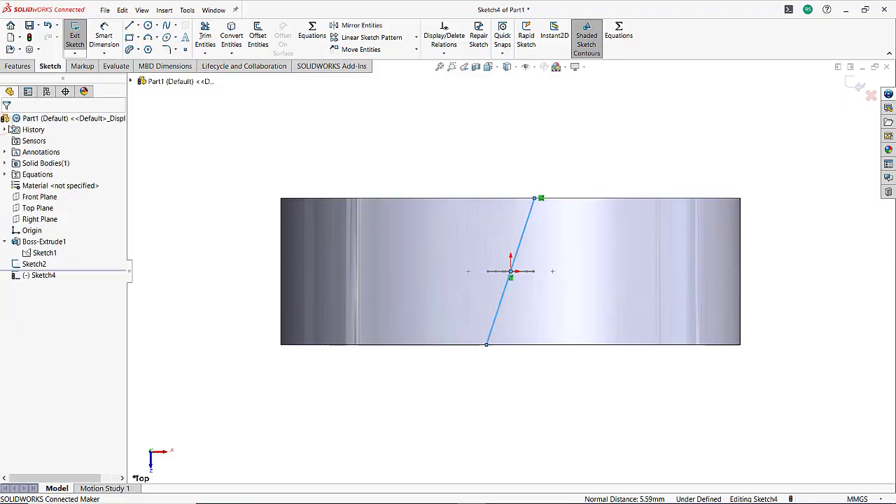
Step: Dimension the angle between the slanted line and the Right Plane as 10° and exit the sketch
{"action": "left_click_drag", "start_coordinate": [534, 199], "coordinate": [554, 215]}
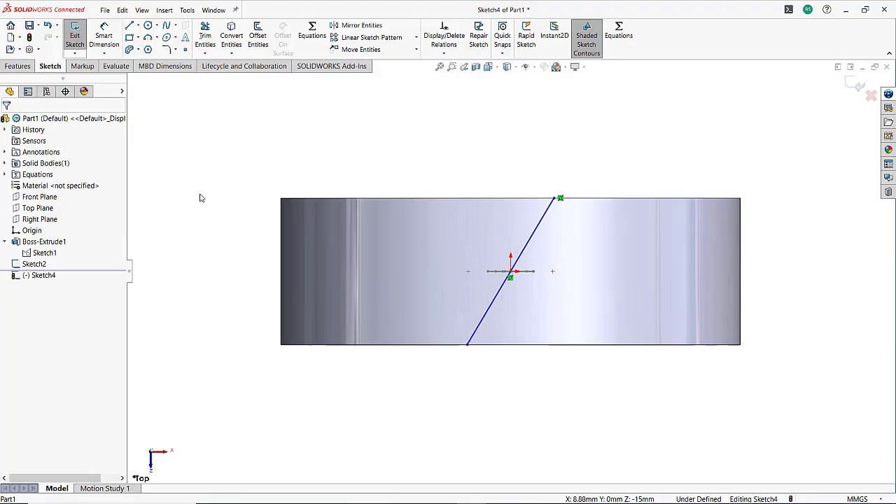
{"action": "left_click", "coordinate": [104, 36]}
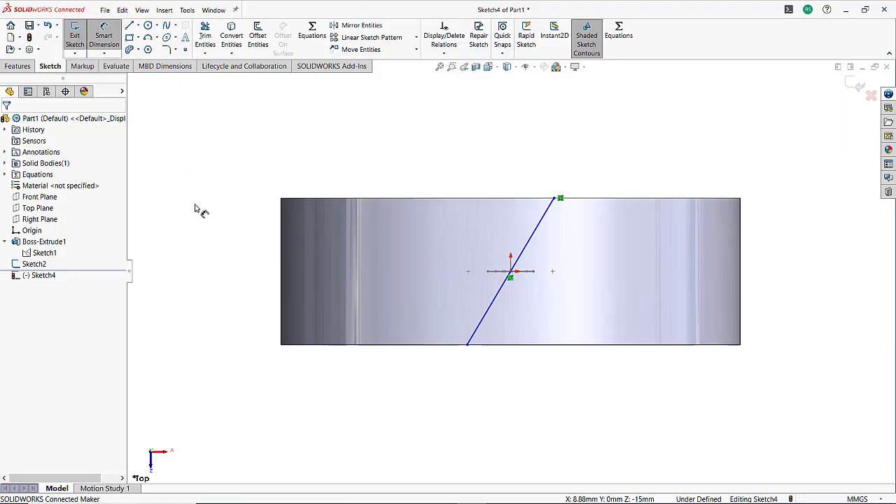
{"action": "left_click", "coordinate": [46, 219]}
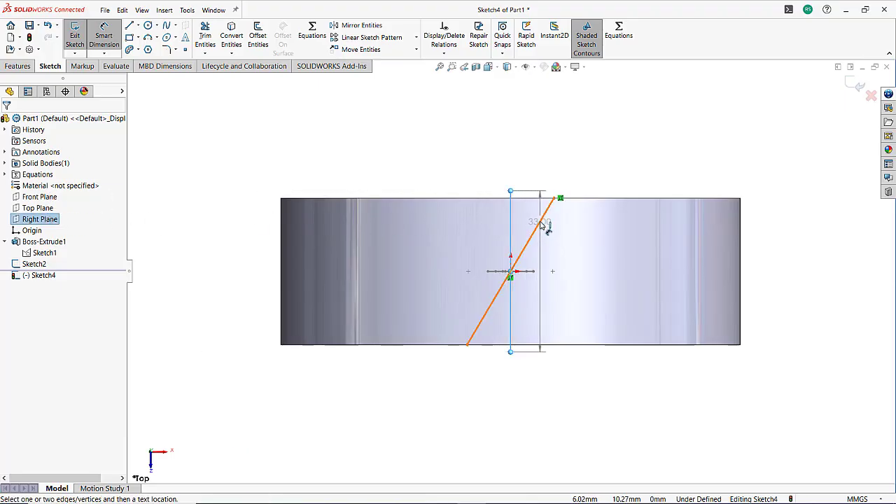
{"action": "left_click", "coordinate": [538, 223]}
{"action": "left_click", "coordinate": [533, 169]}
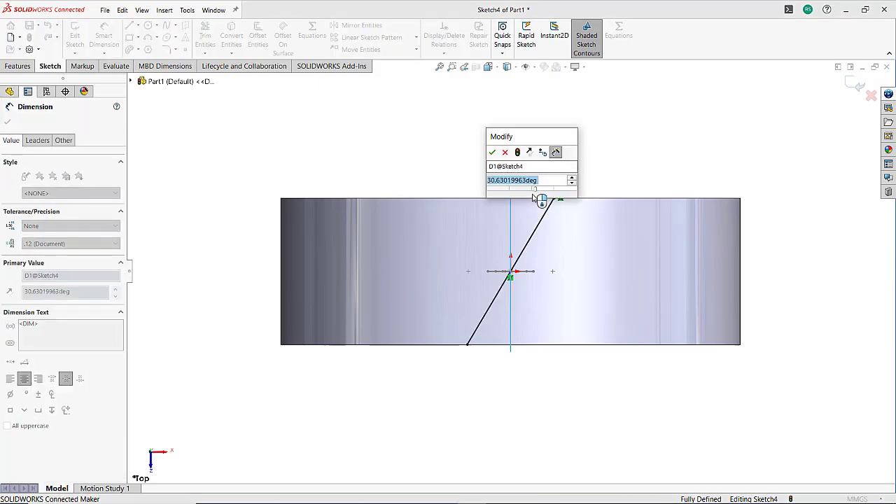
{"action": "type", "text": "10"}
{"action": "key", "text": "Return"}
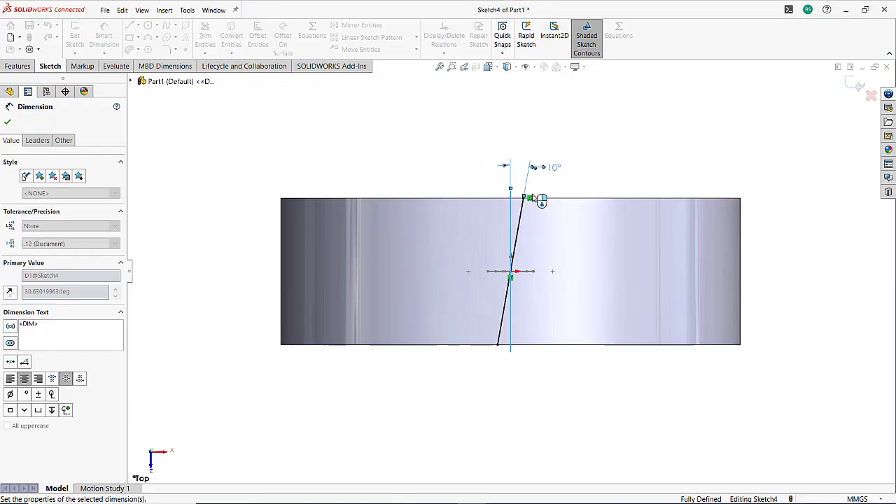
{"action": "scroll", "coordinate": [570, 241], "scroll_direction": "up", "scroll_amount": 2}
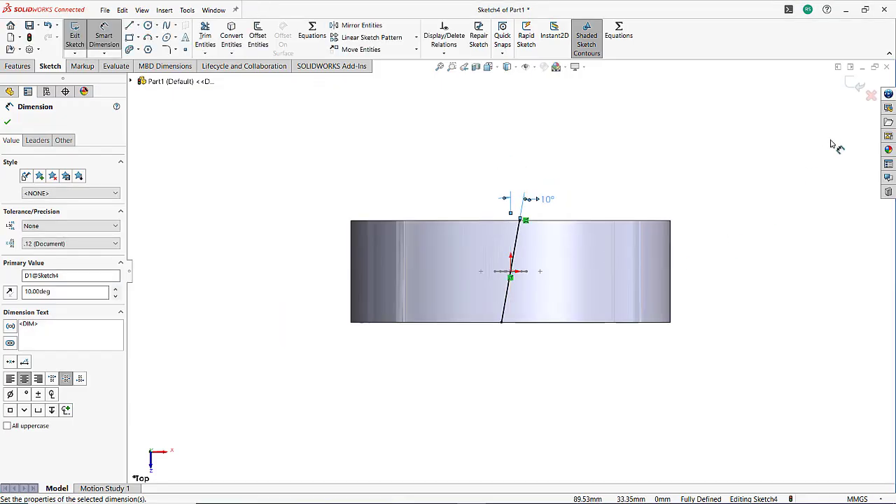
{"action": "left_click", "coordinate": [855, 85]}
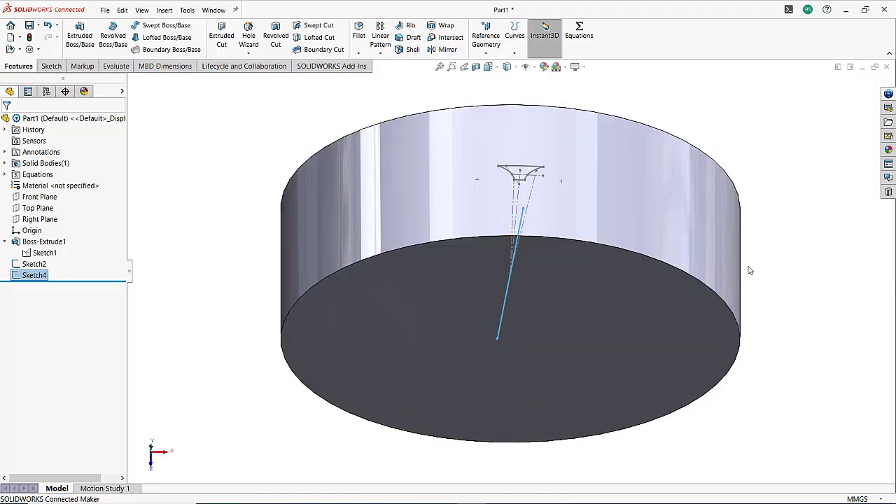
Step: Project the 10° slanted line sketch onto the blank's cylindrical outer face as a projected curve
{"action": "middle_click_drag", "start_coordinate": [748, 271], "coordinate": [744, 322]}
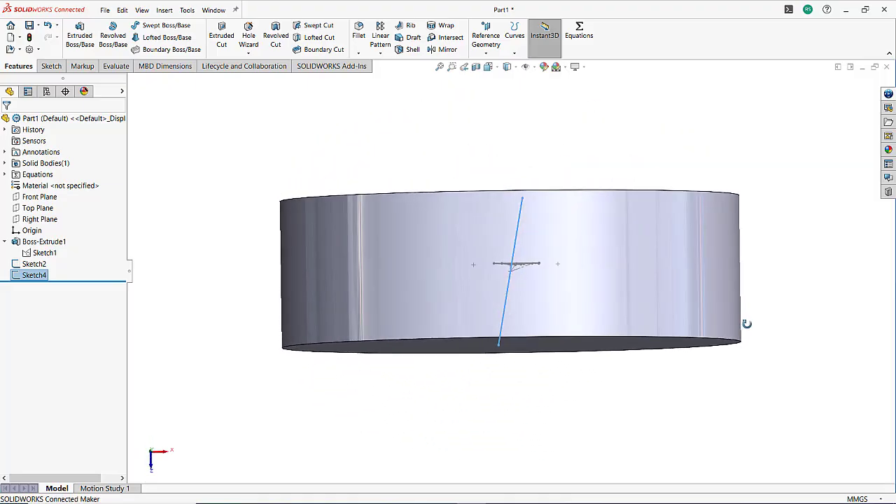
{"action": "left_click", "coordinate": [557, 138]}
{"action": "left_click", "coordinate": [517, 55]}
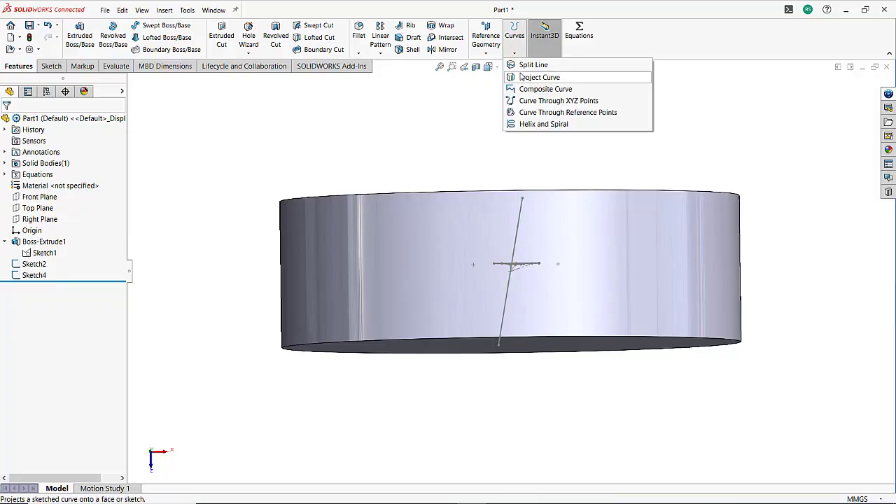
{"action": "left_click", "coordinate": [522, 78]}
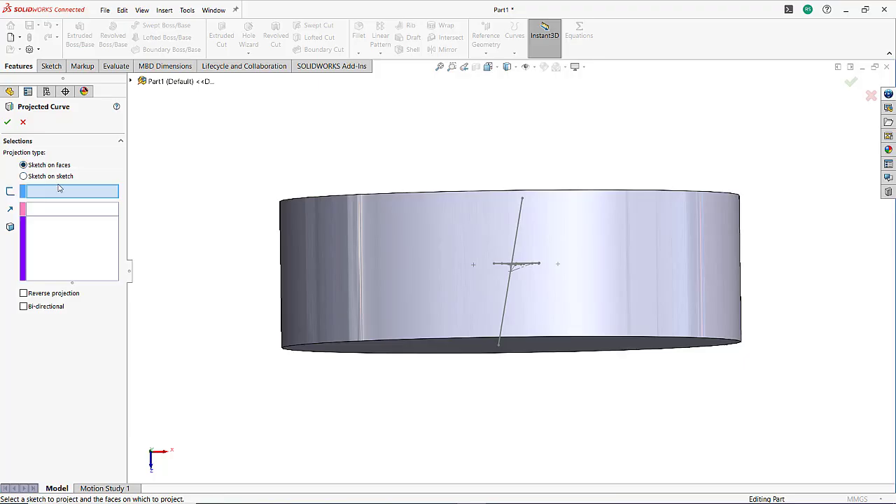
{"action": "left_click", "coordinate": [522, 215]}
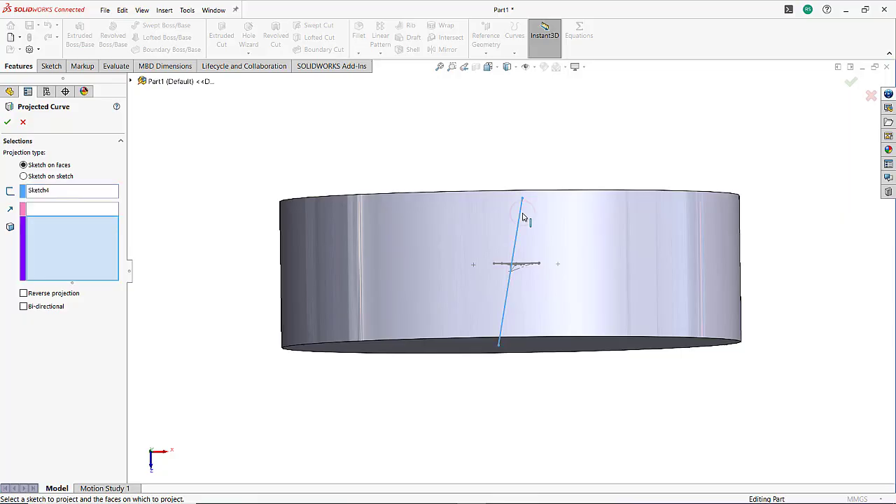
{"action": "left_click", "coordinate": [447, 248]}
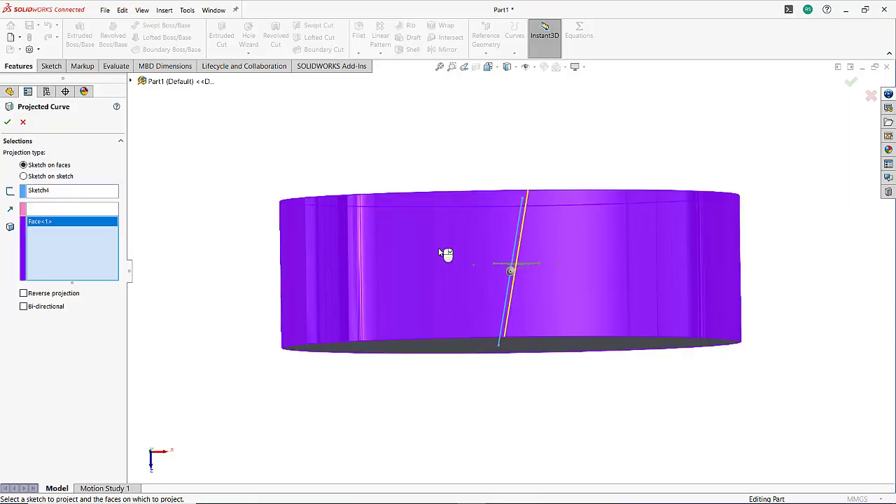
{"action": "left_click", "coordinate": [8, 123]}
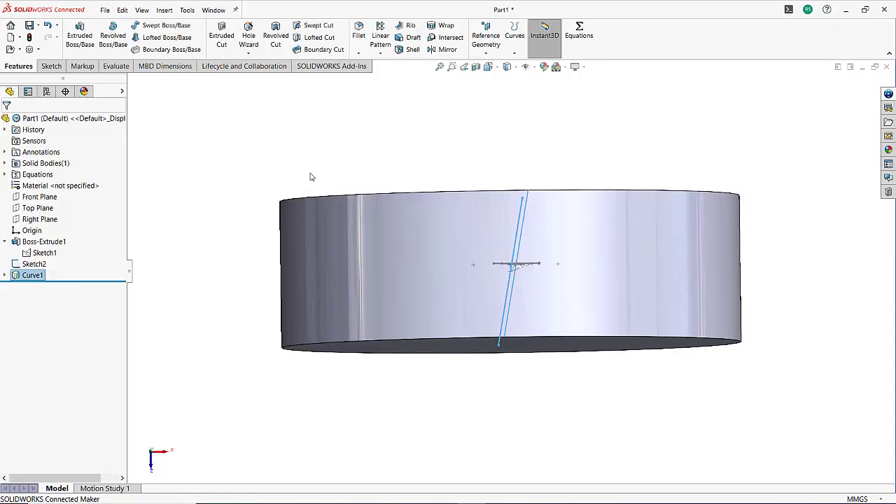
{"action": "key", "text": "z"}
{"action": "middle_click_drag", "start_coordinate": [493, 362], "coordinate": [474, 260]}
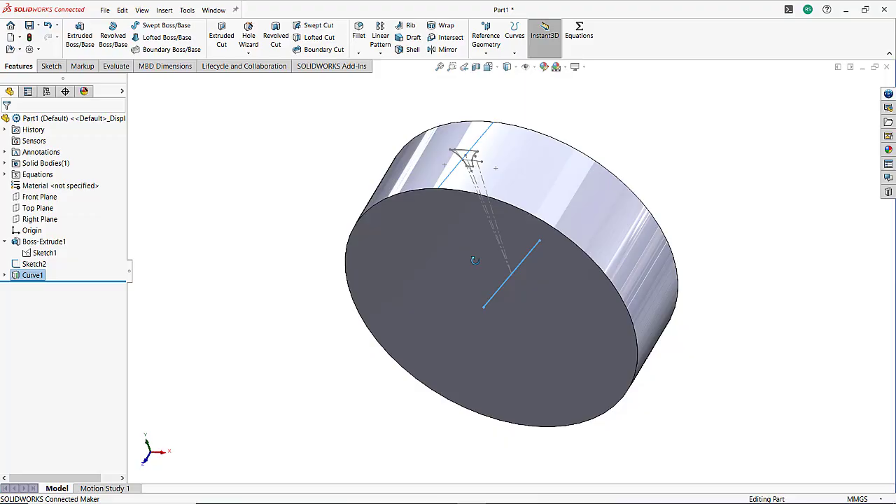
{"action": "left_click", "coordinate": [289, 224]}
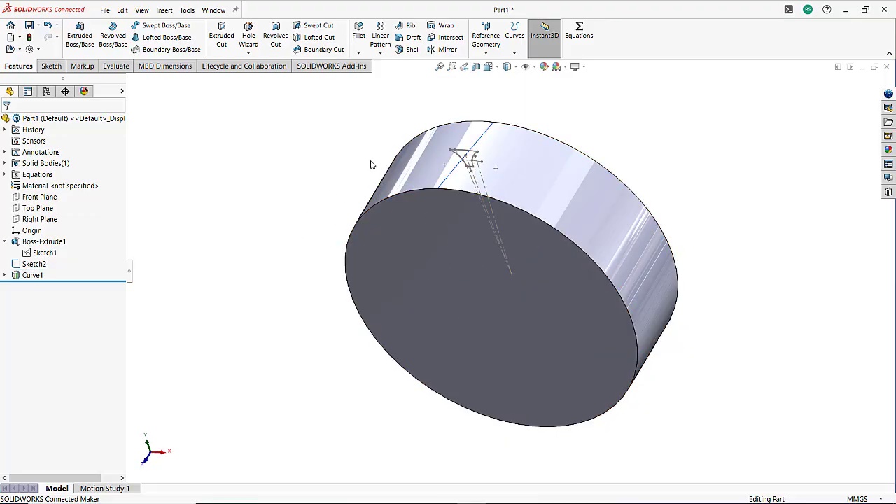
Step: Create a derived sketch of the tooth-gap profile (Sketch2) on the blank's front face
{"action": "middle_click_drag", "start_coordinate": [371, 164], "coordinate": [354, 183]}
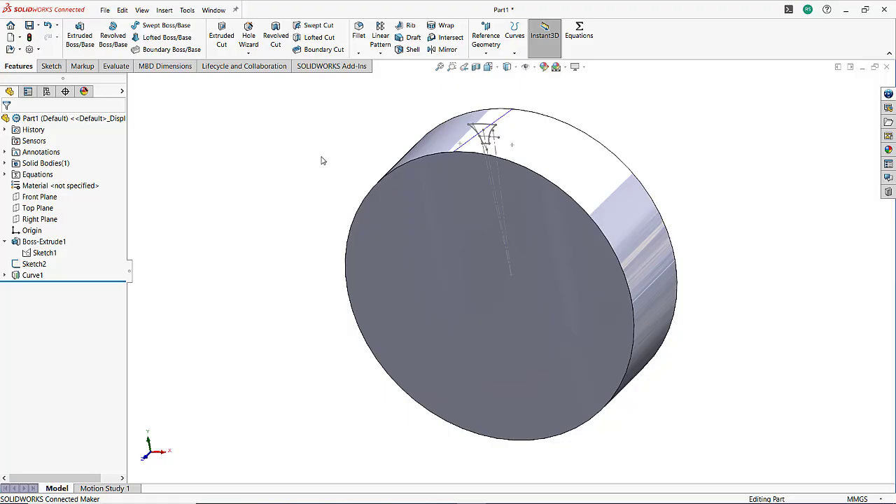
{"action": "middle_click_drag", "start_coordinate": [322, 160], "coordinate": [297, 183]}
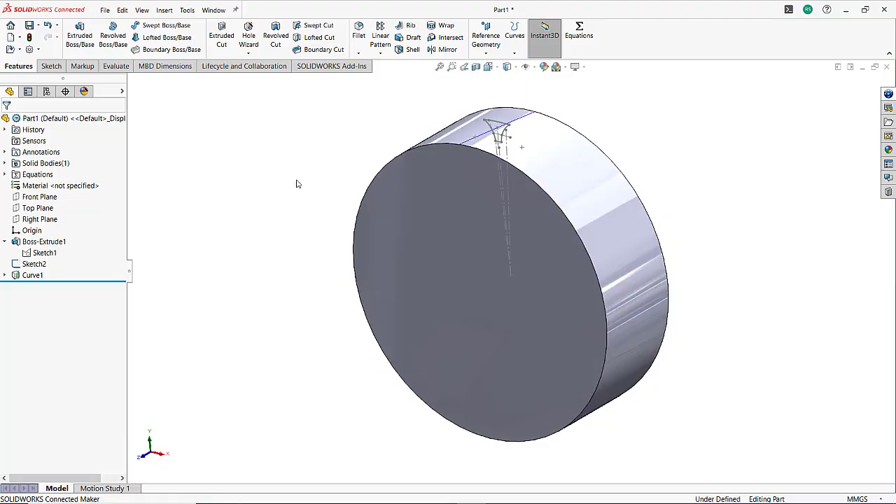
{"action": "key", "text": "ctrl+1"}
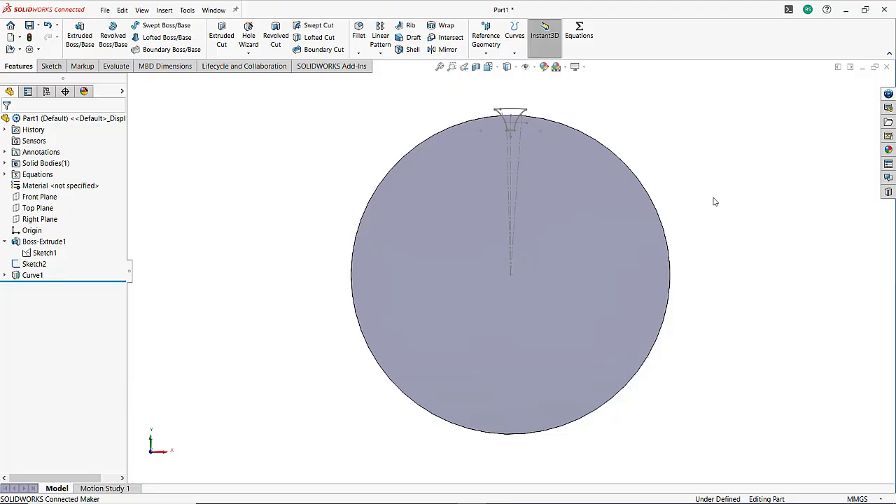
{"action": "left_click", "coordinate": [41, 265]}
{"action": "left_click", "coordinate": [439, 270], "text": "ctrl"}
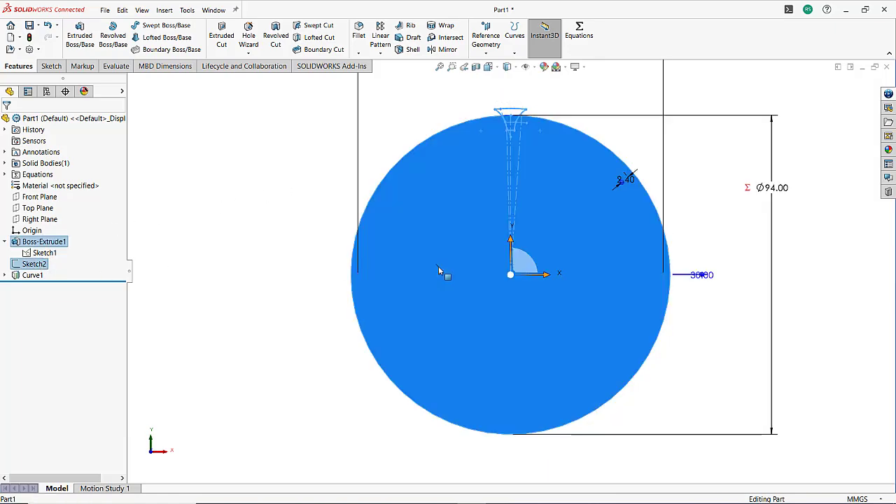
{"action": "left_click", "coordinate": [169, 10]}
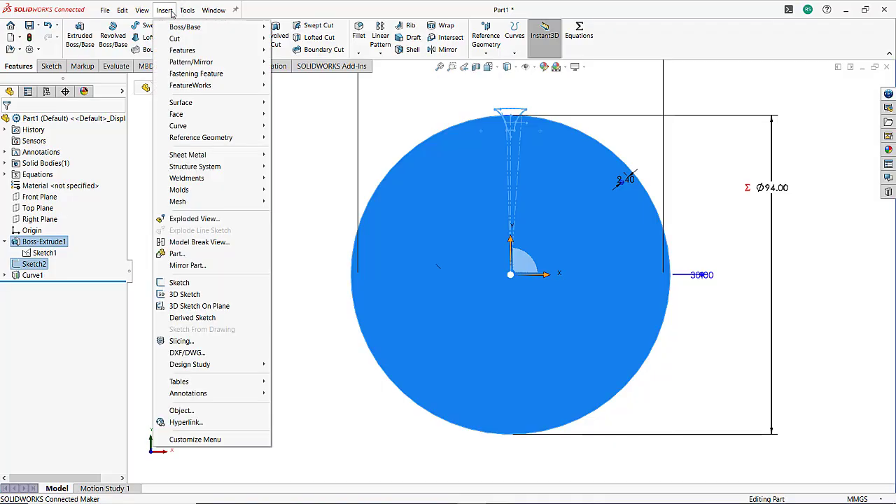
{"action": "left_click", "coordinate": [184, 318]}
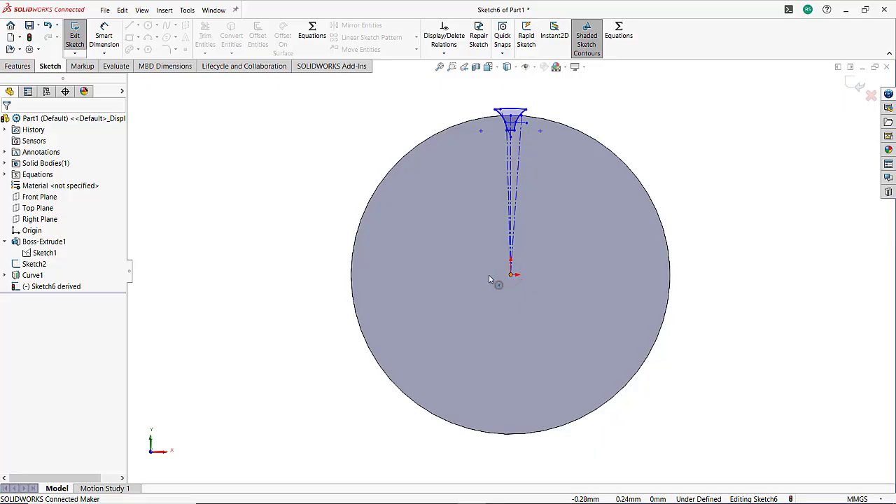
Step: Pull the front-face derived profile off center, make its center point coincident with the origin, and exit the sketch
{"action": "mouse_move", "coordinate": [510, 267]}
{"action": "left_mouse_down"}
{"action": "mouse_move", "coordinate": [467, 259]}
{"action": "mouse_move", "coordinate": [453, 337]}
{"action": "mouse_move", "coordinate": [543, 378]}
{"action": "mouse_move", "coordinate": [467, 332]}
{"action": "mouse_move", "coordinate": [462, 298]}
{"action": "left_mouse_up"}
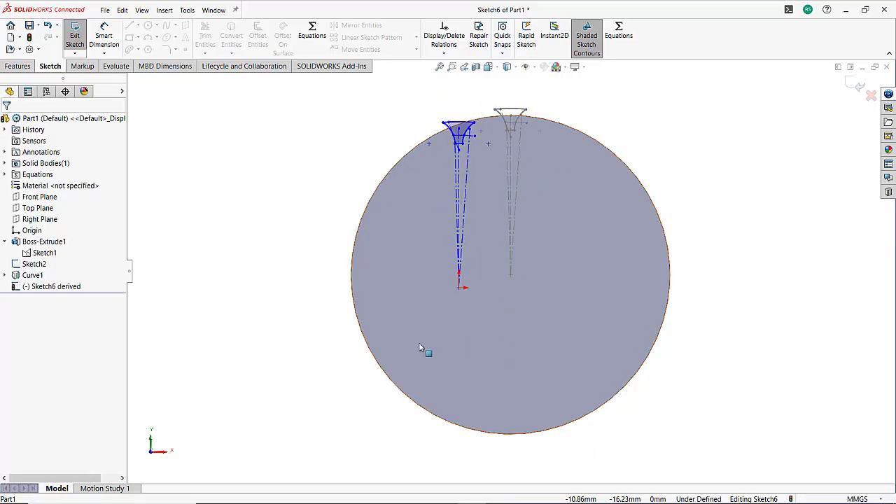
{"action": "left_click", "coordinate": [459, 289]}
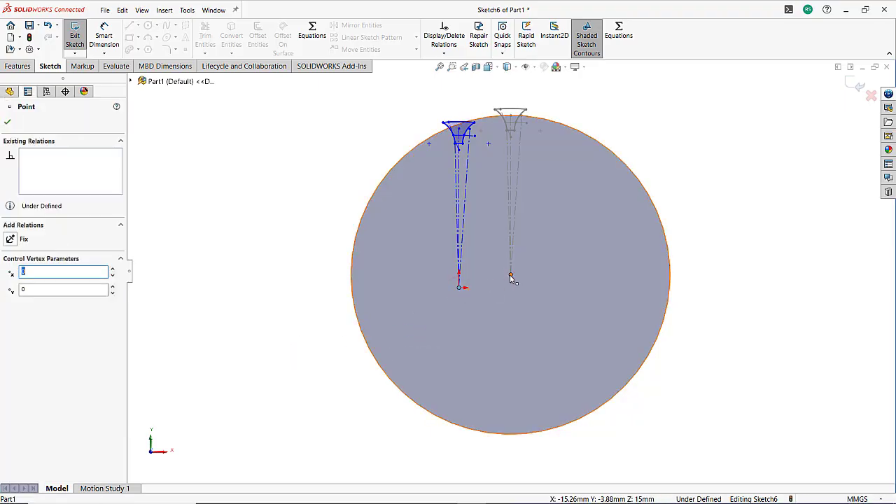
{"action": "left_click", "coordinate": [511, 276], "text": "ctrl"}
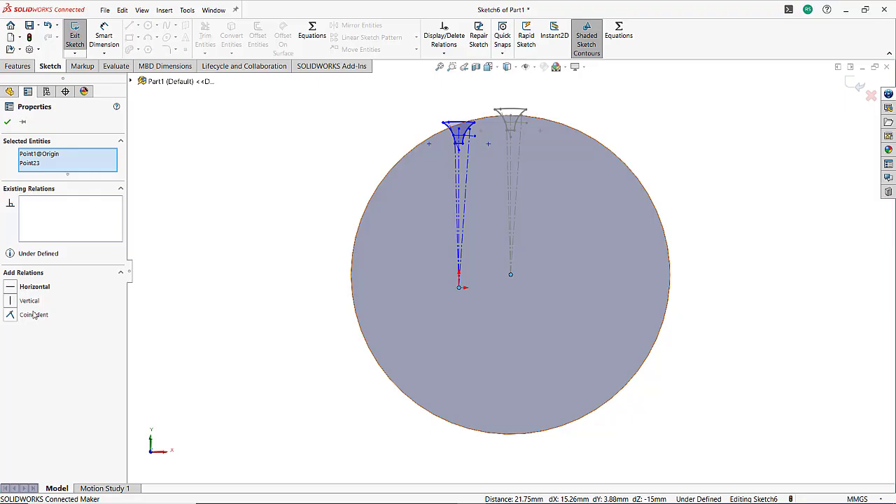
{"action": "left_click", "coordinate": [33, 315]}
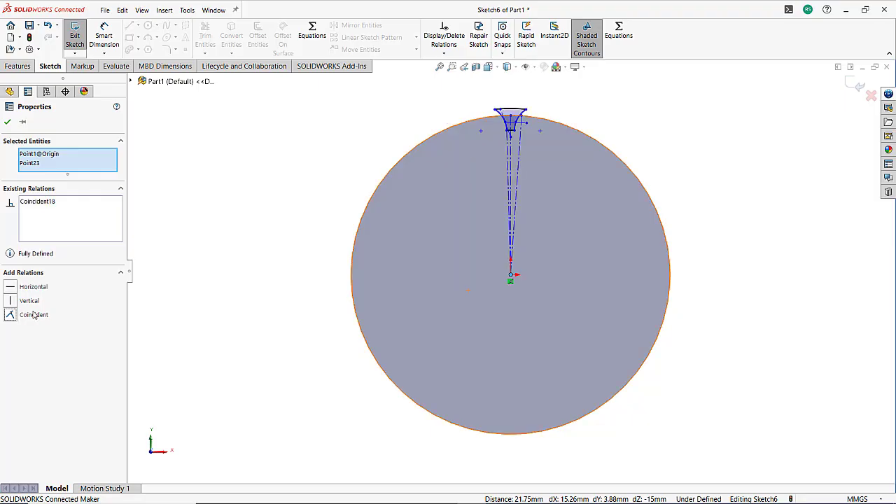
{"action": "left_click", "coordinate": [7, 124]}
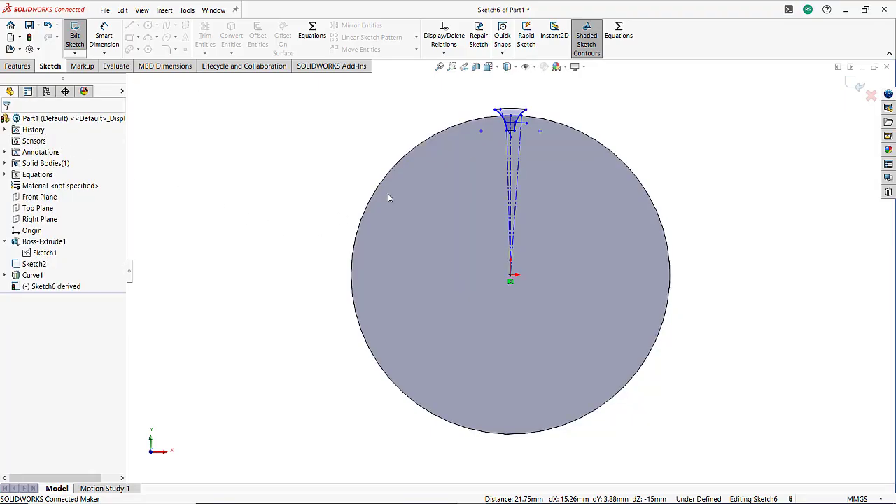
{"action": "middle_click_drag", "start_coordinate": [548, 183], "coordinate": [522, 228]}
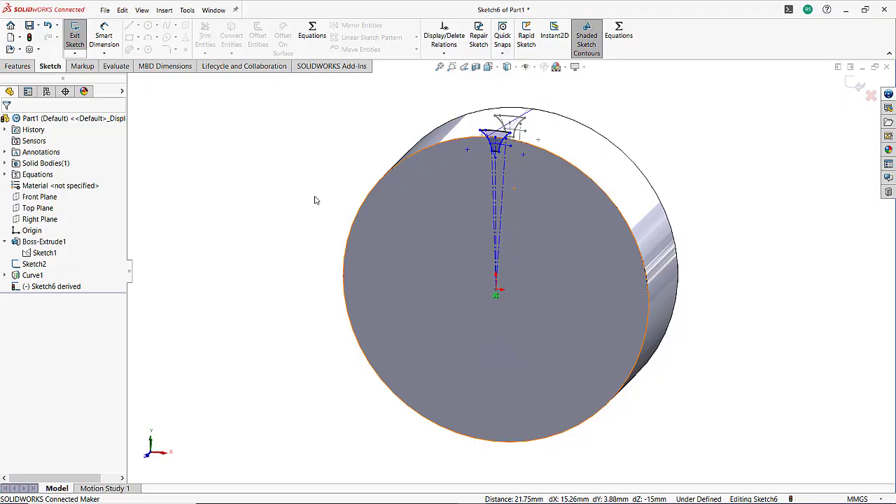
{"action": "left_click", "coordinate": [855, 85]}
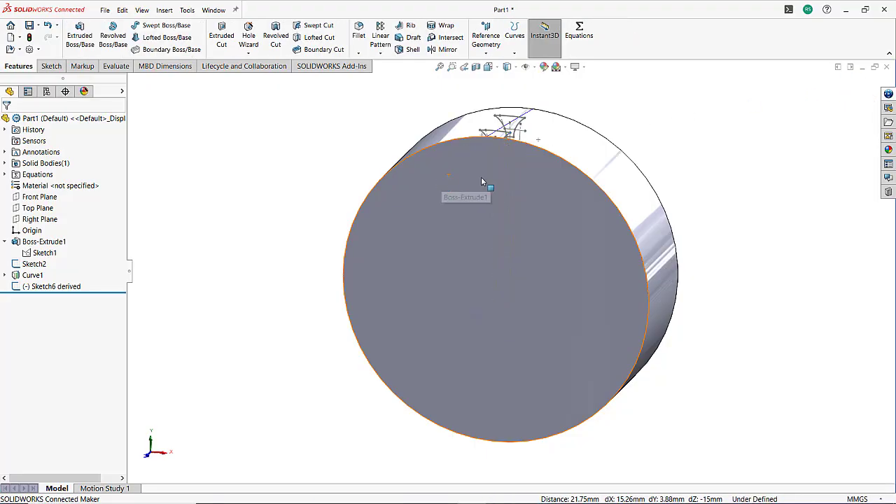
Step: Create another derived sketch of the tooth-gap profile (Sketch2) on the blank's back face
{"action": "middle_click_drag", "start_coordinate": [529, 180], "coordinate": [454, 194]}
{"action": "left_click", "coordinate": [551, 168]}
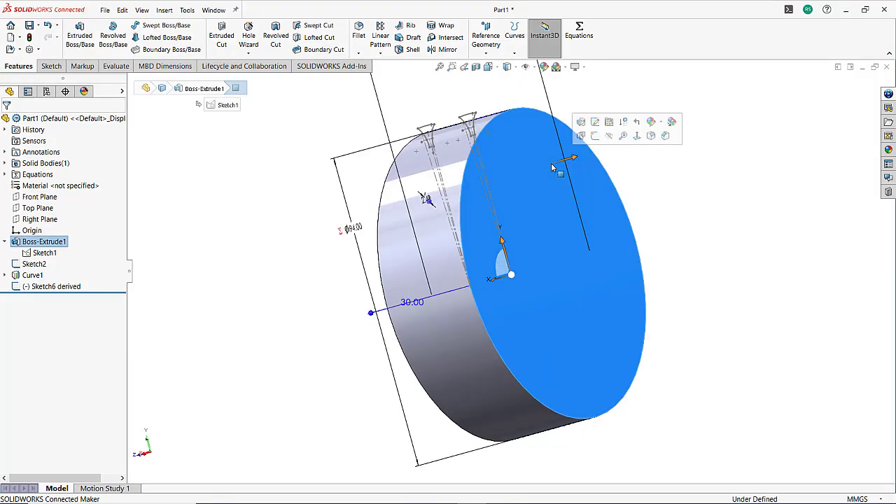
{"action": "key", "text": "ctrl+8"}
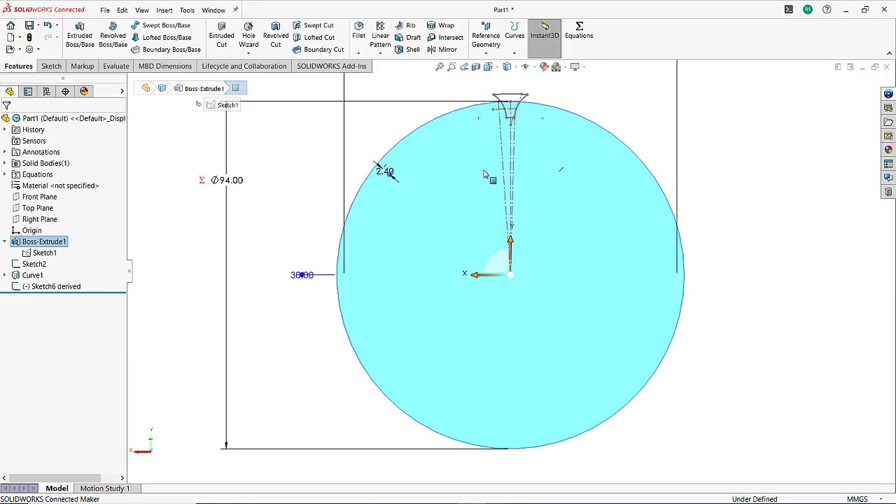
{"action": "left_click", "coordinate": [187, 163]}
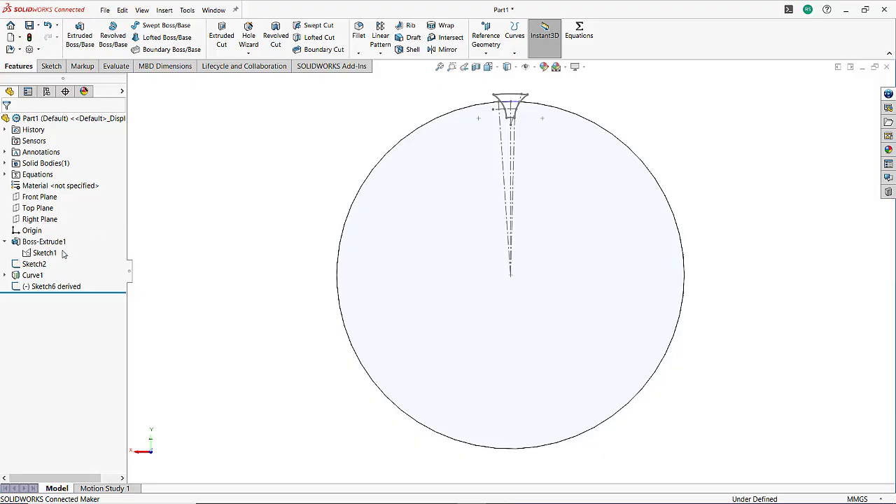
{"action": "left_click", "coordinate": [42, 266]}
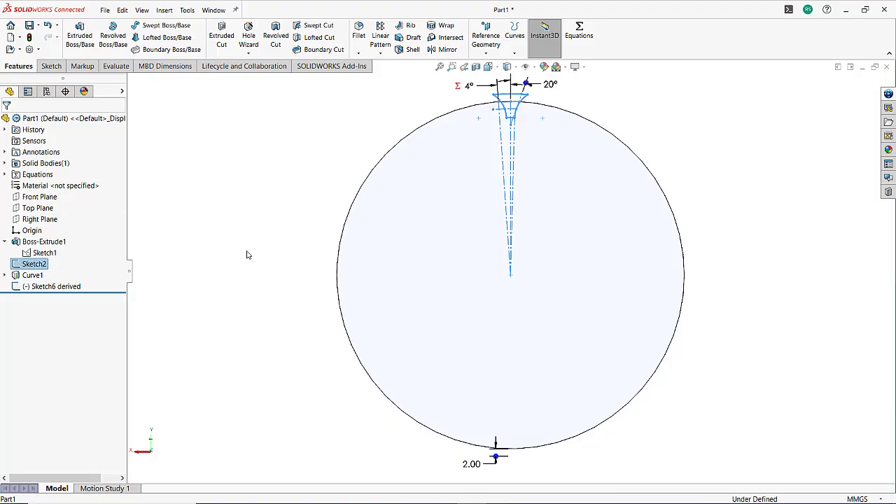
{"action": "left_click", "coordinate": [412, 253], "text": "ctrl"}
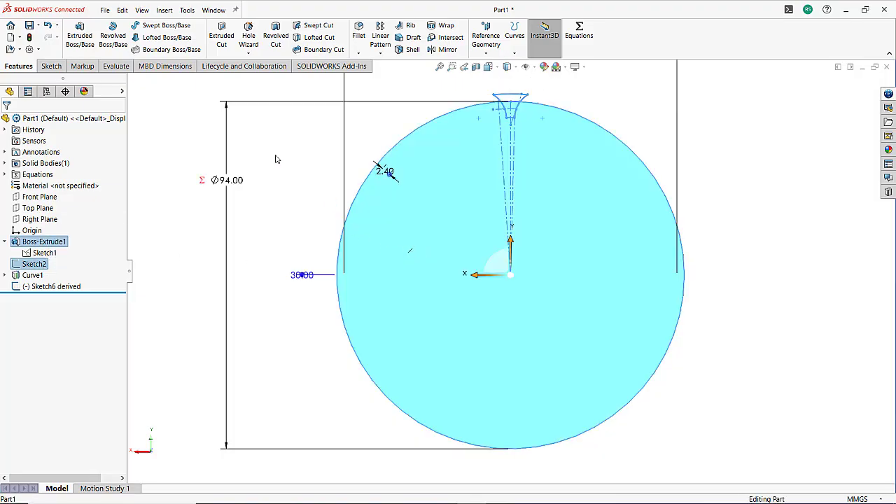
{"action": "left_click", "coordinate": [165, 10]}
{"action": "left_click", "coordinate": [189, 317]}
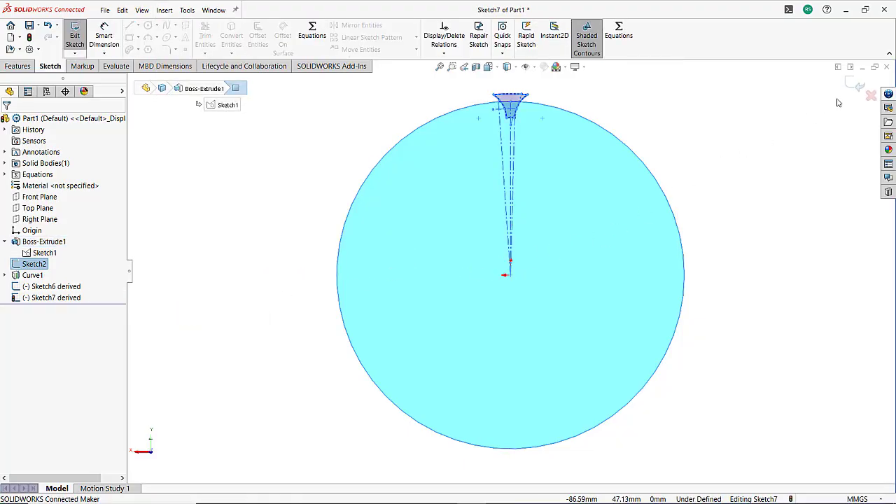
{"action": "left_click", "coordinate": [753, 185]}
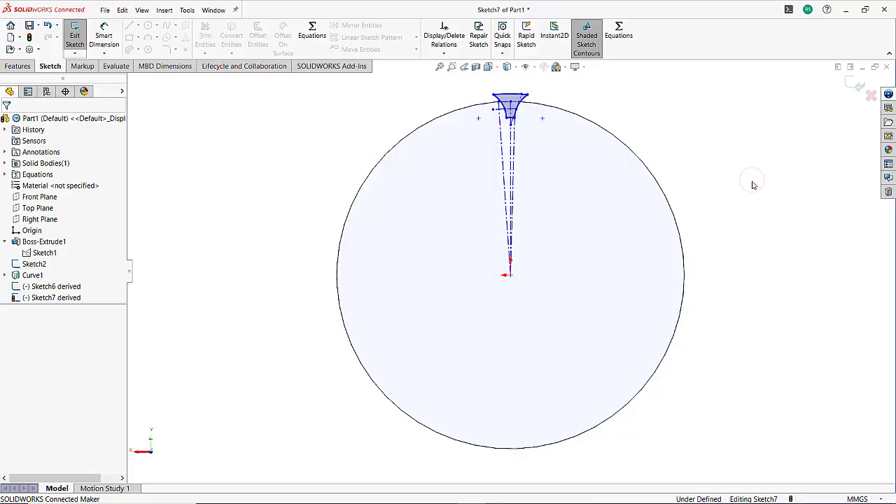
Step: Pull the back-face derived profile off center and make its center point coincident with the origin
{"action": "left_click", "coordinate": [511, 275]}
{"action": "mouse_move", "coordinate": [559, 264]}
{"action": "left_mouse_down"}
{"action": "mouse_move", "coordinate": [570, 273]}
{"action": "mouse_move", "coordinate": [558, 268]}
{"action": "left_mouse_up"}
{"action": "left_click", "coordinate": [557, 265]}
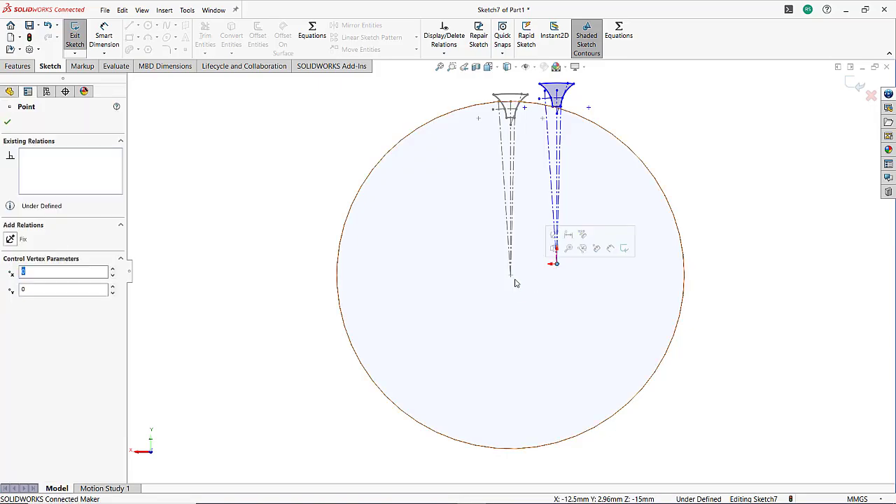
{"action": "left_click", "coordinate": [511, 276], "text": "ctrl"}
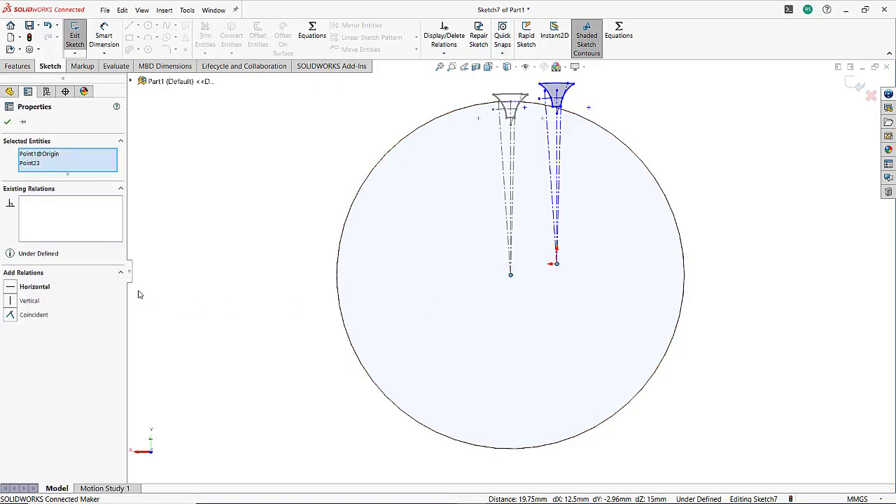
{"action": "left_click", "coordinate": [32, 316]}
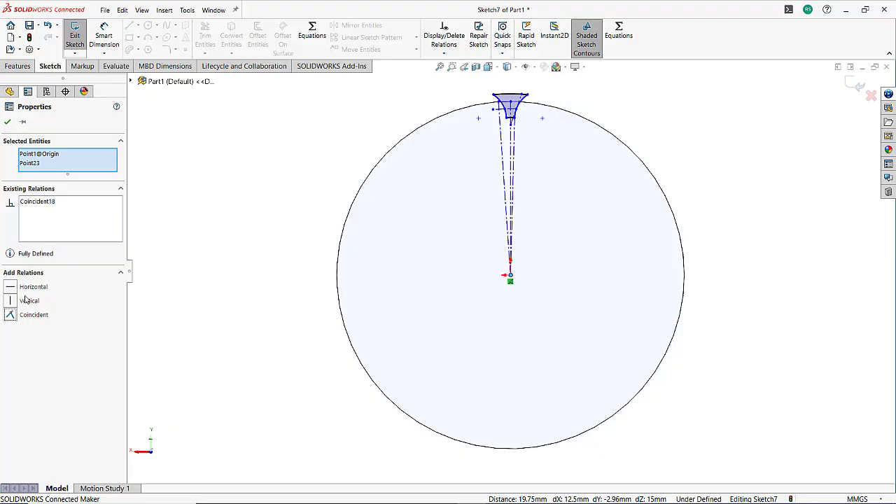
{"action": "left_click", "coordinate": [9, 121]}
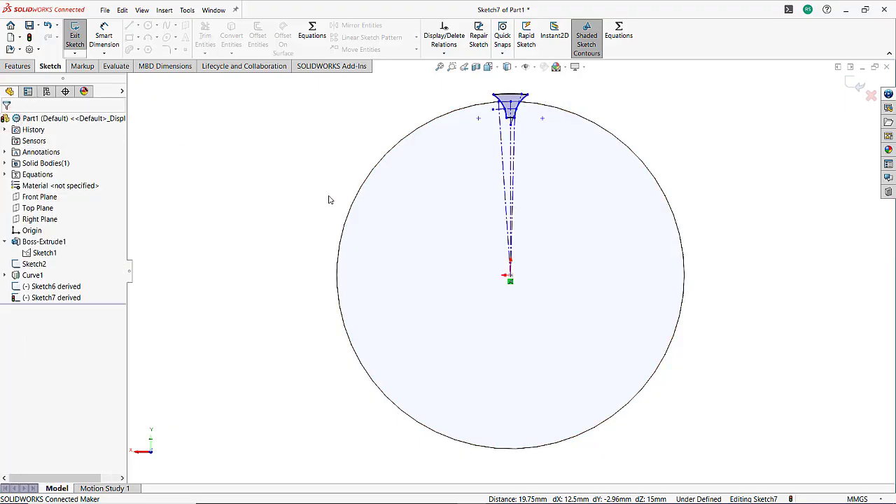
{"action": "left_click", "coordinate": [855, 84]}
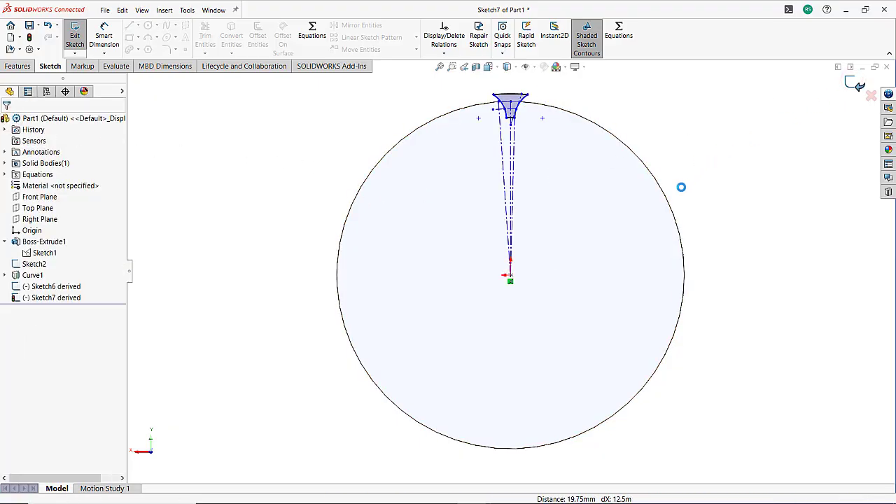
Step: Add a Pierce relation between the back-face profile's upper centerline point and the projected tooth-path curve, and exit the sketch
{"action": "middle_click_drag", "start_coordinate": [575, 144], "coordinate": [539, 165]}
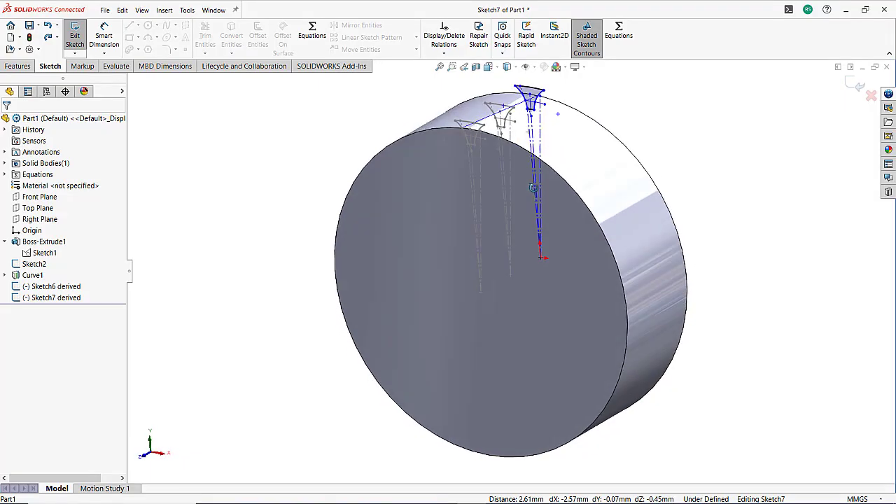
{"action": "scroll", "coordinate": [539, 125], "scroll_direction": "down", "scroll_amount": 4}
{"action": "scroll", "coordinate": [534, 128], "scroll_direction": "down", "scroll_amount": 4}
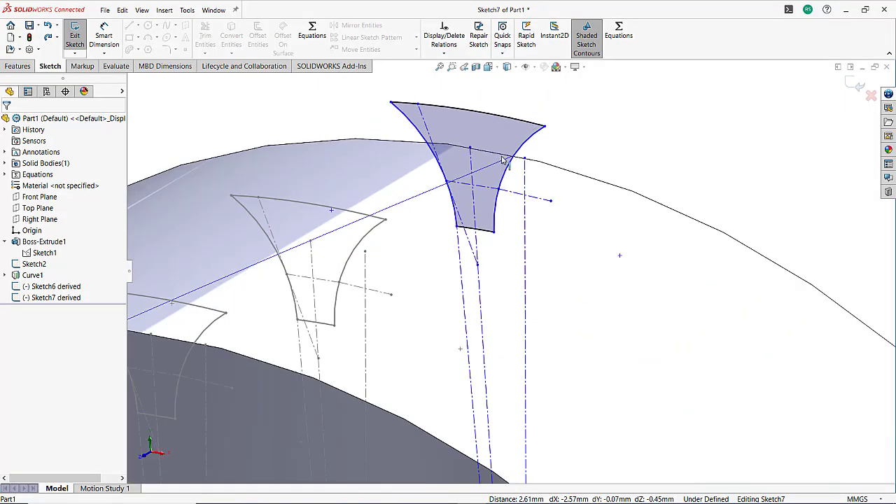
{"action": "left_click", "coordinate": [496, 161]}
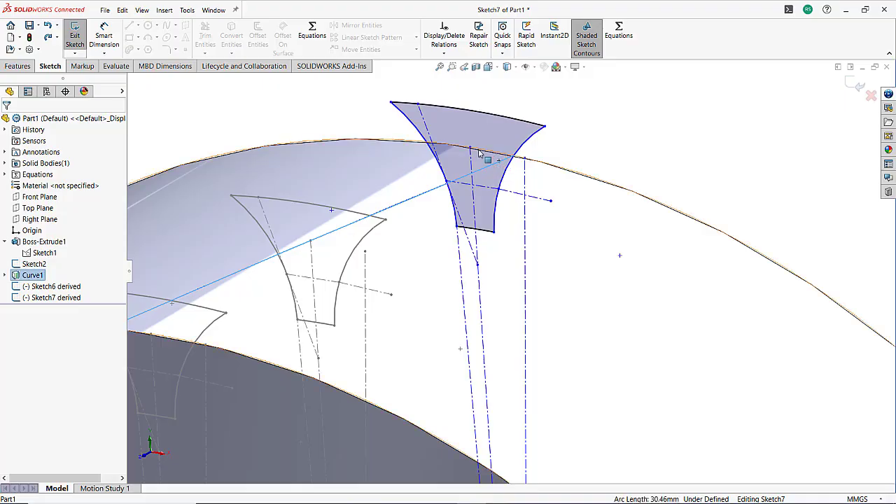
{"action": "left_click", "coordinate": [470, 149]}
{"action": "left_click", "coordinate": [524, 162], "text": "ctrl"}
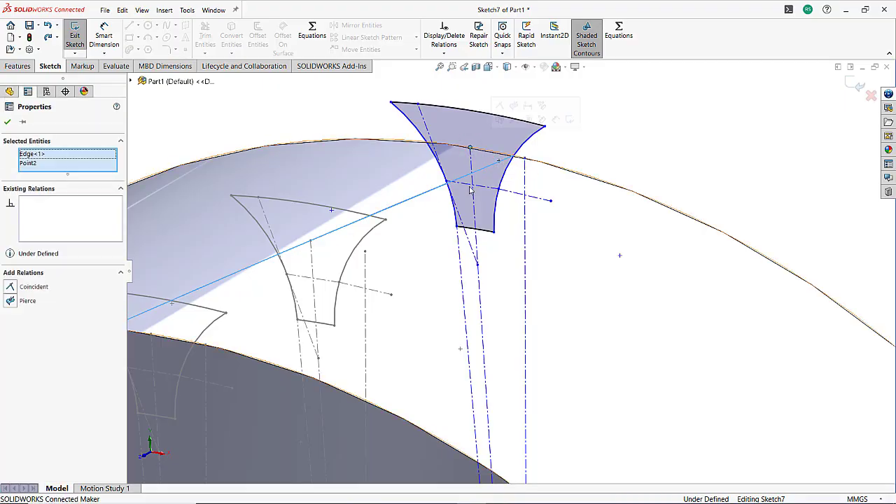
{"action": "left_click", "coordinate": [28, 300]}
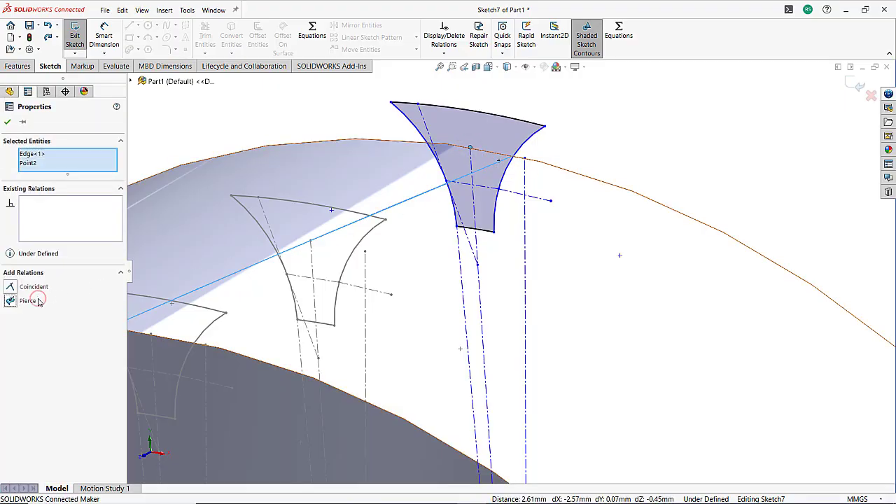
{"action": "left_click", "coordinate": [7, 123]}
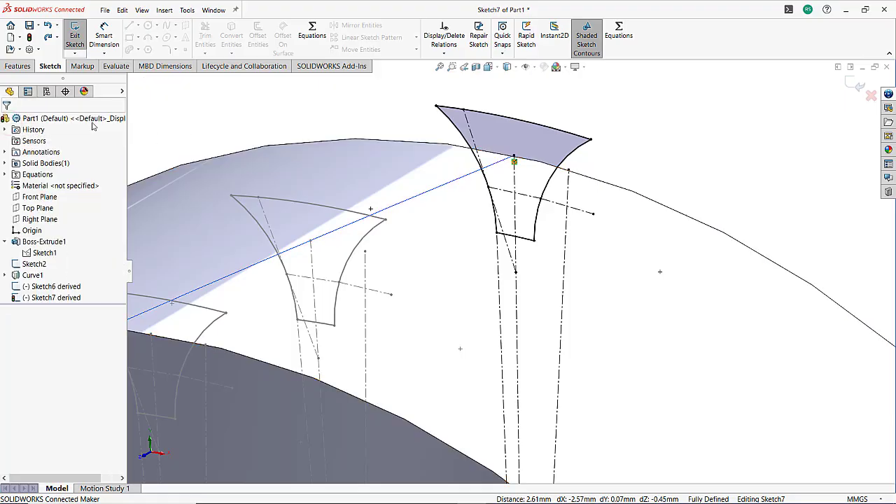
{"action": "left_click", "coordinate": [853, 82]}
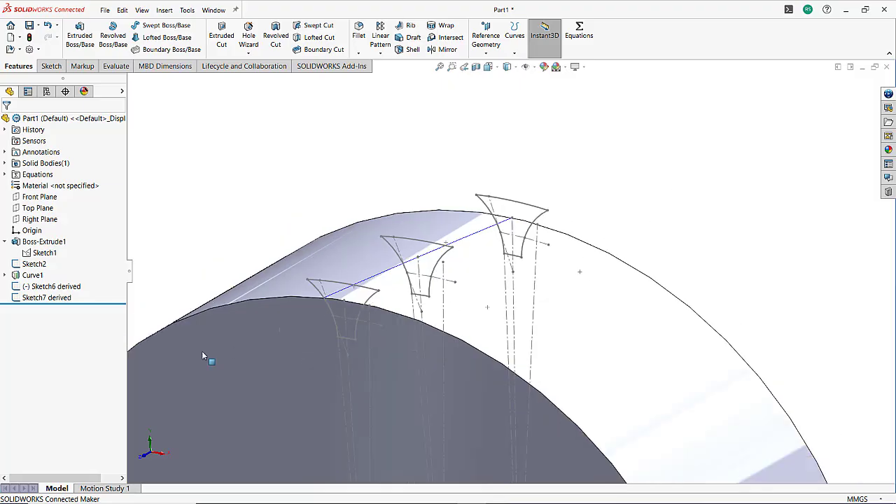
Step: Edit the front-face derived sketch (Sketch6), pierce its upper centerline point to the projected tooth-path curve, and exit the sketch
{"action": "left_click", "coordinate": [52, 286]}
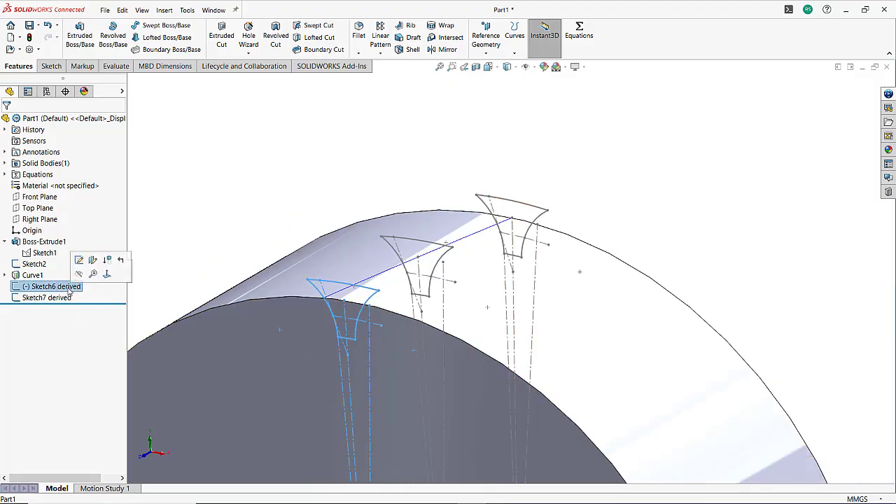
{"action": "left_click", "coordinate": [77, 259]}
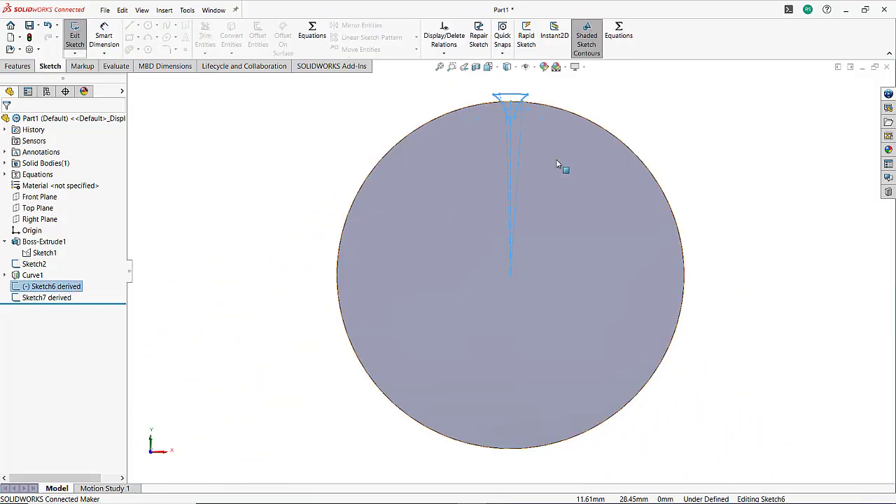
{"action": "scroll", "coordinate": [552, 148], "scroll_direction": "down", "scroll_amount": 5}
{"action": "scroll", "coordinate": [552, 150], "scroll_direction": "up", "scroll_amount": 5}
{"action": "scroll", "coordinate": [498, 175], "scroll_direction": "down", "scroll_amount": 4}
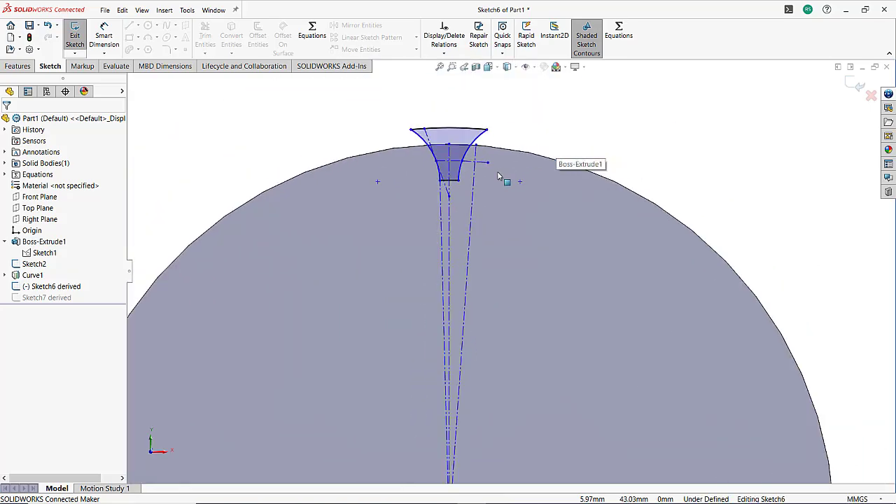
{"action": "mouse_move", "coordinate": [493, 180]}
{"action": "middle_mouse_down"}
{"action": "mouse_move", "coordinate": [462, 199]}
{"action": "mouse_move", "coordinate": [456, 175]}
{"action": "middle_mouse_up"}
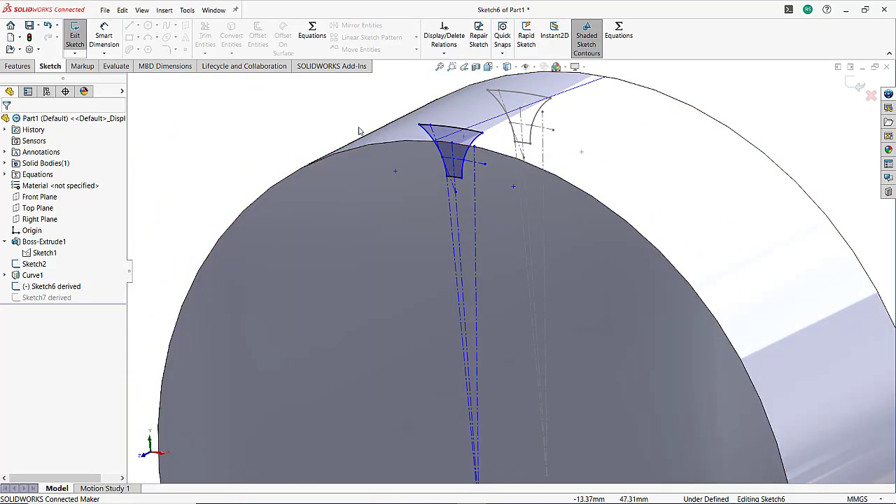
{"action": "left_click", "coordinate": [451, 143]}
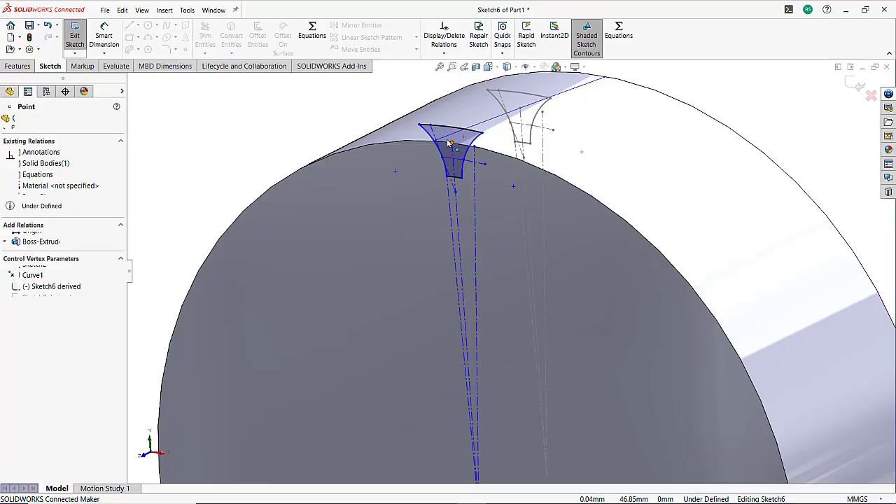
{"action": "left_click", "coordinate": [449, 139], "text": "ctrl"}
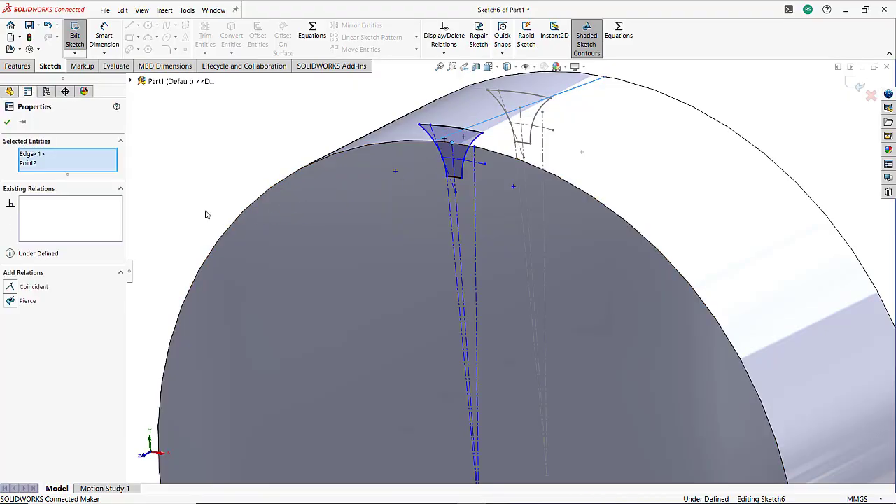
{"action": "left_click", "coordinate": [28, 301]}
{"action": "left_click", "coordinate": [8, 122]}
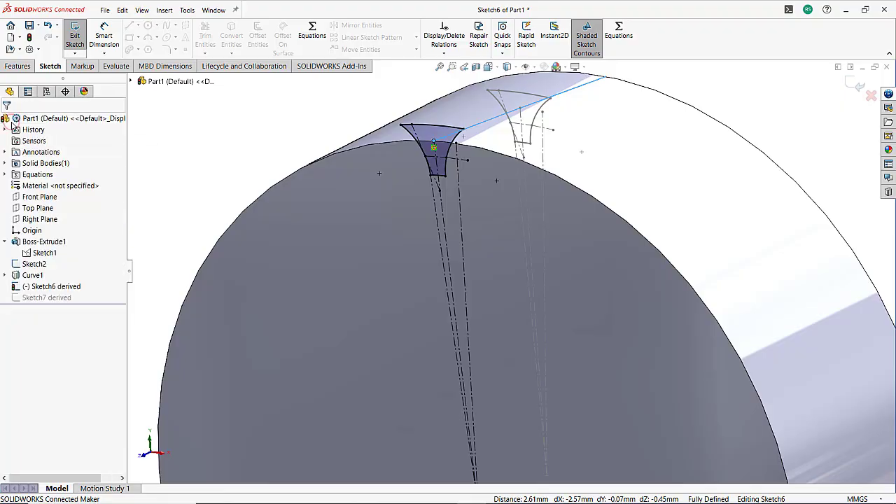
{"action": "mouse_move", "coordinate": [471, 234]}
{"action": "middle_mouse_down"}
{"action": "mouse_move", "coordinate": [536, 244]}
{"action": "mouse_move", "coordinate": [532, 237]}
{"action": "middle_mouse_up"}
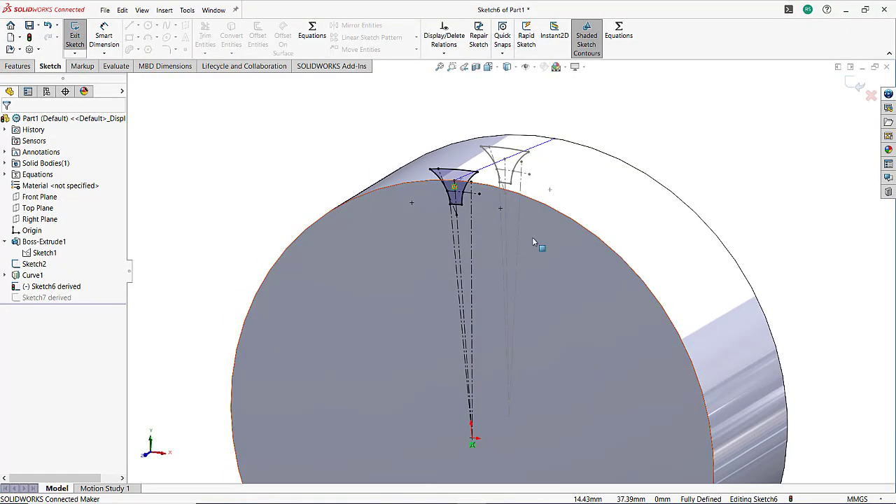
{"action": "left_click", "coordinate": [853, 83]}
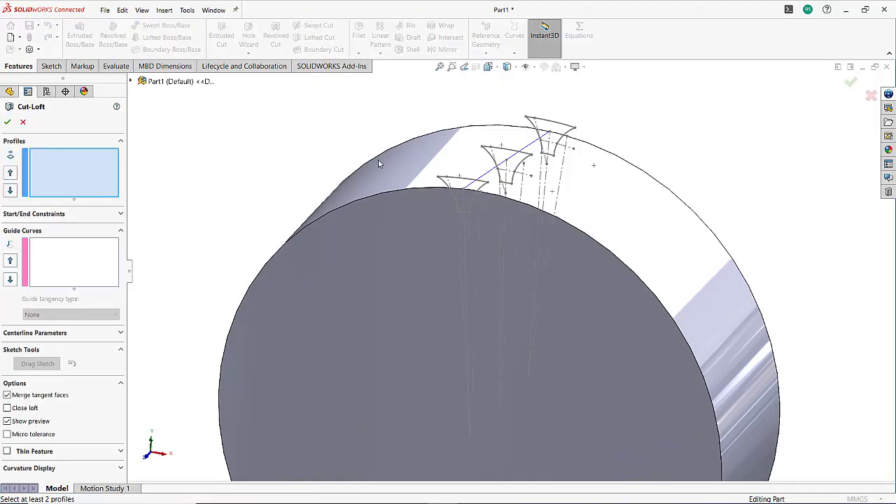
Step: Create a lofted cut through the front, middle and back tooth-gap profiles (Sketch6, Sketch2, Sketch7), connecting their matching corners
{"action": "left_click", "coordinate": [453, 178]}
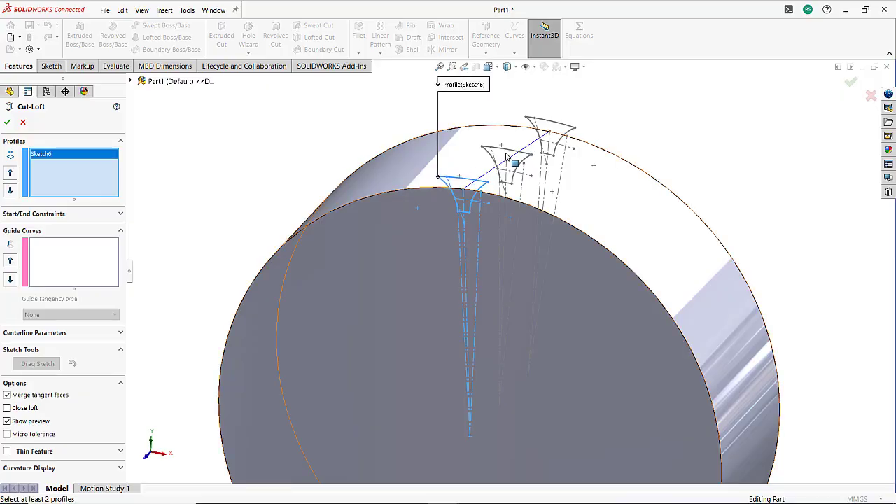
{"action": "left_click", "coordinate": [510, 154]}
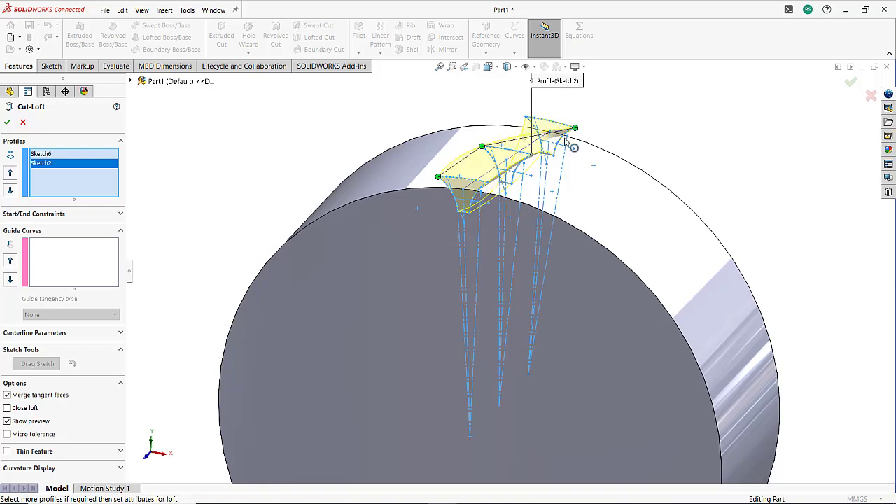
{"action": "left_click", "coordinate": [566, 129]}
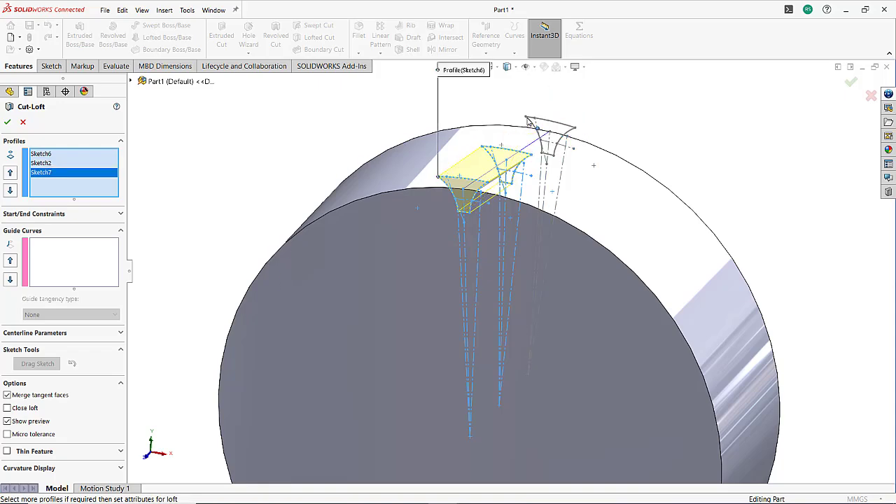
{"action": "left_click", "coordinate": [540, 123]}
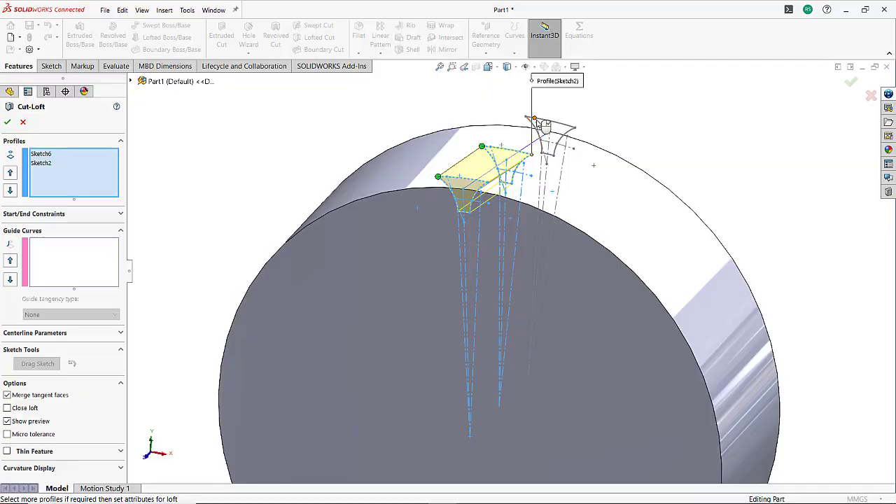
{"action": "left_click", "coordinate": [540, 124]}
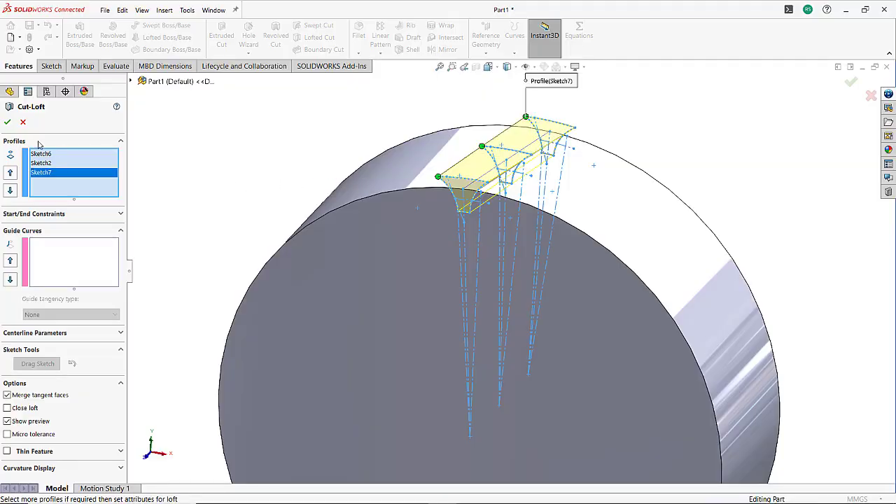
{"action": "left_click", "coordinate": [7, 123]}
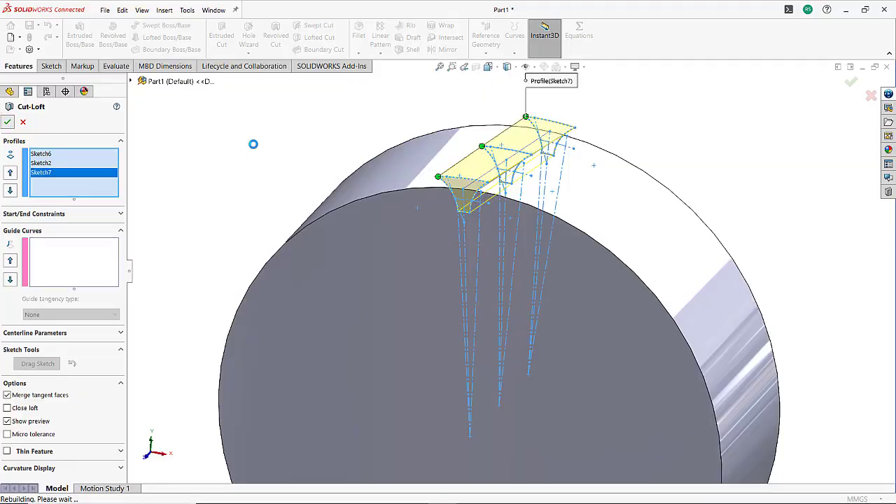
{"action": "left_click", "coordinate": [295, 158]}
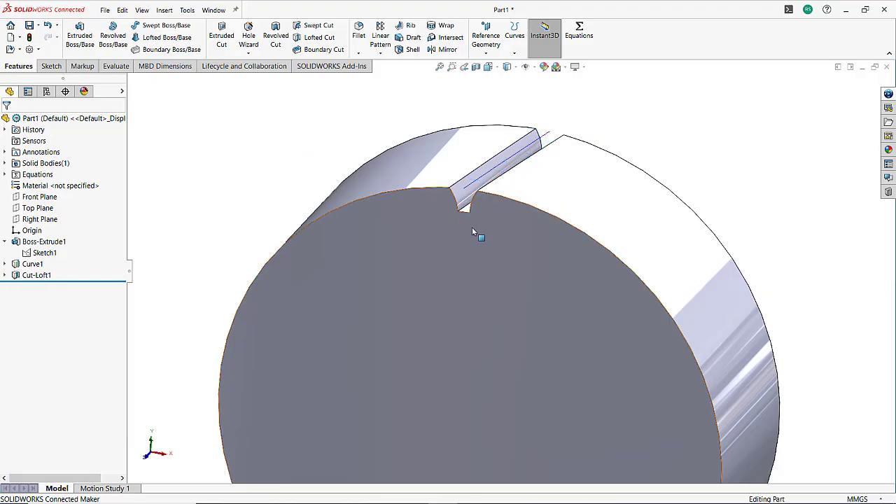
Step: Set the symmetric fillet radius to the equation "Module"*0.2 using the Module global variable
{"action": "scroll", "coordinate": [479, 238], "scroll_direction": "up", "scroll_amount": 3}
{"action": "scroll", "coordinate": [550, 314], "scroll_direction": "down", "scroll_amount": 2}
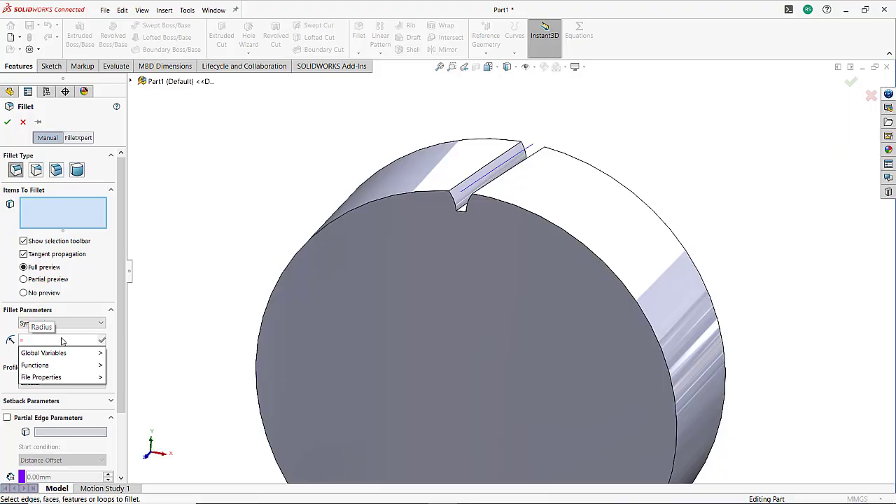
{"action": "mouse_move", "coordinate": [55, 353]}
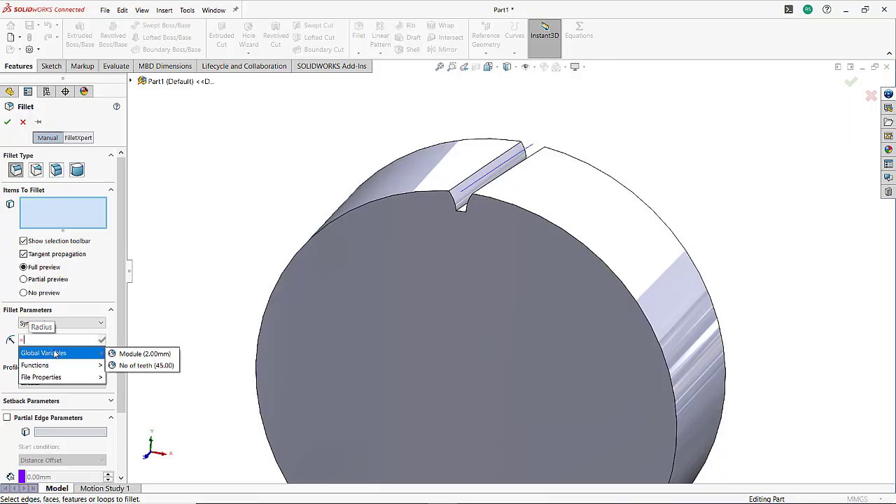
{"action": "left_click", "coordinate": [128, 355]}
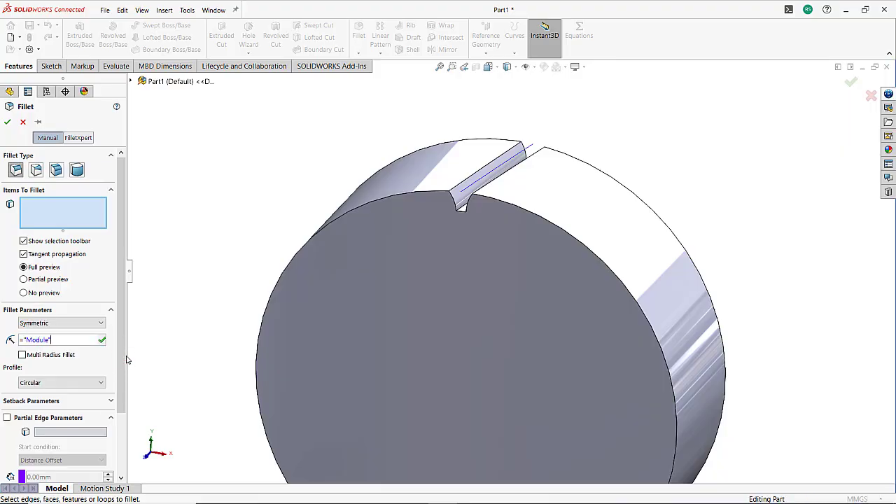
{"action": "type", "text": "*0.2"}
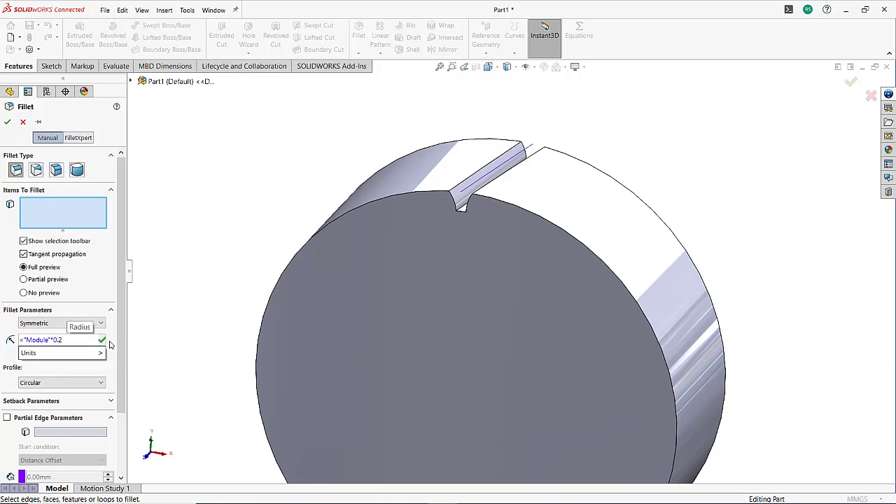
{"action": "left_click", "coordinate": [102, 340]}
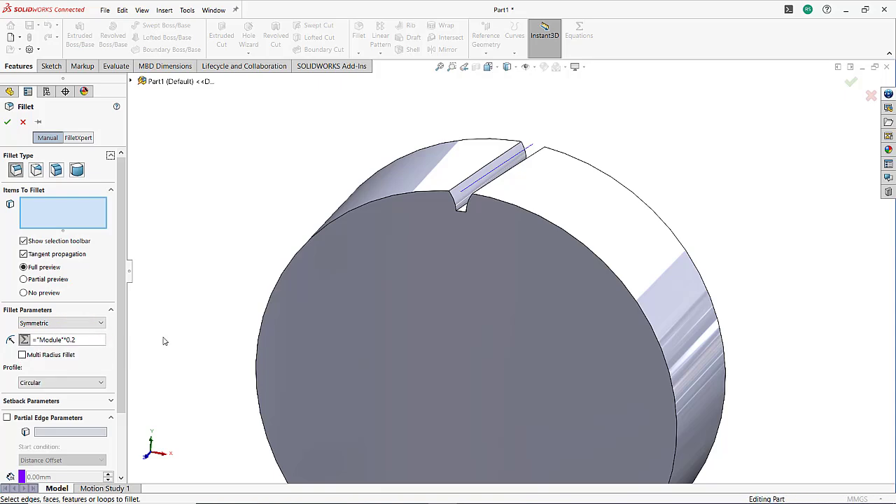
Step: Select both side faces of the lofted tooth gap as the items to fillet and create the fillet
{"action": "left_click", "coordinate": [462, 208]}
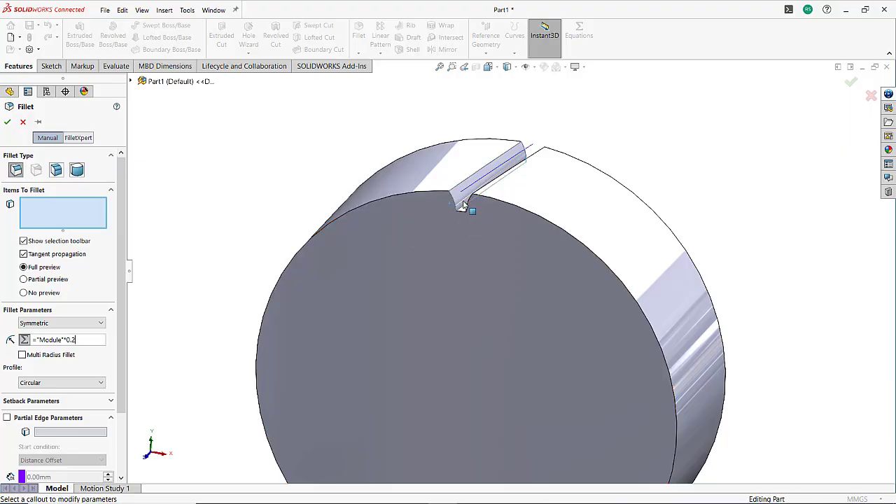
{"action": "scroll", "coordinate": [468, 209], "scroll_direction": "down", "scroll_amount": 3}
{"action": "middle_click_drag", "start_coordinate": [471, 233], "coordinate": [499, 238]}
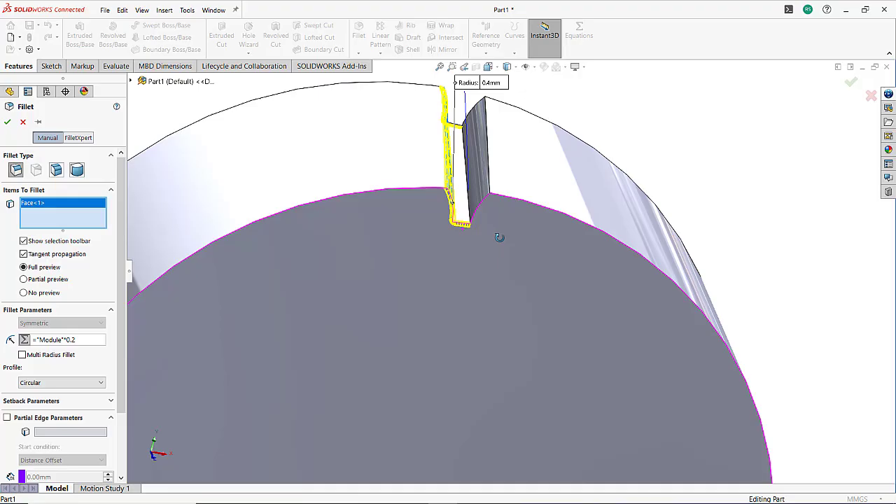
{"action": "left_click", "coordinate": [482, 184]}
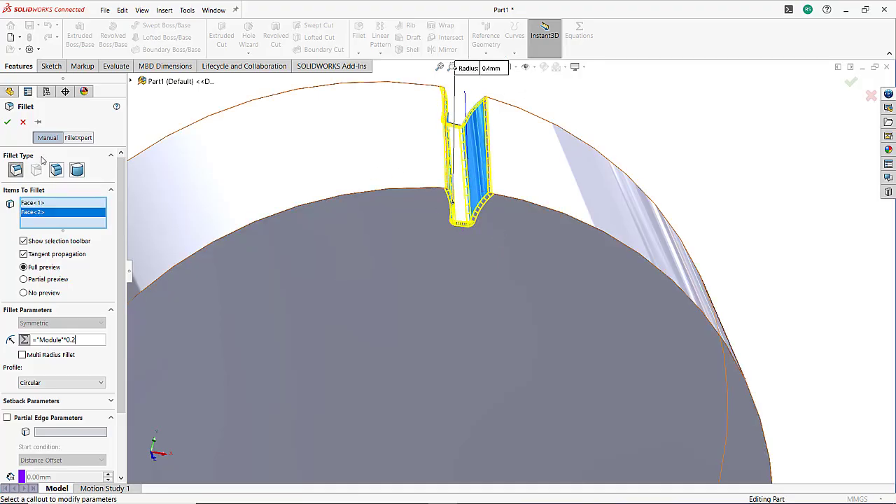
{"action": "left_click", "coordinate": [7, 122]}
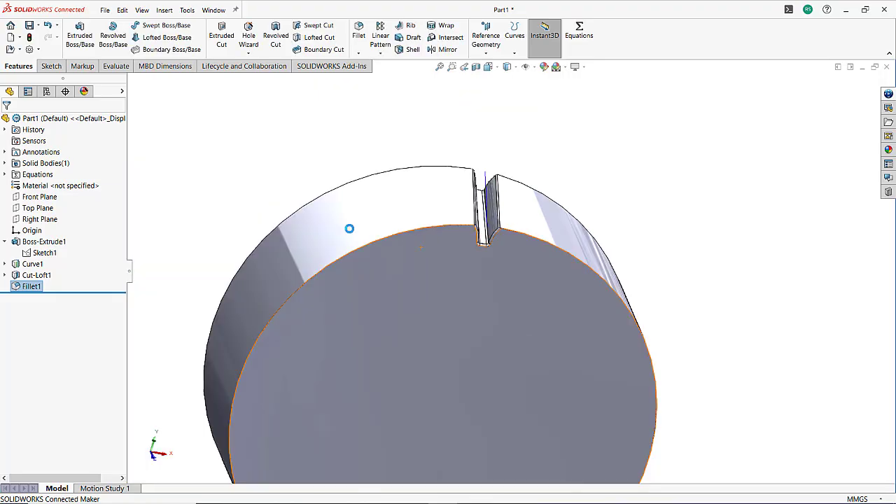
Step: Start a circular pattern of the tooth-gap fillet and lofted cut, using the blank's outer cylindrical face as the direction reference
{"action": "left_click", "coordinate": [380, 53]}
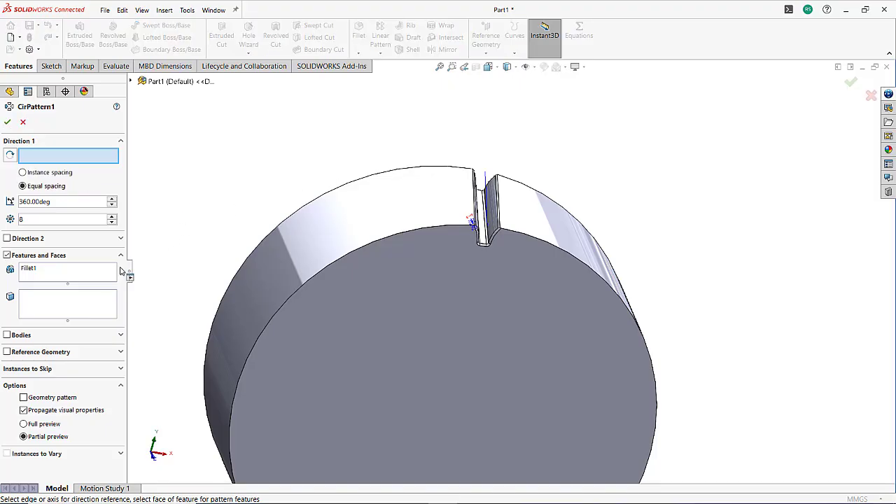
{"action": "left_click", "coordinate": [74, 277]}
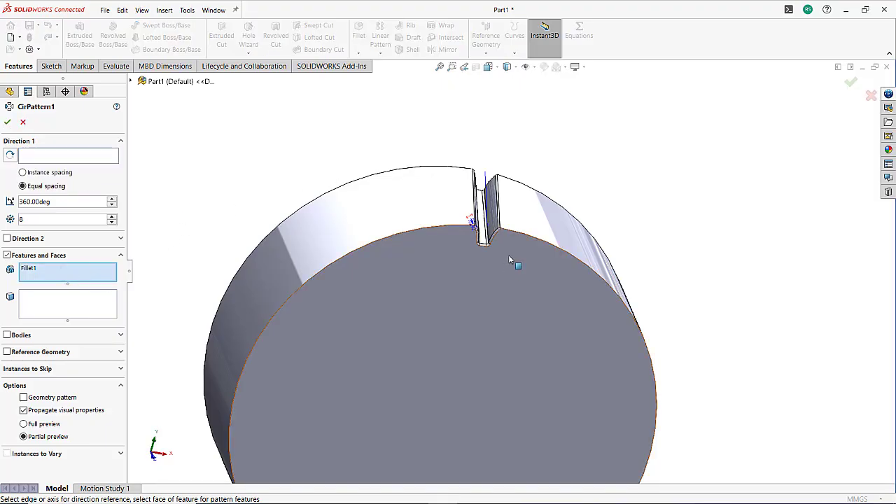
{"action": "left_click", "coordinate": [480, 209]}
{"action": "left_click", "coordinate": [480, 209]}
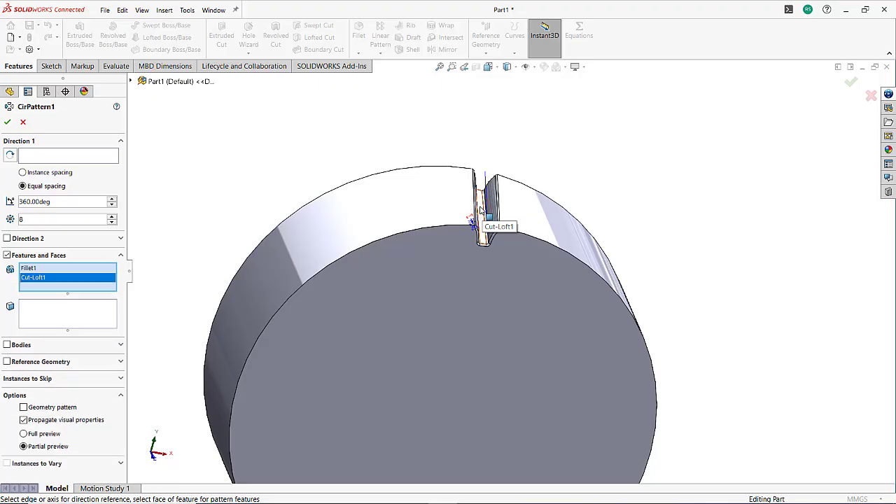
{"action": "left_click", "coordinate": [98, 161]}
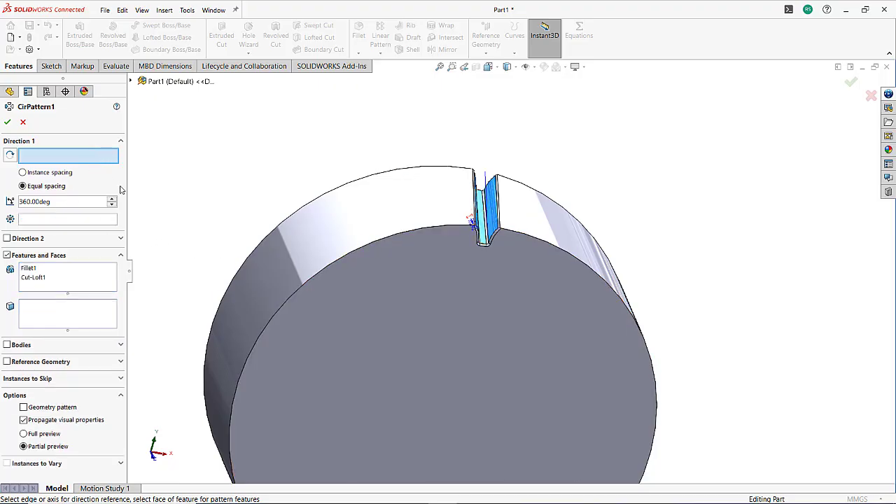
{"action": "left_click", "coordinate": [342, 209]}
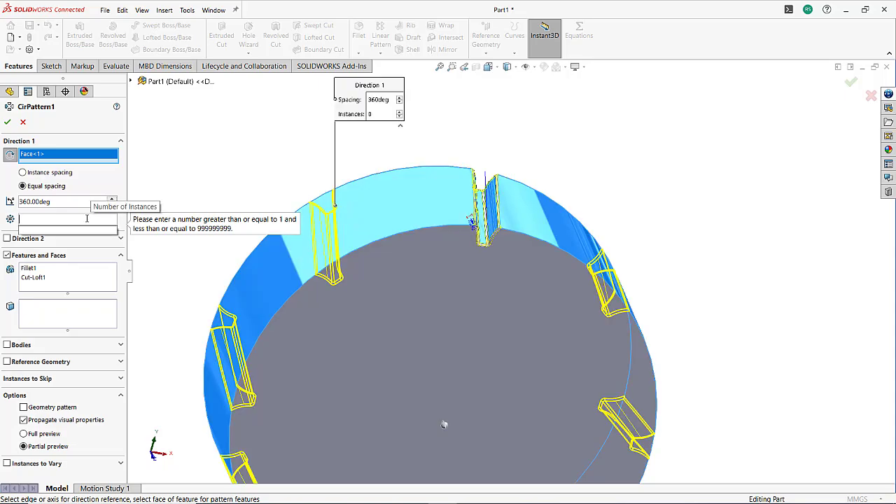
Step: Link the number of pattern instances to the "No of teeth" global variable and create the circular pattern
{"action": "type", "text": "="}
{"action": "mouse_move", "coordinate": [104, 232]}
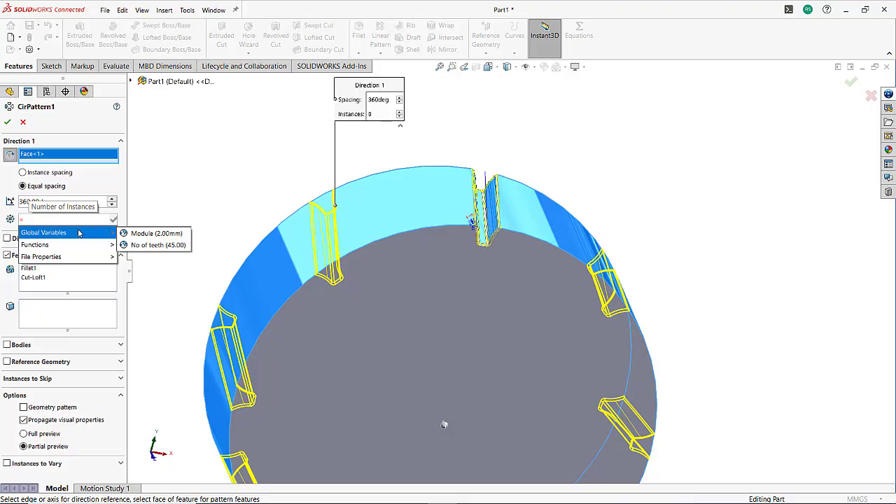
{"action": "left_click", "coordinate": [143, 245]}
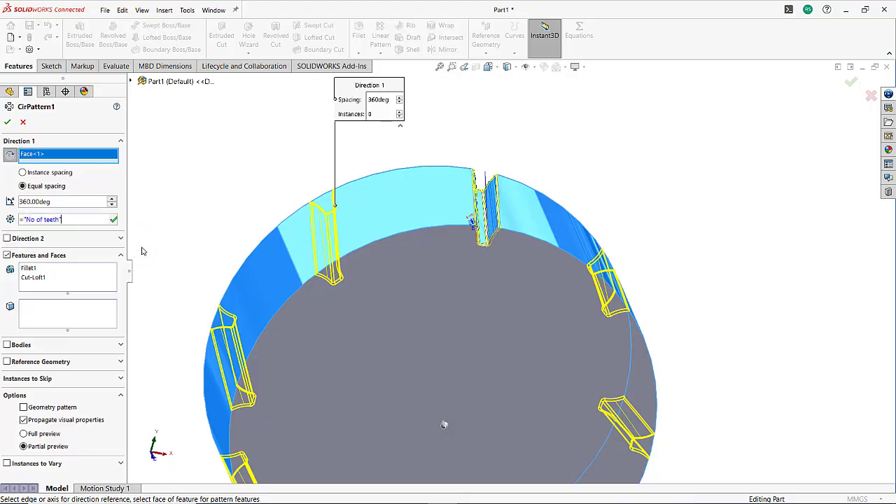
{"action": "left_click", "coordinate": [114, 219]}
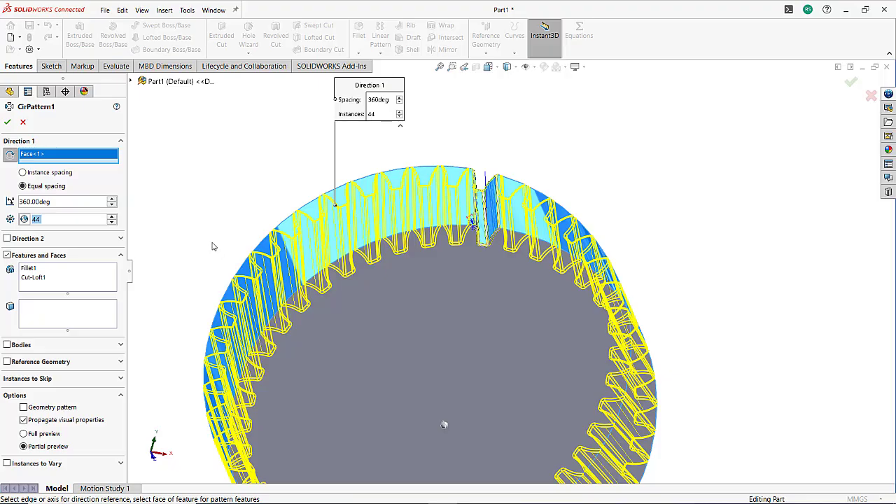
{"action": "left_click", "coordinate": [8, 123]}
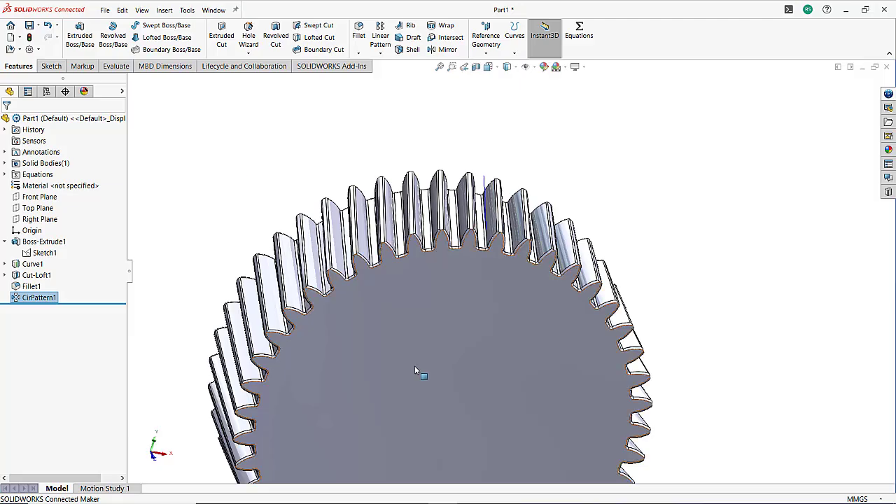
Step: Set the Module global variable to 1.5 mm in the equations and apply it to the gear
{"action": "scroll", "coordinate": [414, 366], "scroll_direction": "up", "scroll_amount": 4}
{"action": "scroll", "coordinate": [488, 402], "scroll_direction": "down", "scroll_amount": 3}
{"action": "middle_click_drag", "start_coordinate": [492, 361], "coordinate": [472, 334]}
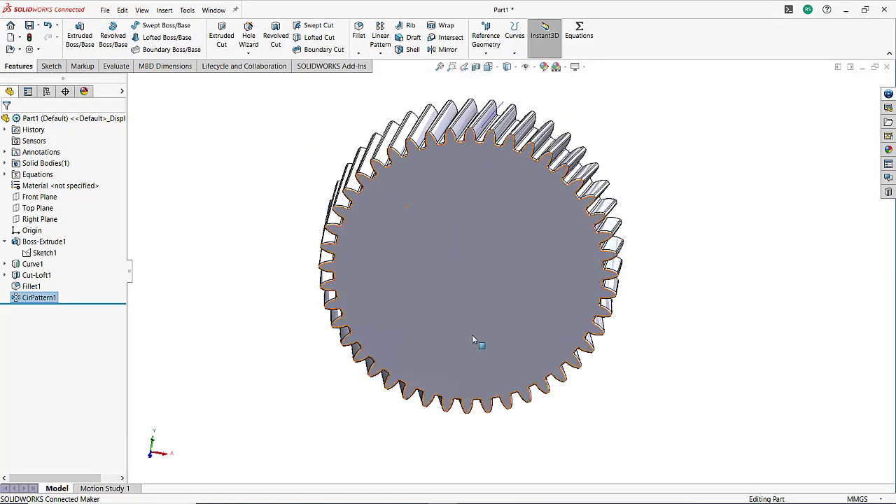
{"action": "left_click", "coordinate": [607, 129]}
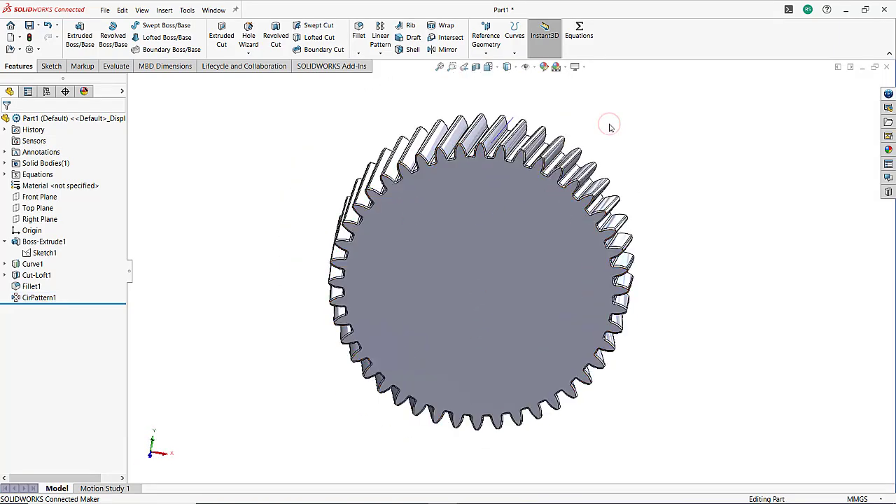
{"action": "left_click", "coordinate": [579, 35]}
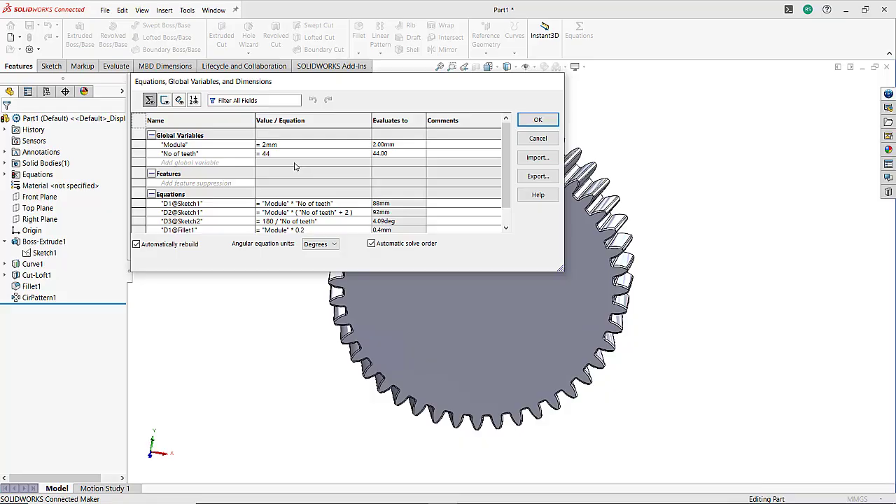
{"action": "left_click", "coordinate": [269, 144]}
{"action": "key", "text": "BackSpace"}
{"action": "type", "text": "1.5"}
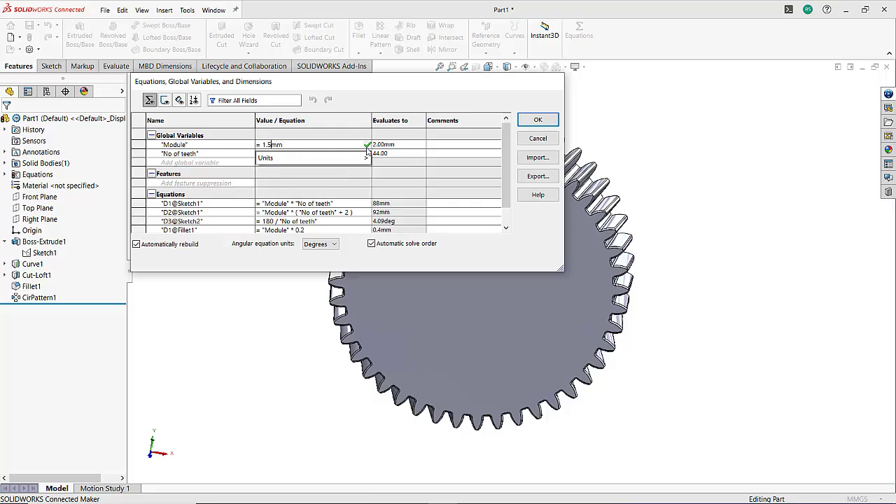
{"action": "left_click", "coordinate": [368, 144]}
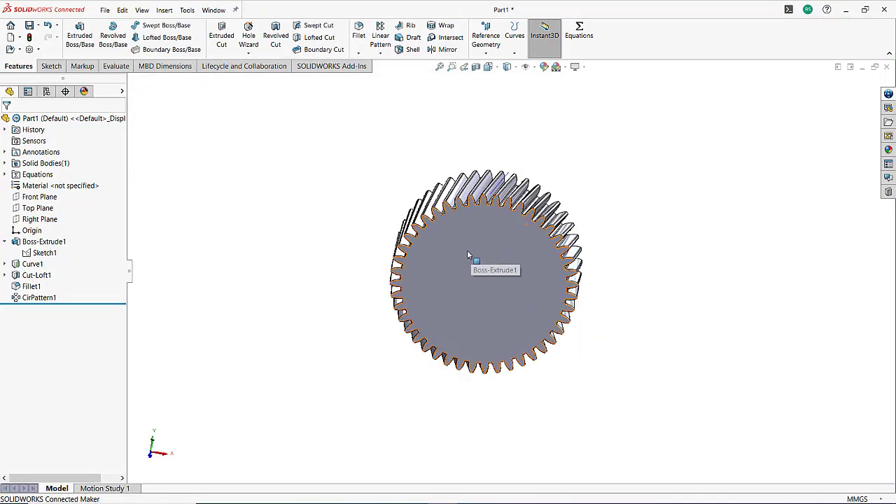
{"action": "middle_click_drag", "start_coordinate": [466, 253], "coordinate": [476, 219]}
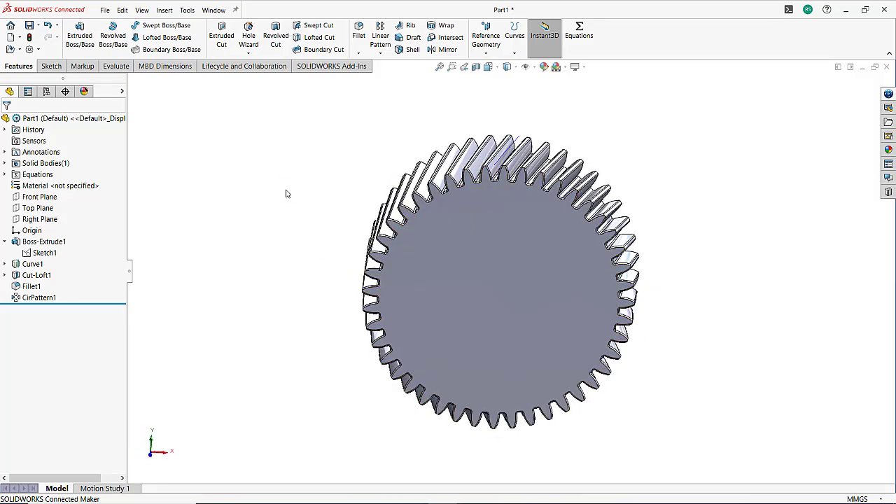
{"action": "middle_click_drag", "start_coordinate": [376, 228], "coordinate": [445, 298]}
{"action": "scroll", "coordinate": [441, 294], "scroll_direction": "down", "scroll_amount": 1}
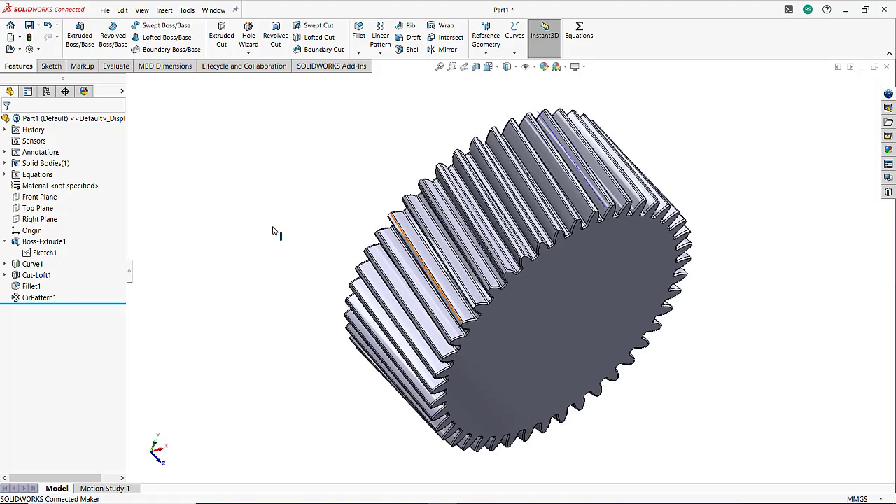